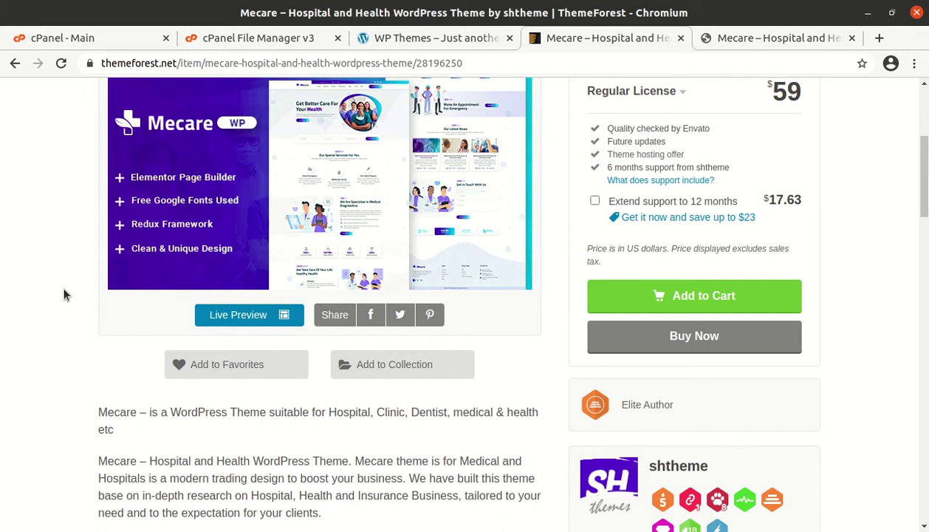
# - Examine the Mecare theme's ThemeForest listing, highlighting its creation date and sales figure
pyautogui.press('XF86AudioRaiseVolume')
pyautogui.scroll(4, 75, 364)
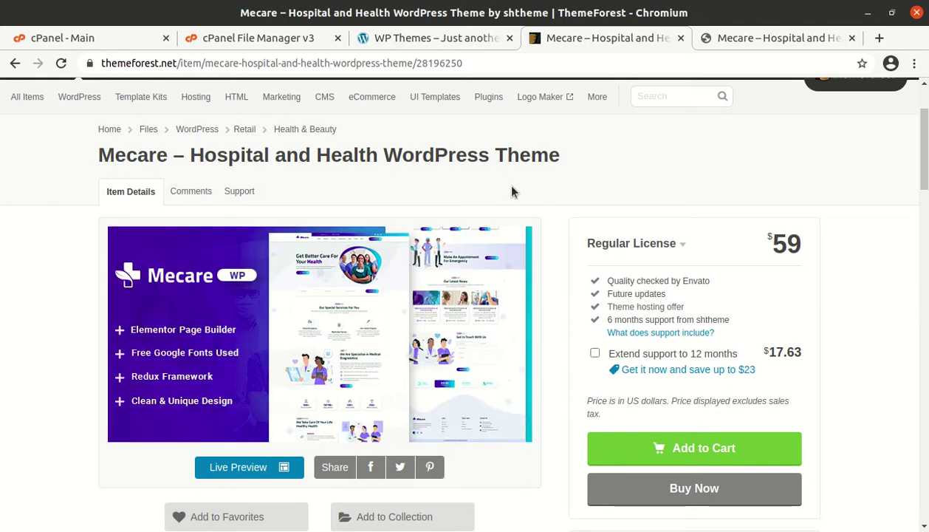
pyautogui.scroll(-3, 512, 191)
pyautogui.scroll(3, 512, 191)
pyautogui.scroll(-6, 513, 190)
pyautogui.scroll(-2, 514, 190)
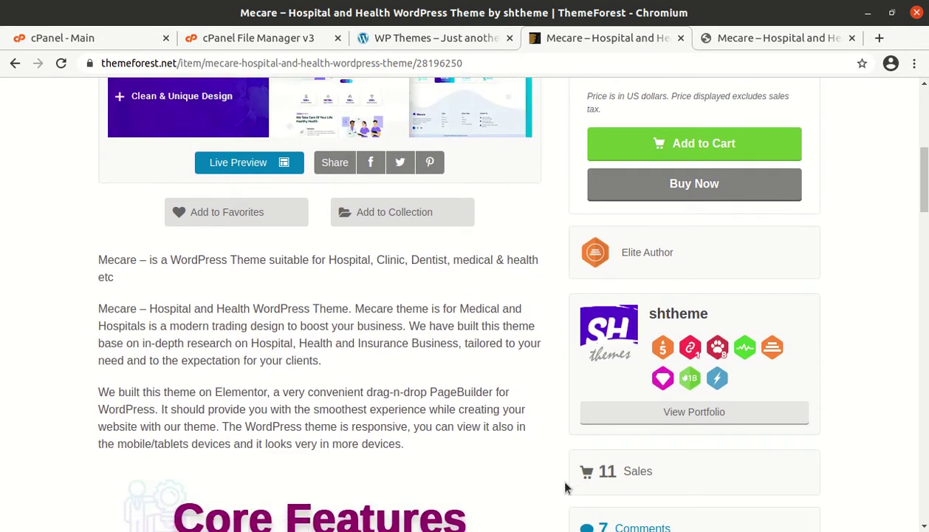
pyautogui.scroll(-6, 720, 314)
pyautogui.moveTo(768, 394); pyautogui.dragTo(676, 393)
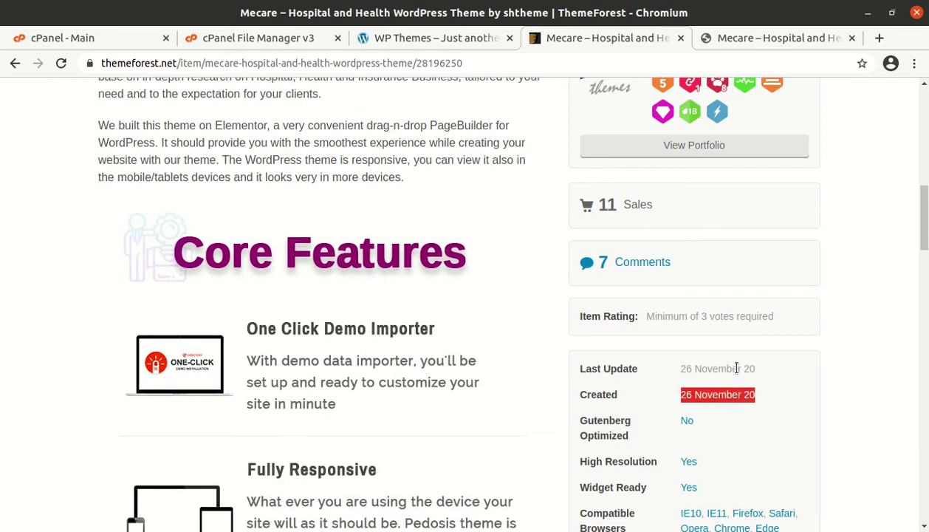
pyautogui.click(665, 394)
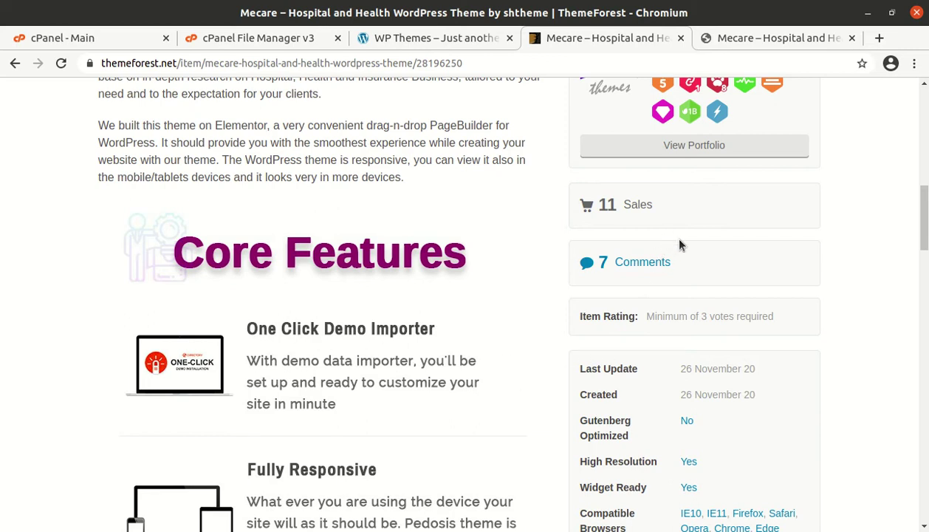
pyautogui.moveTo(663, 209); pyautogui.dragTo(588, 201)
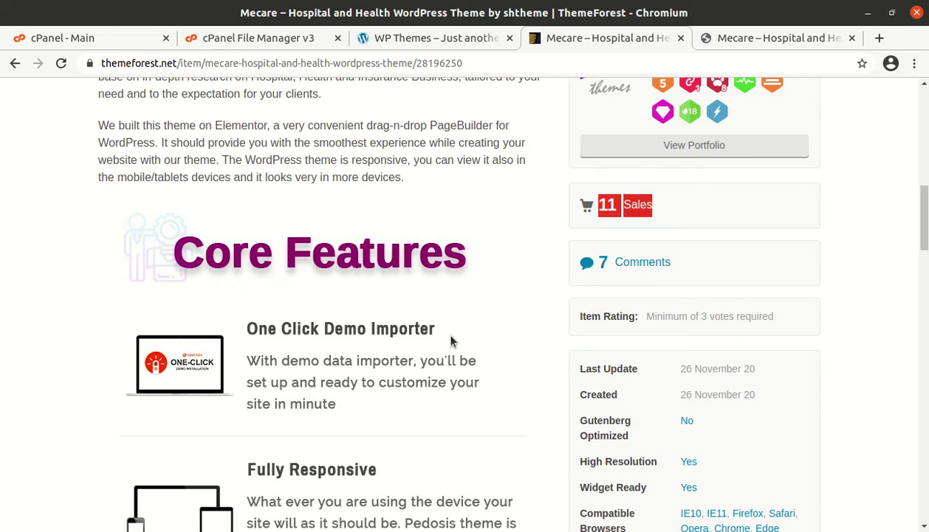
# - Review the Core Features descriptions and the features list on the Mecare item page
pyautogui.scroll(-2, 373, 360)
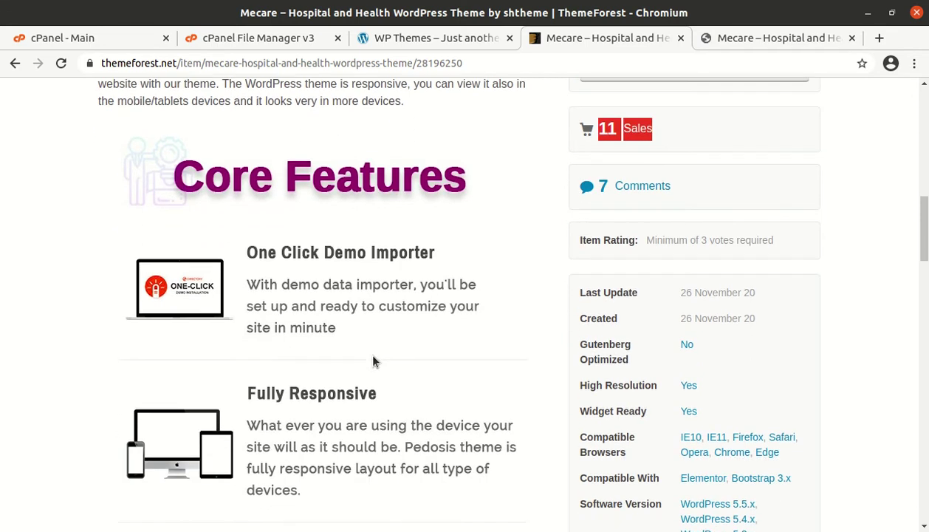
pyautogui.scroll(-3, 373, 359)
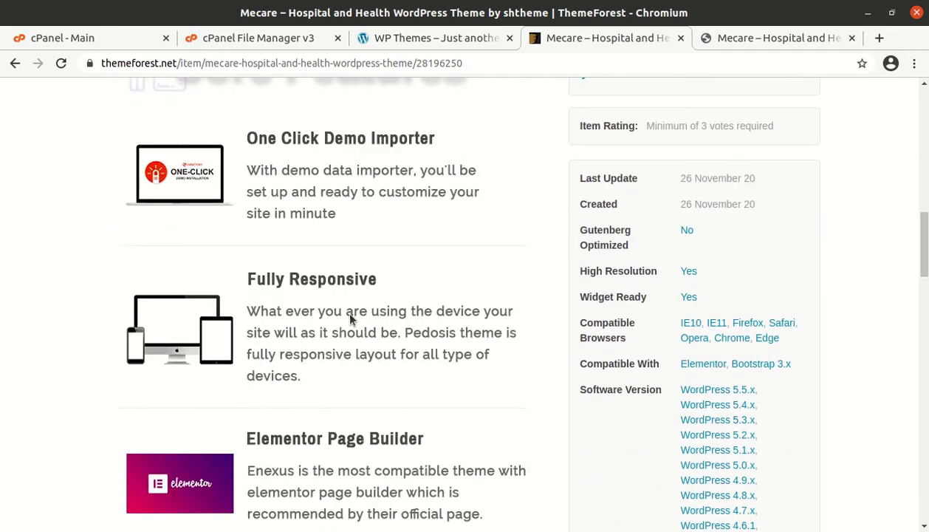
pyautogui.scroll(-2, 350, 318)
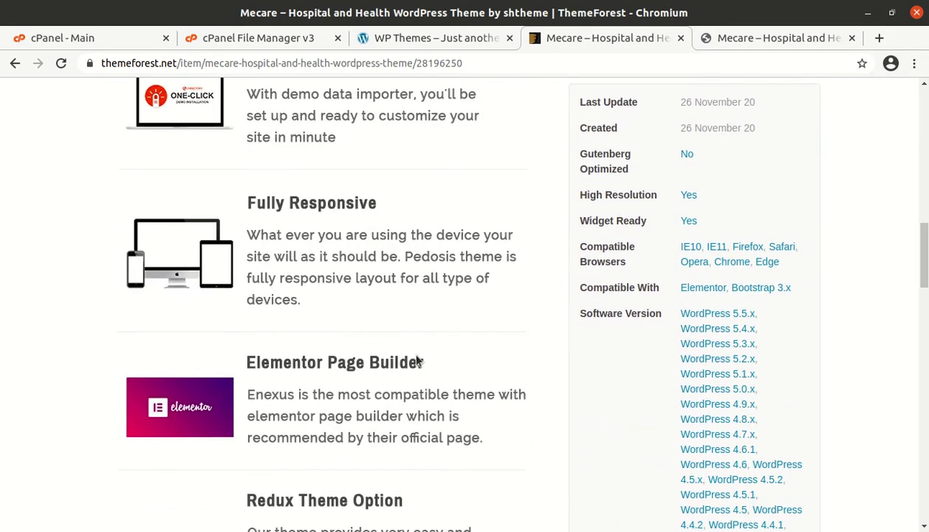
pyautogui.scroll(-3, 417, 361)
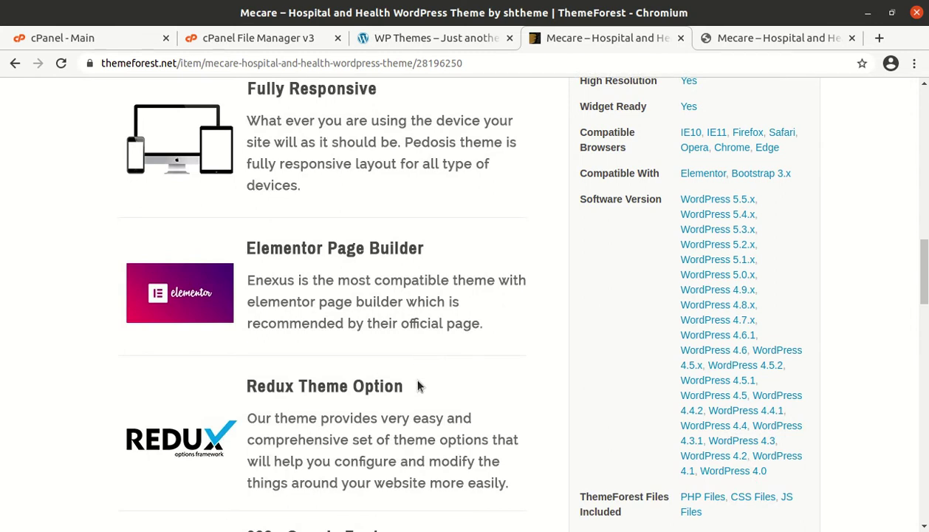
pyautogui.scroll(-7, 418, 386)
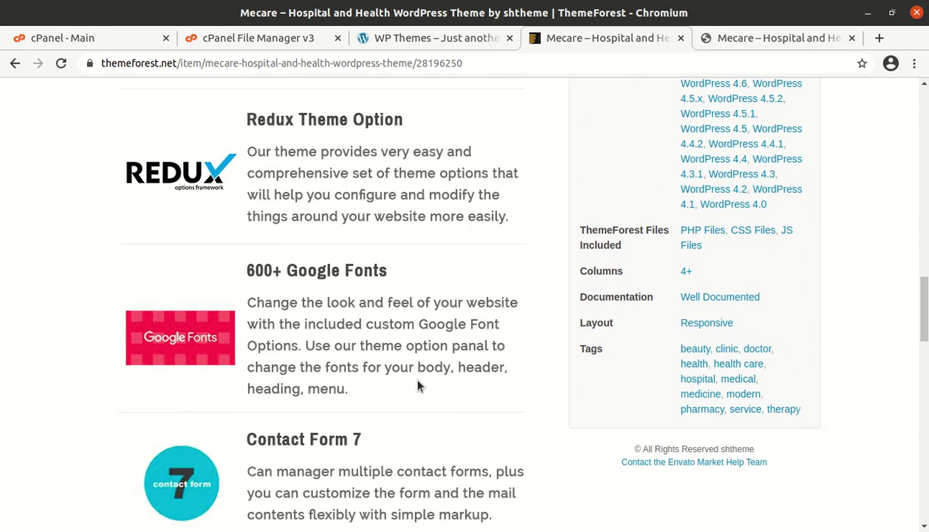
pyautogui.scroll(-5, 417, 386)
pyautogui.scroll(-12, 417, 386)
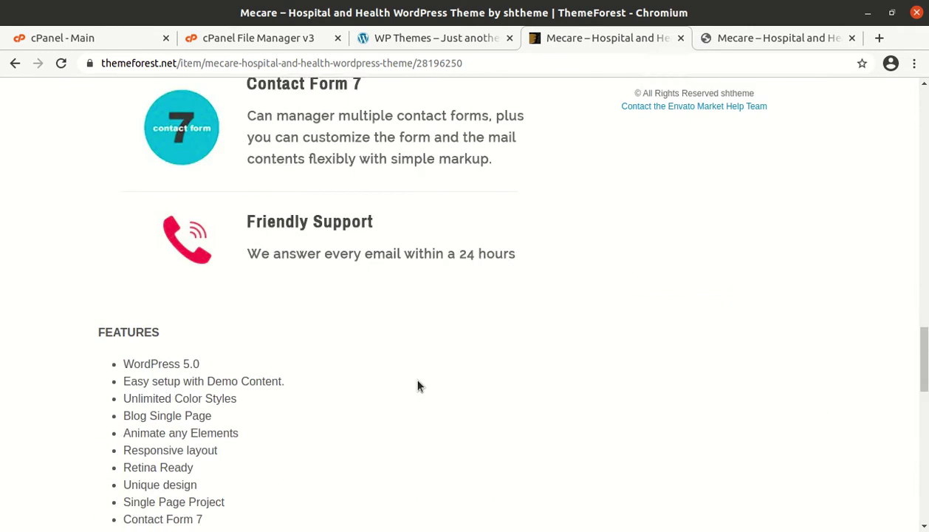
pyautogui.scroll(9, 421, 384)
pyautogui.scroll(20, 420, 385)
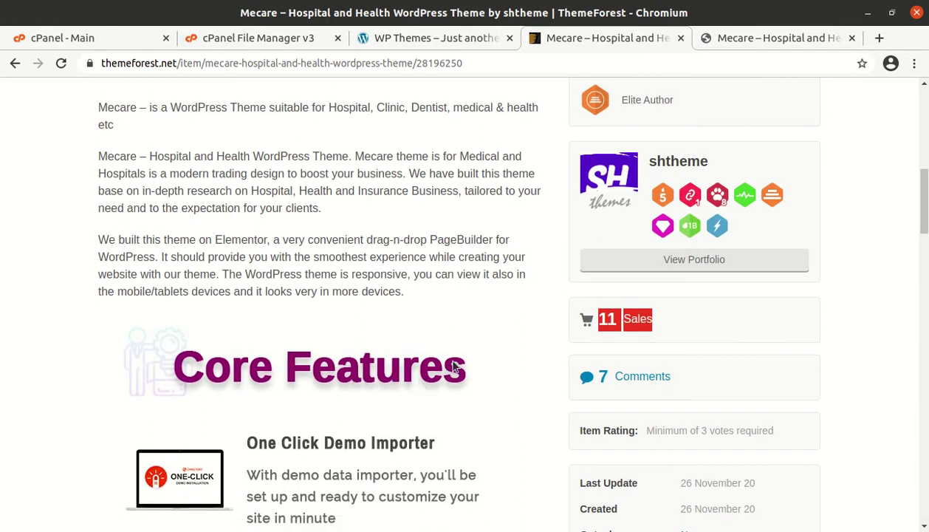
pyautogui.scroll(6, 372, 320)
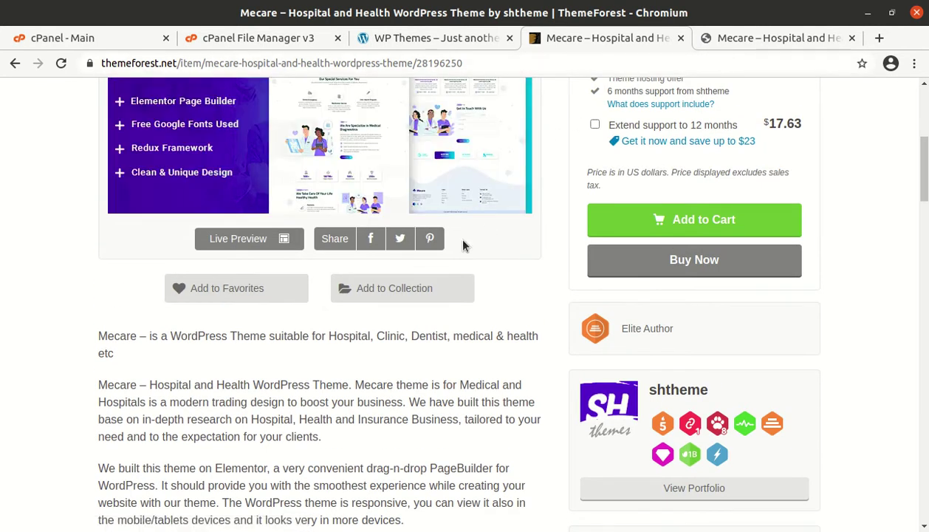
pyautogui.scroll(7, 465, 243)
# - On the Mecare preview page, open the Home Style 01, Slider Home Page and Home Style Video demos in separate background tabs
pyautogui.click(727, 41)
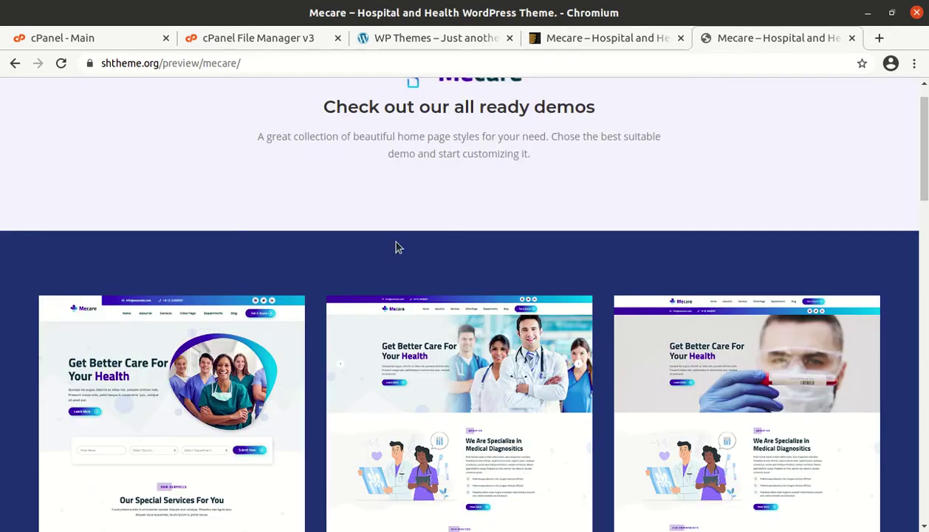
pyautogui.scroll(1, 397, 246)
pyautogui.scroll(-4, 396, 246)
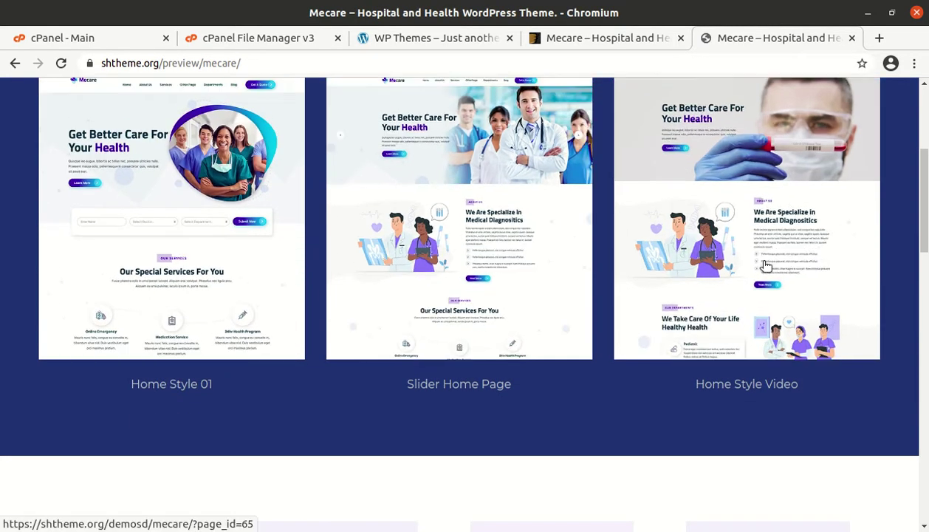
pyautogui.scroll(1, 503, 369)
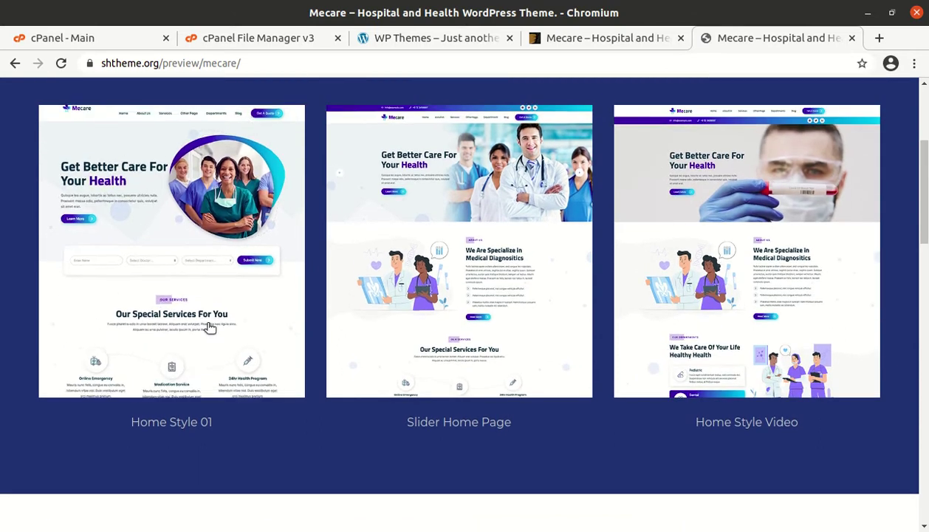
pyautogui.middleClick(163, 303)
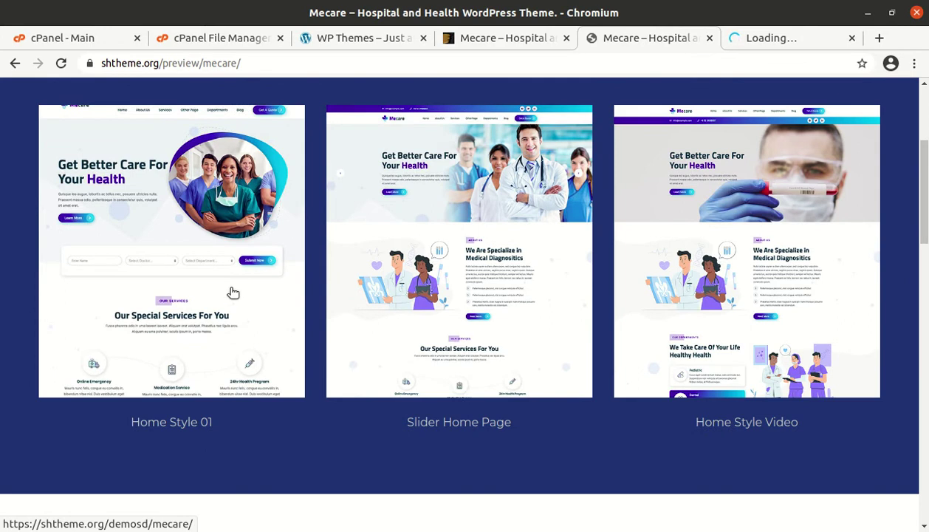
pyautogui.middleClick(437, 262)
pyautogui.middleClick(730, 223)
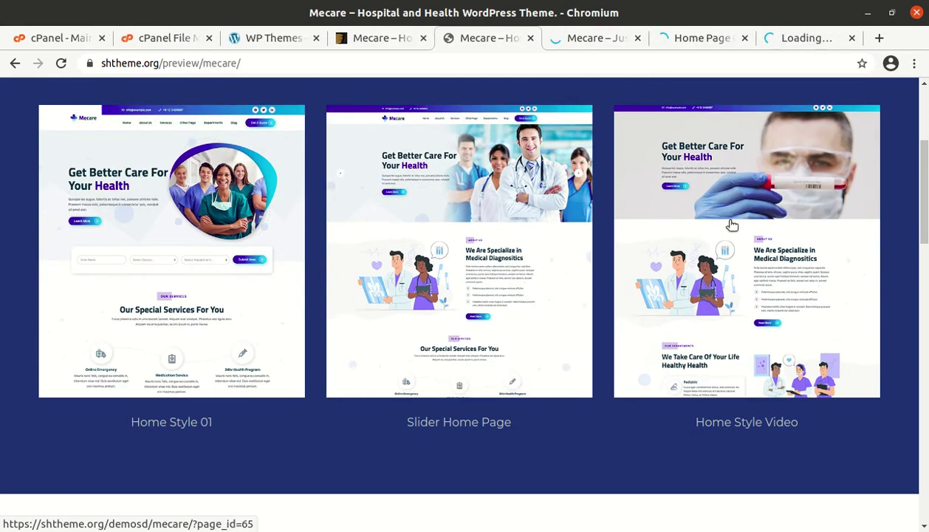
# - Examine the Home Style 01 demo from its header and appointment form through the services, medical diagnostics and statistics sections
pyautogui.click(610, 39)
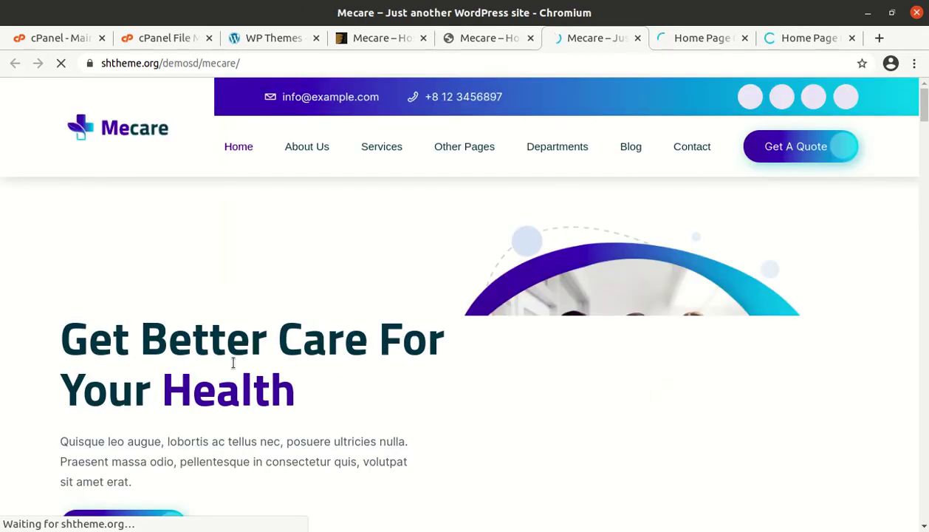
pyautogui.scroll(-3, 232, 363)
pyautogui.scroll(3, 233, 363)
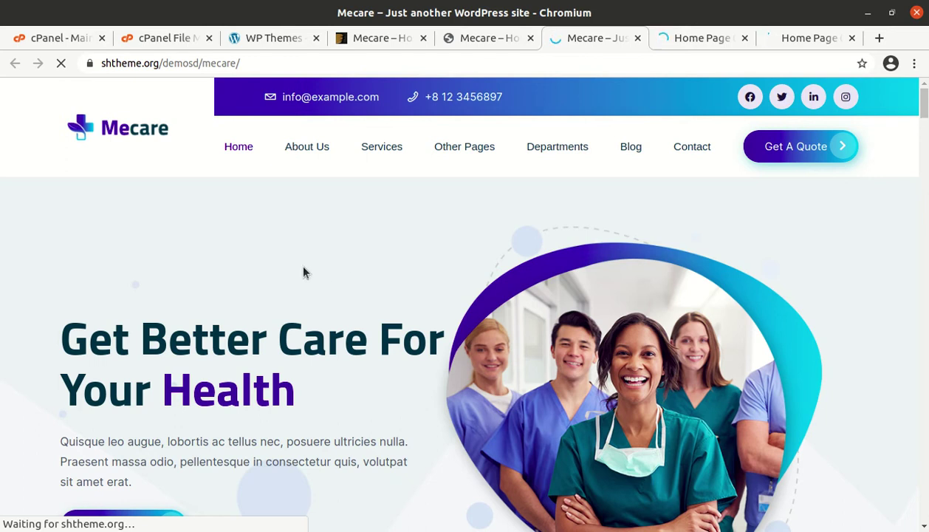
pyautogui.scroll(-1, 303, 272)
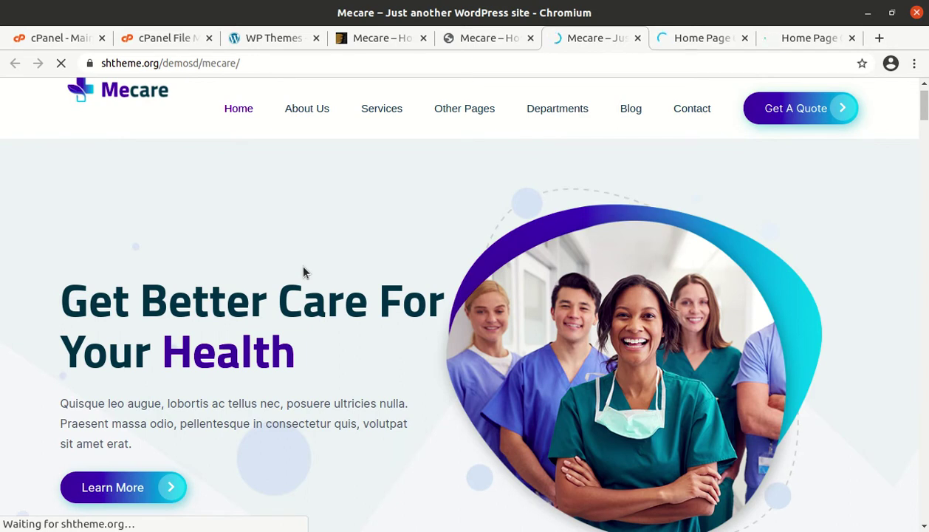
pyautogui.scroll(-5, 319, 272)
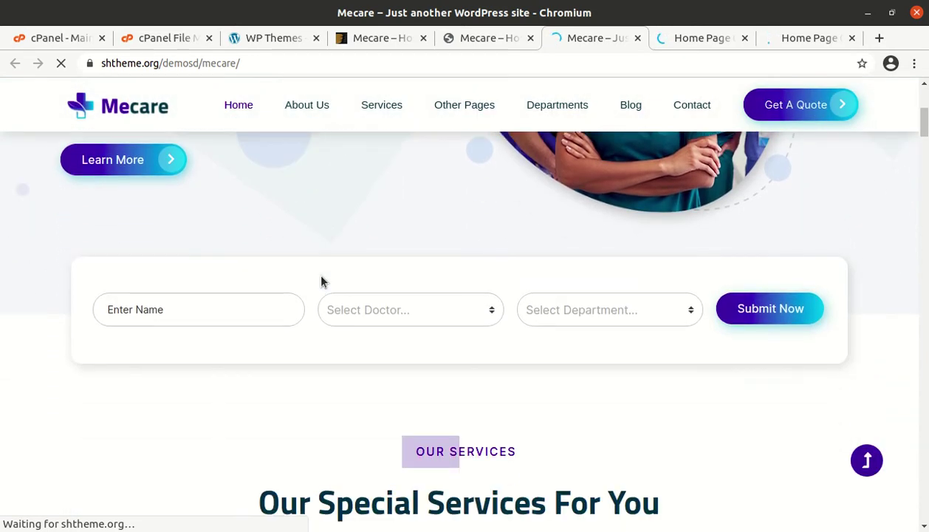
pyautogui.scroll(-5, 164, 404)
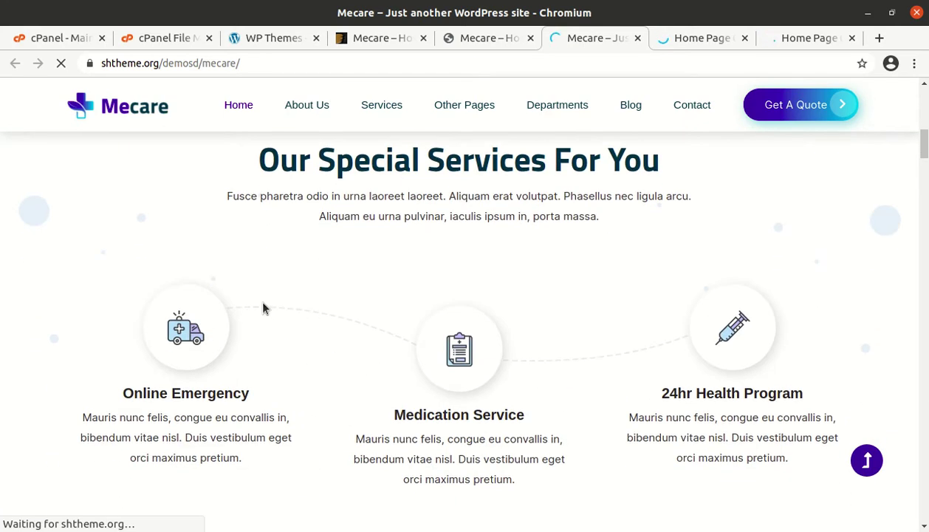
pyautogui.scroll(-2, 263, 308)
pyautogui.scroll(-2, 237, 398)
pyautogui.scroll(-3, 238, 398)
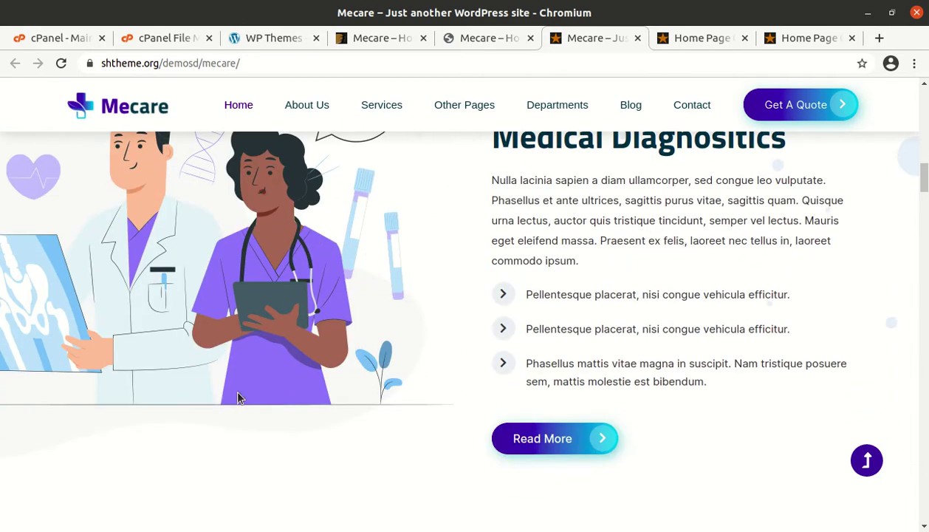
pyautogui.scroll(-5, 238, 398)
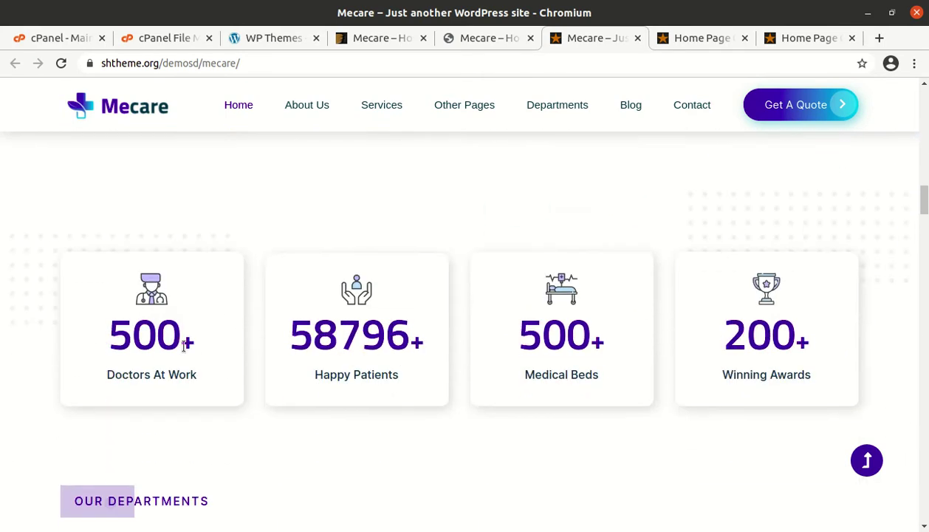
# - Review the Home Style 01 demo's departments, team, newsletter, testimonials and latest blog sections
pyautogui.scroll(-4, 259, 357)
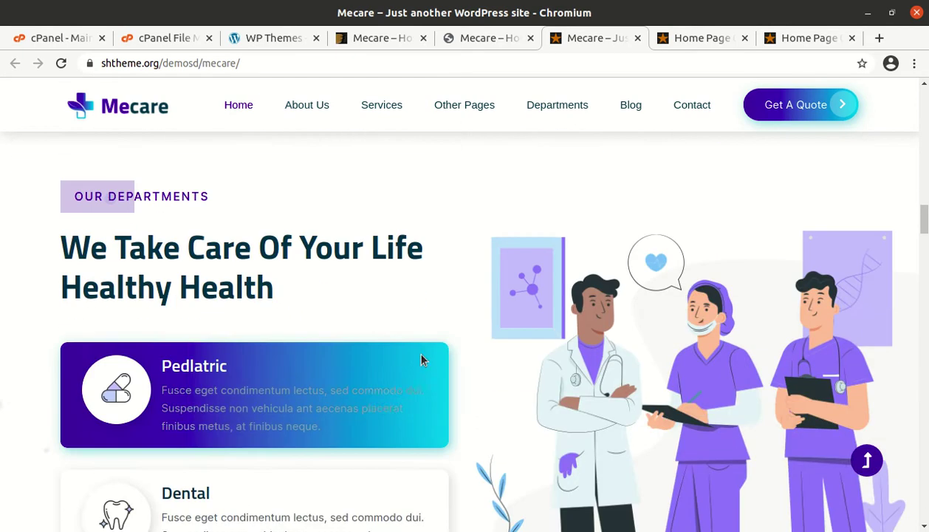
pyautogui.scroll(-3, 419, 359)
pyautogui.scroll(2, 295, 351)
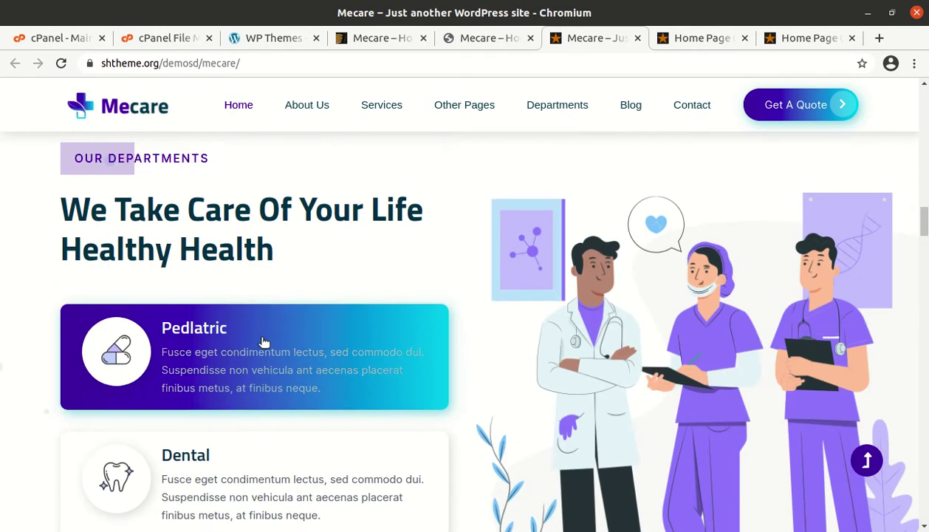
pyautogui.scroll(-4, 271, 341)
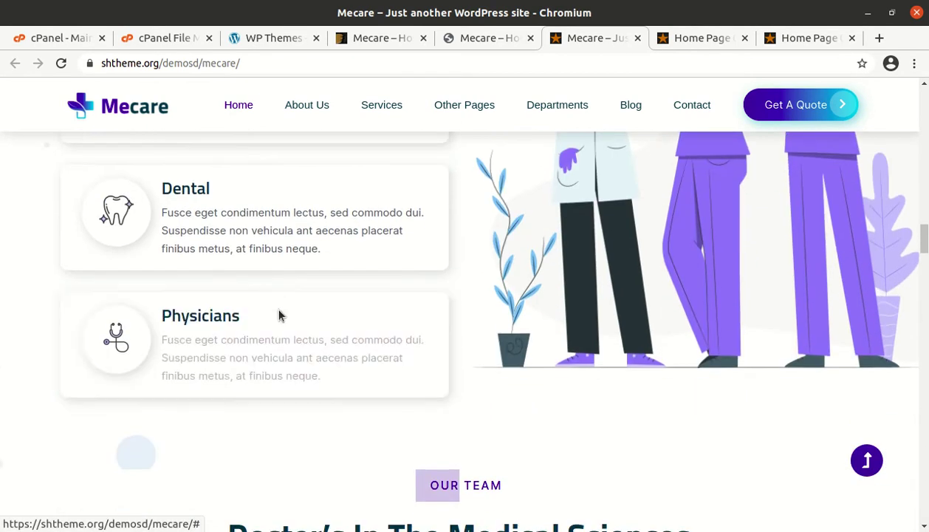
pyautogui.scroll(-2, 262, 317)
pyautogui.scroll(-2, 377, 359)
pyautogui.scroll(-10, 309, 337)
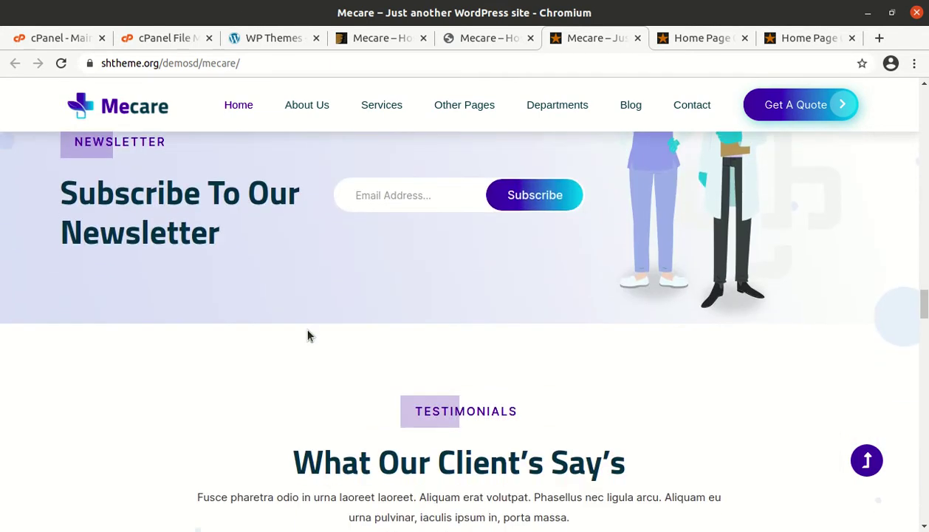
pyautogui.scroll(-5, 309, 336)
pyautogui.scroll(-7, 309, 336)
pyautogui.scroll(-5, 286, 354)
pyautogui.scroll(-5, 286, 353)
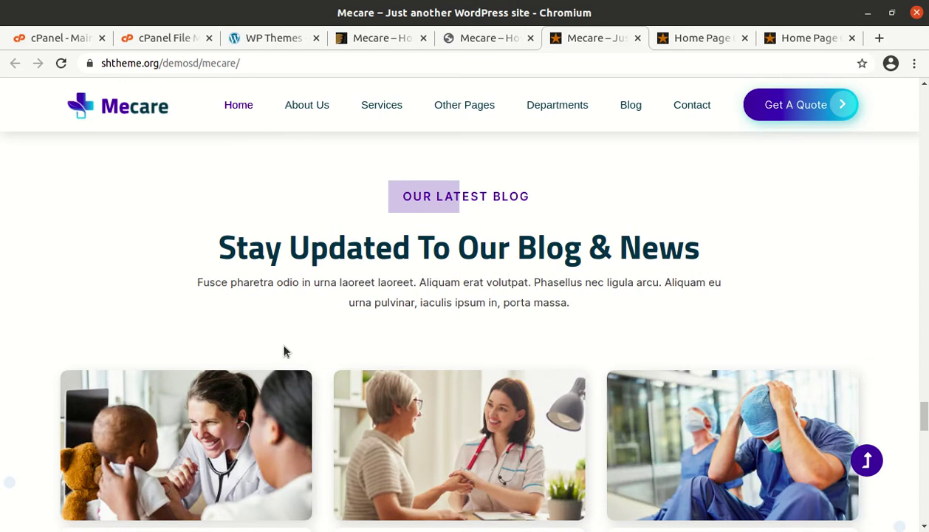
pyautogui.moveTo(598, 87)
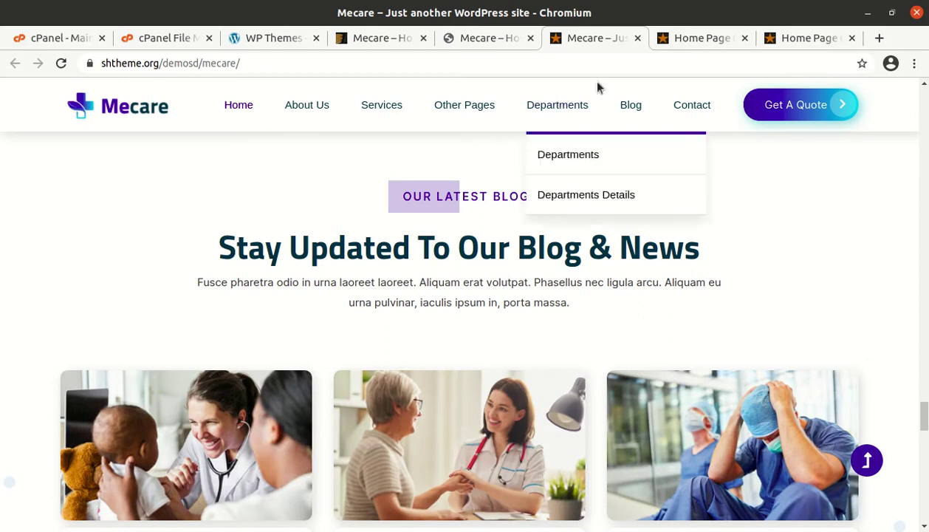
# - Examine the Slider Home Page demo, including its hero slider and special services section
pyautogui.click(687, 46)
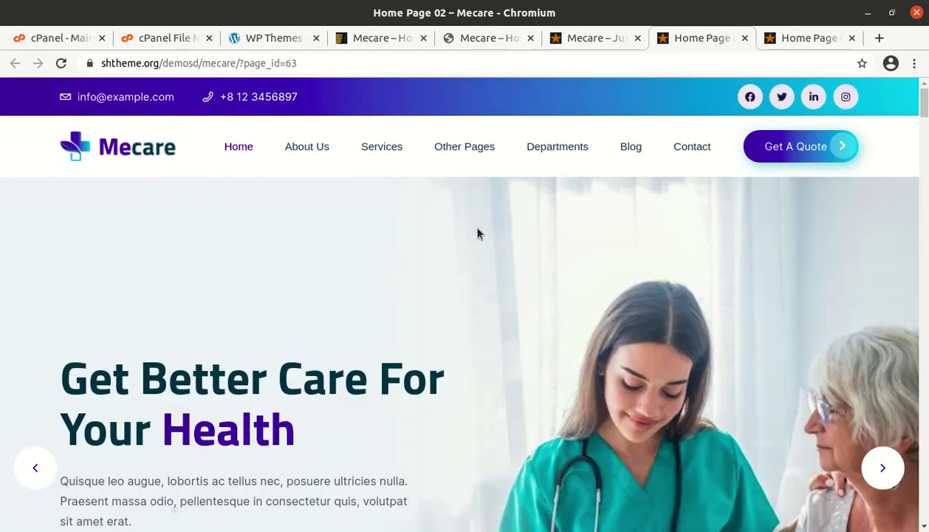
pyautogui.scroll(-3, 520, 251)
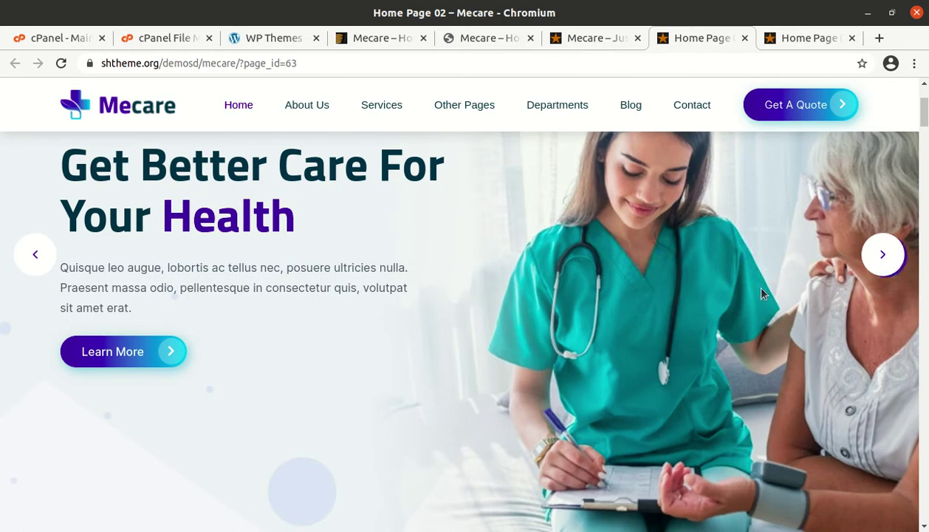
pyautogui.scroll(-3, 694, 294)
pyautogui.scroll(-15, 694, 294)
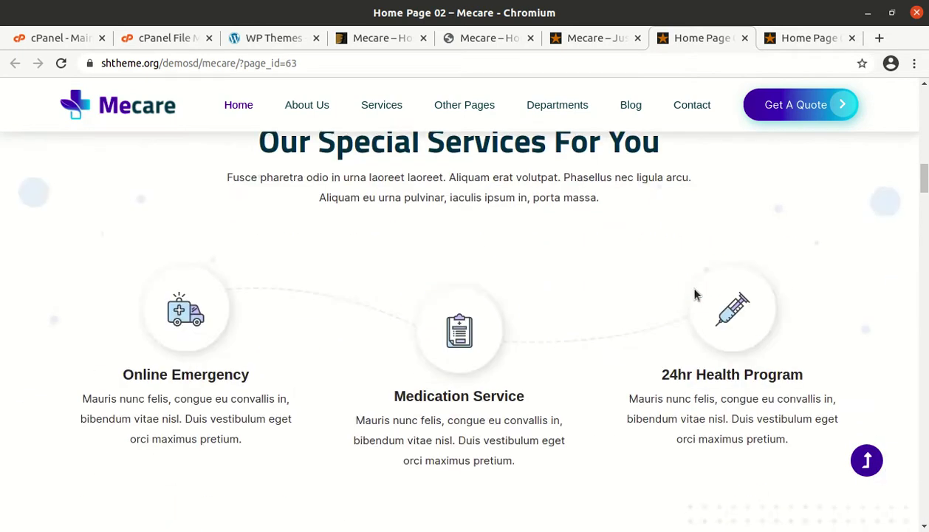
pyautogui.scroll(-8, 695, 294)
# - Bring up the Home Style Video demo page
pyautogui.click(796, 43)
pyautogui.click(796, 41)
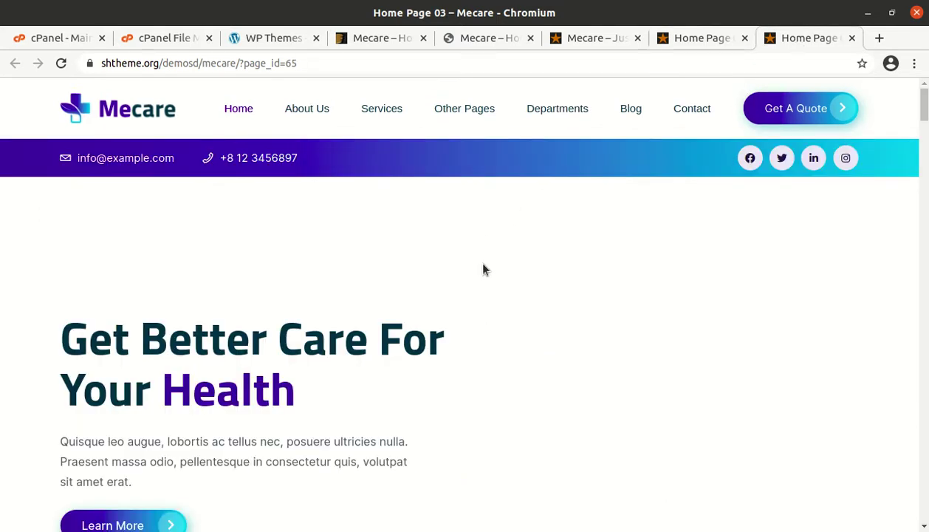
# - Examine the Home Style Video demo from its hero section through the about us and departments sections
pyautogui.scroll(-2, 813, 322)
pyautogui.scroll(-2, 772, 321)
pyautogui.scroll(3, 758, 321)
pyautogui.scroll(-6, 621, 330)
pyautogui.scroll(2, 621, 331)
pyautogui.scroll(-2, 621, 331)
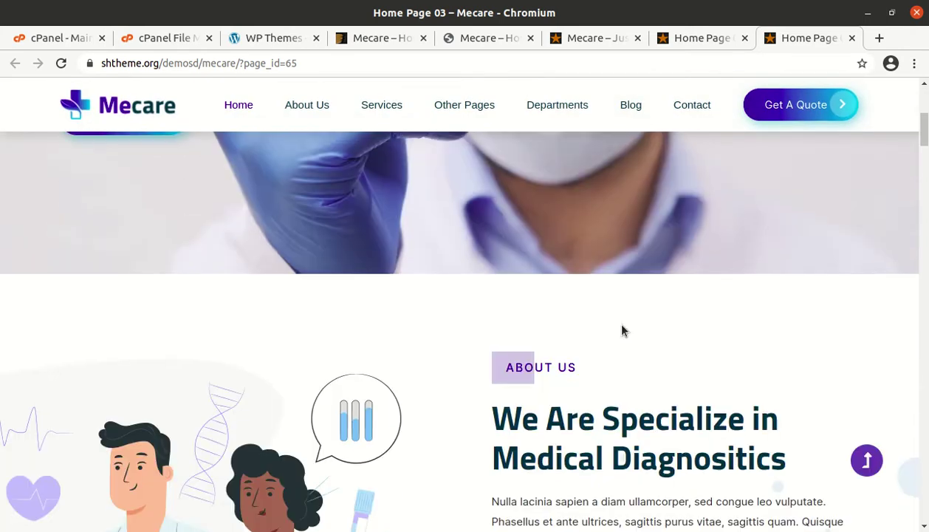
pyautogui.scroll(-10, 621, 330)
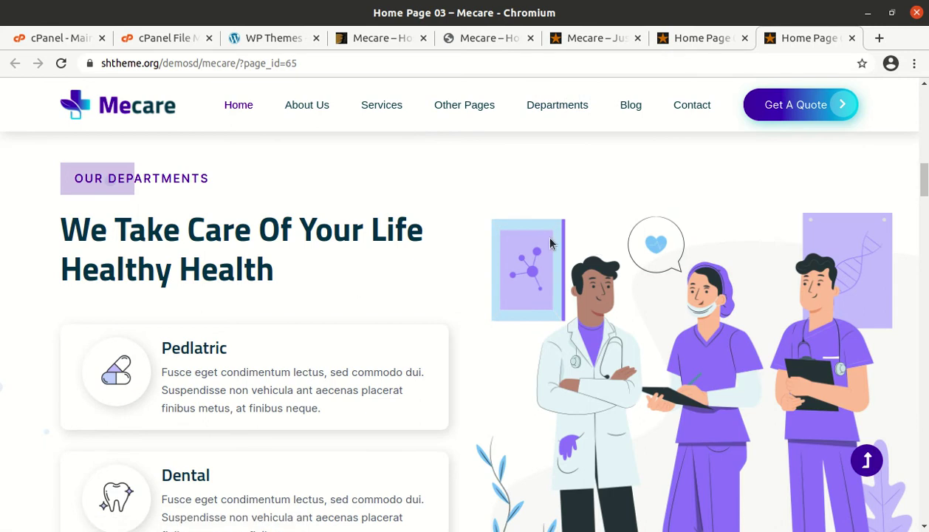
# - Switch to the Files app and paste the mecare folder into Downloads
pyautogui.click(272, 38)
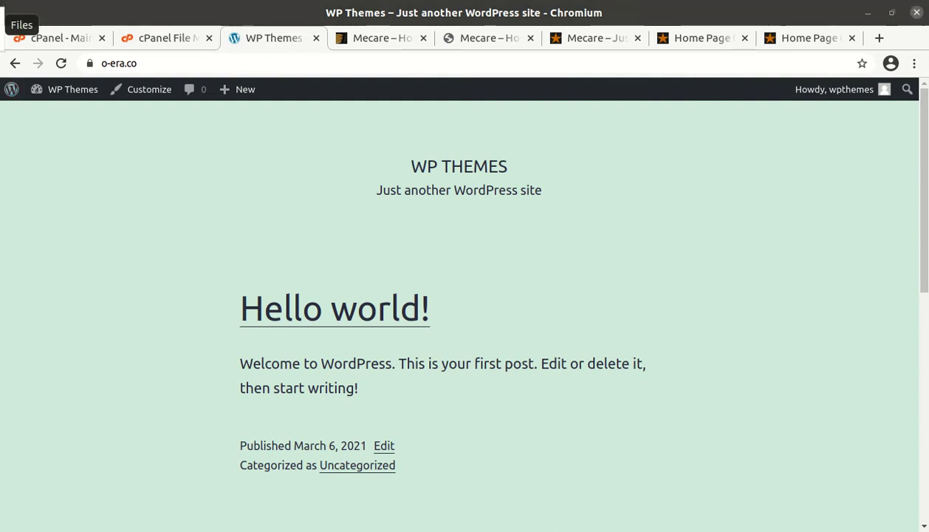
pyautogui.click(6, 25)
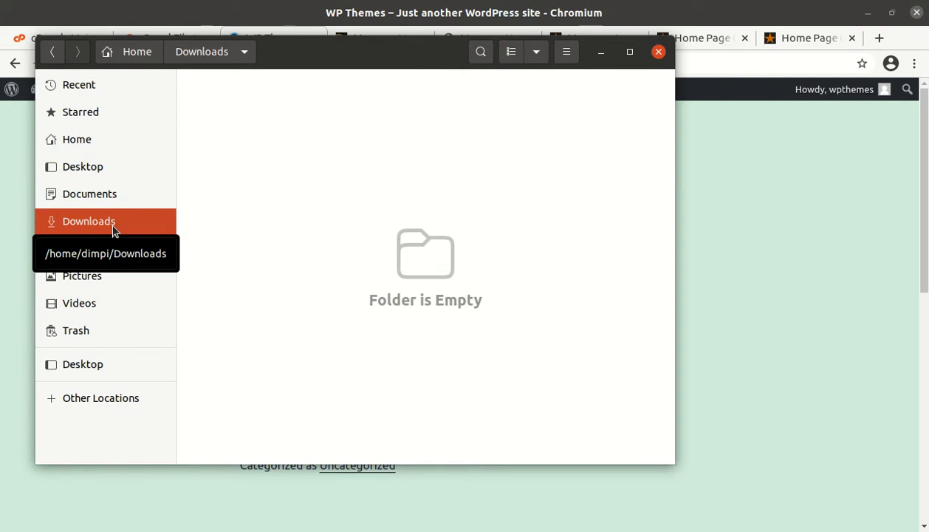
pyautogui.hotkey('ctrl', 'v')
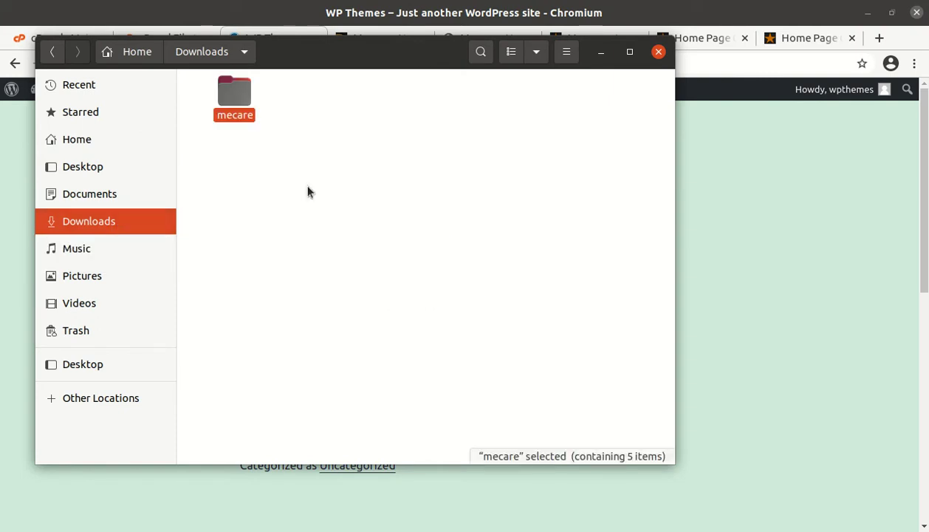
# - Examine the mecare package's contents, including data_export, documentation, Licensing, mecare.zip and mecare-child.zip, and put the Files window away
pyautogui.doubleClick(235, 92)
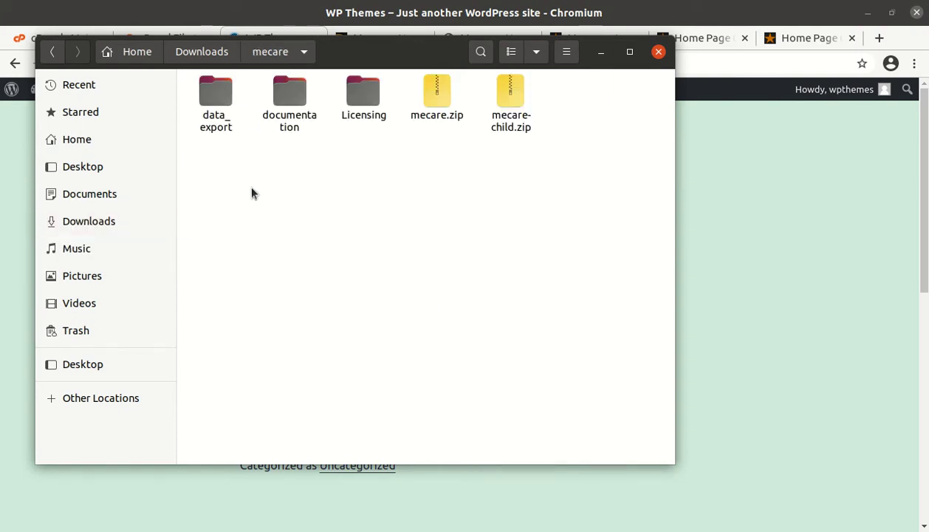
pyautogui.doubleClick(225, 110)
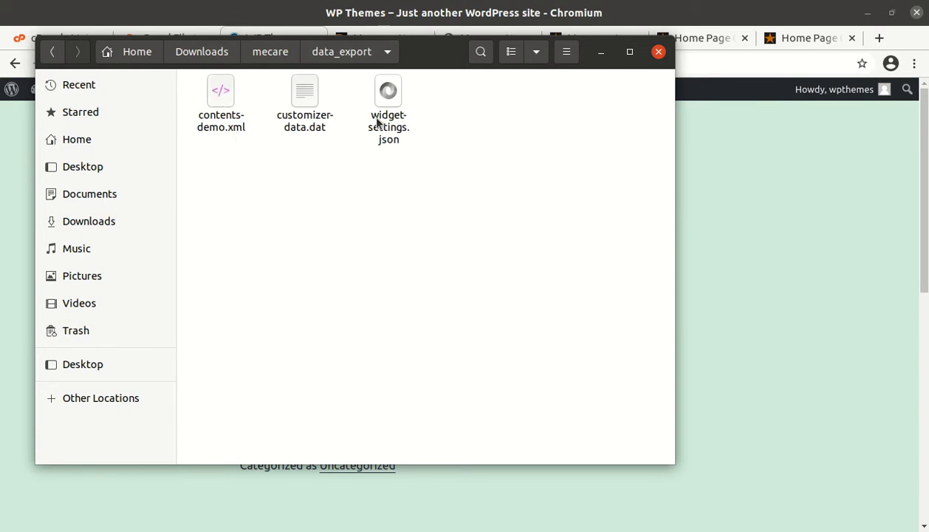
pyautogui.click(275, 51)
pyautogui.click(297, 100)
pyautogui.doubleClick(296, 100)
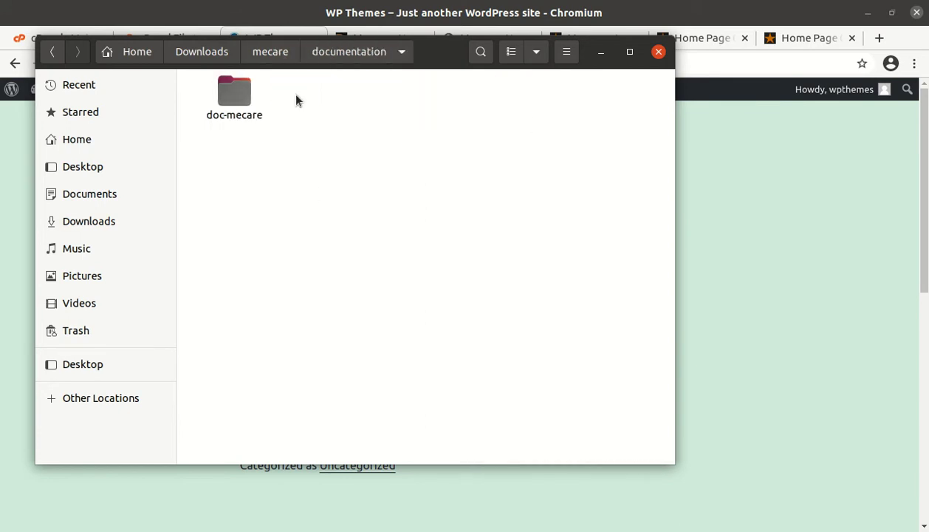
pyautogui.click(279, 56)
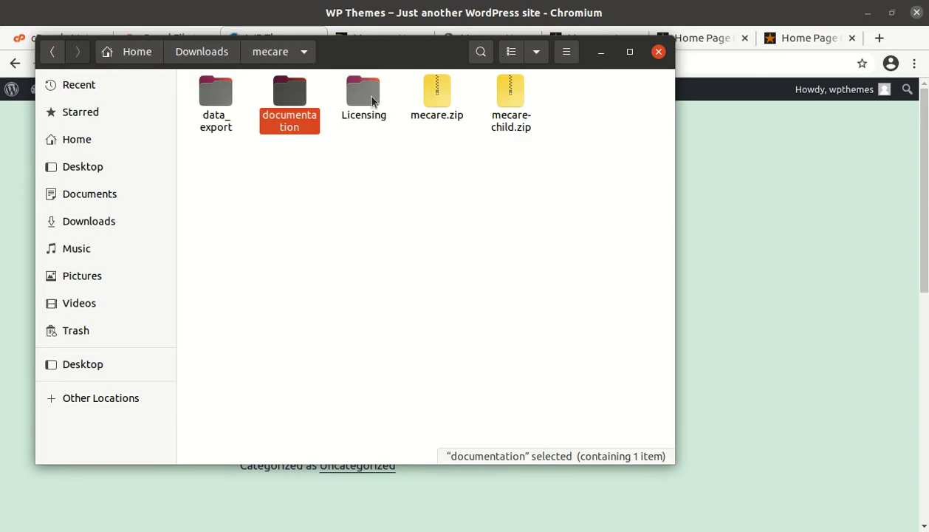
pyautogui.click(372, 102)
pyautogui.click(435, 103)
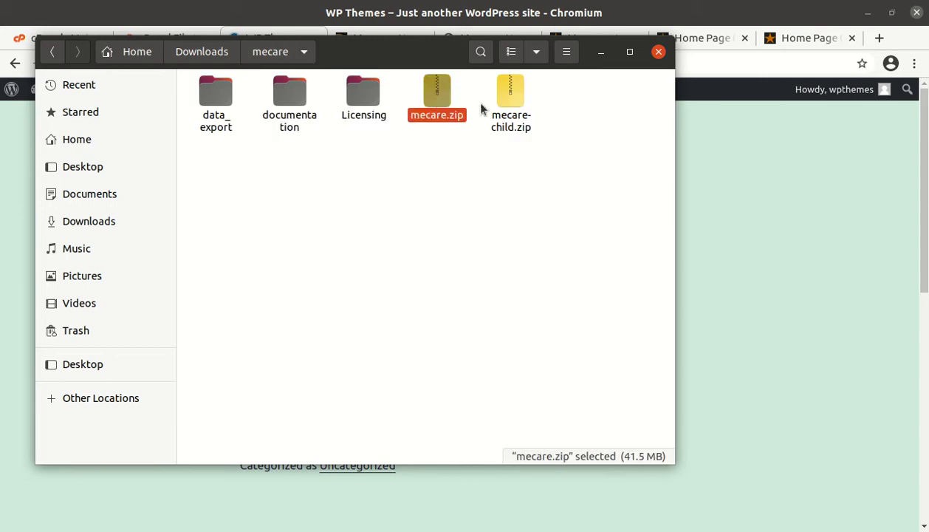
pyautogui.click(509, 104)
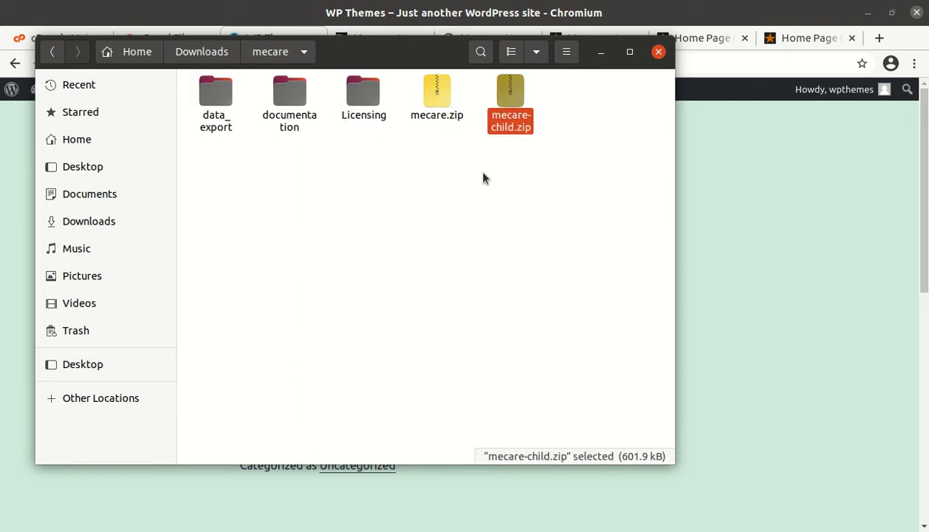
pyautogui.click(600, 56)
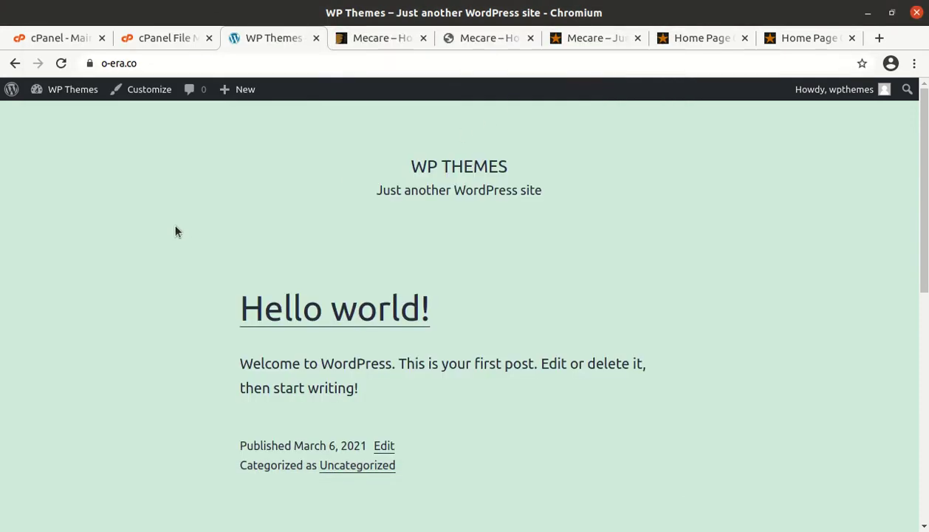
# - Go to the WordPress site's theme management page and view the details of the active Twenty Twenty-One theme
pyautogui.moveTo(54, 94)
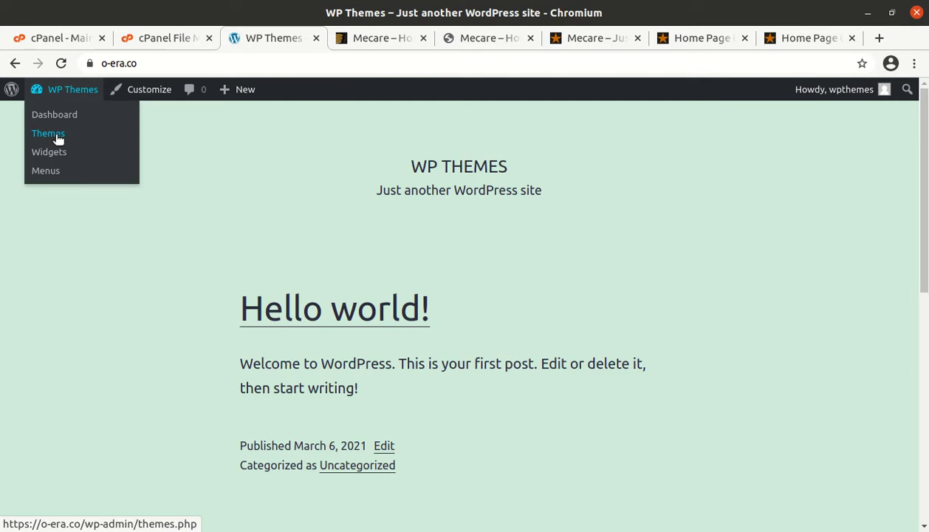
pyautogui.click(48, 134)
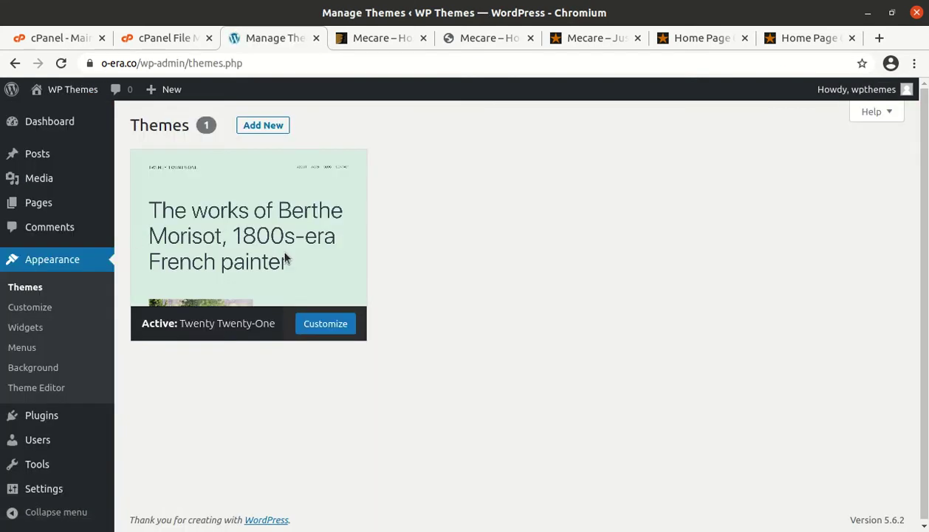
pyautogui.click(279, 247)
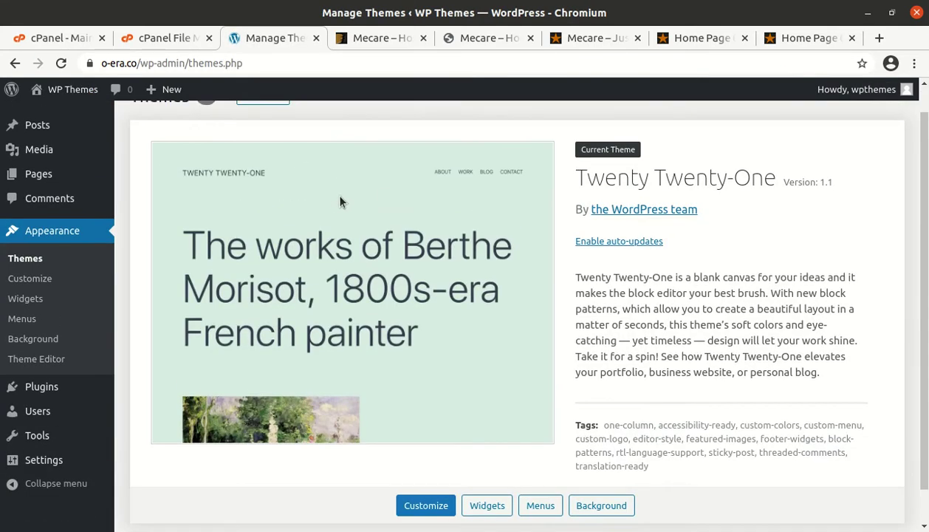
pyautogui.scroll(1, 351, 198)
pyautogui.click(255, 127)
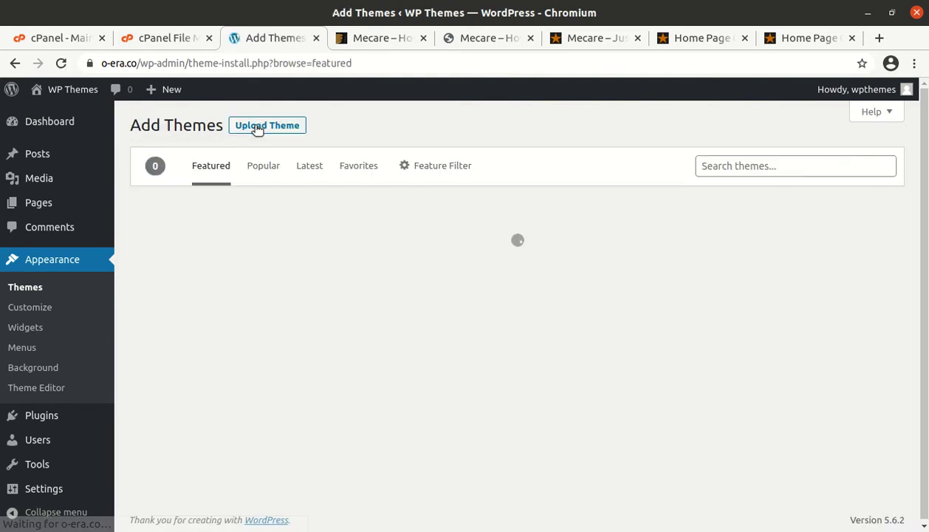
pyautogui.click(255, 127)
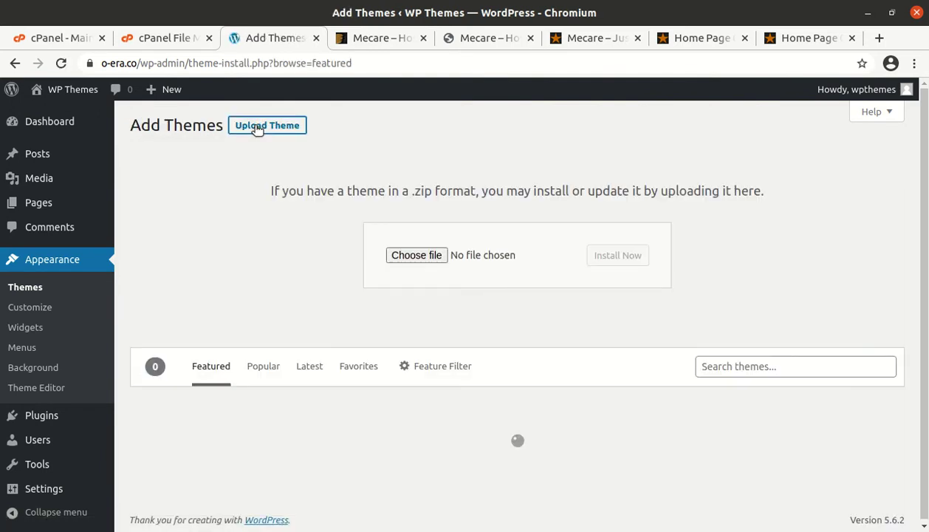
pyautogui.click(407, 255)
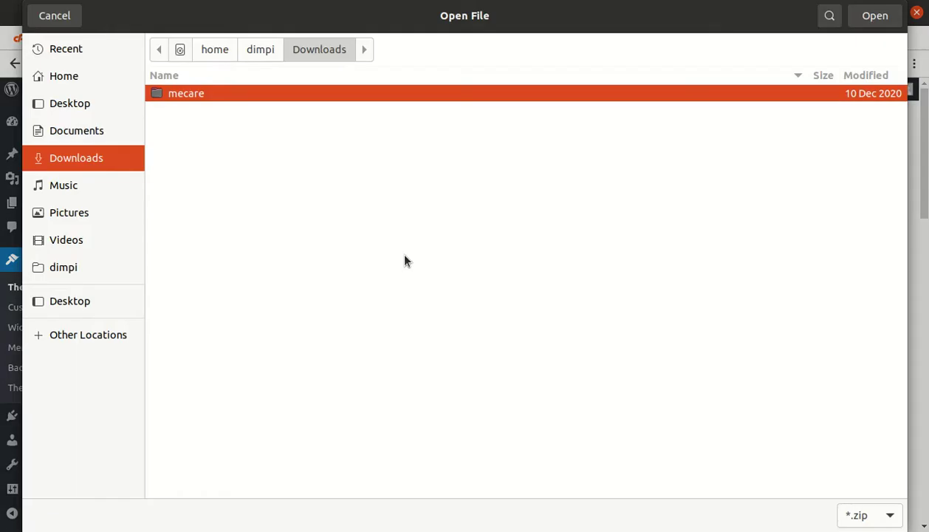
pyautogui.doubleClick(200, 99)
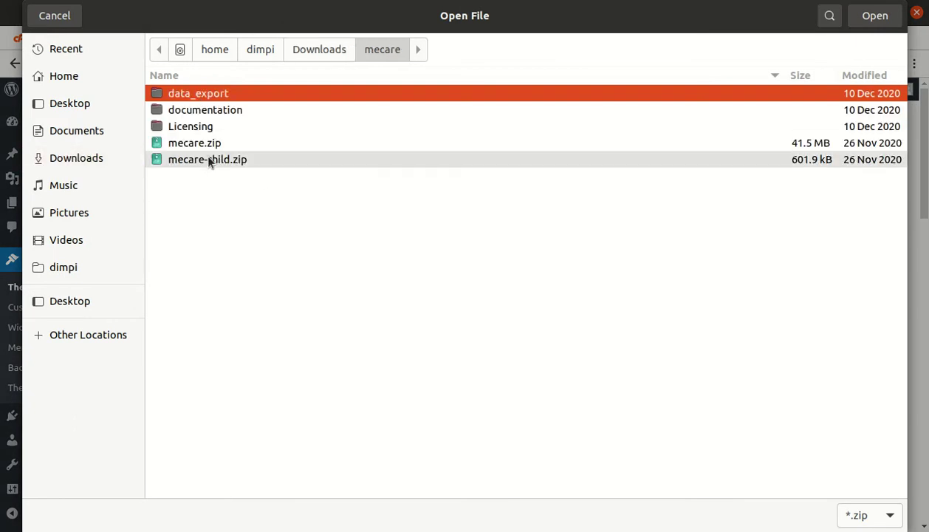
pyautogui.click(210, 144)
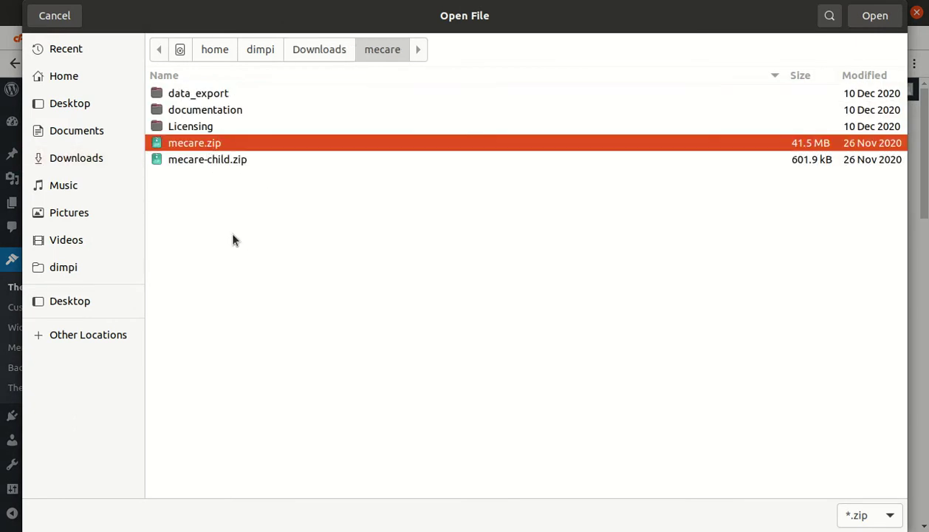
pyautogui.click(58, 16)
# - Upload mecare.zip from Downloads/mecare to the o-era.co/wp-content/themes directory in cPanel File Manager
pyautogui.click(166, 39)
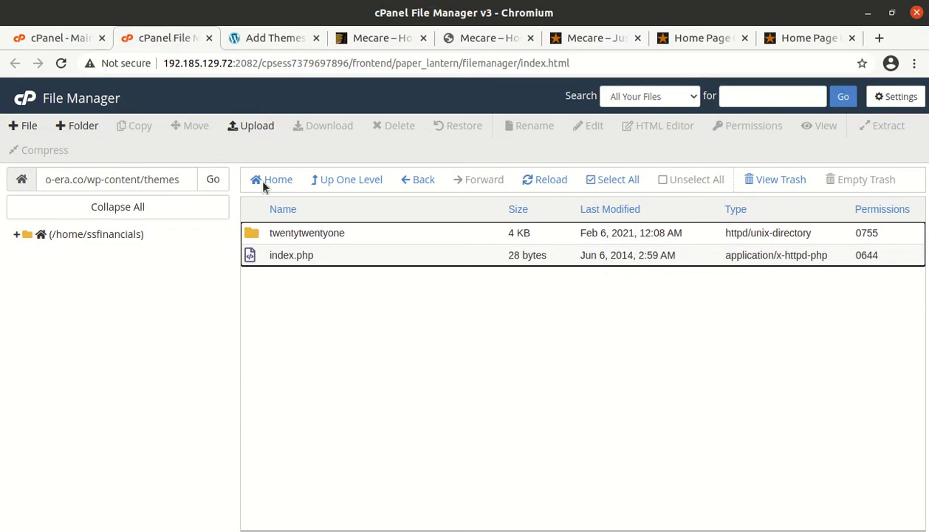
pyautogui.click(251, 126)
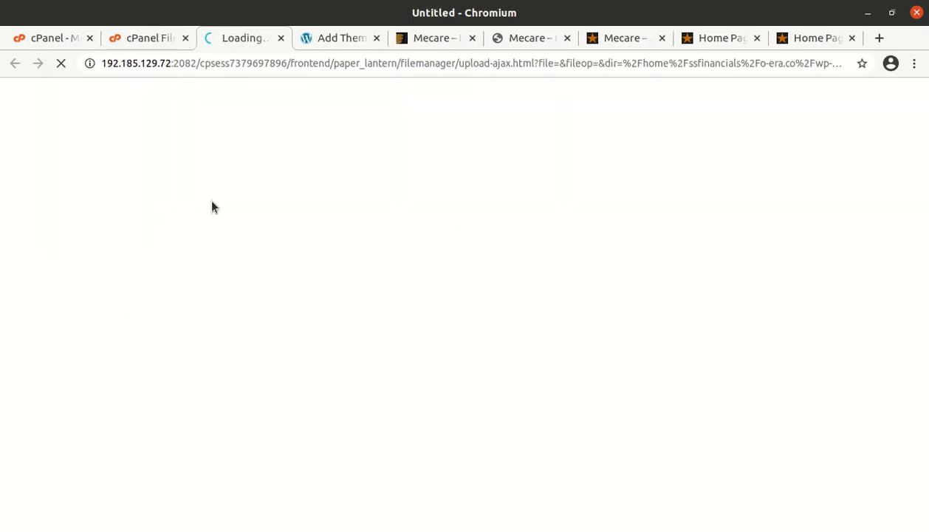
pyautogui.click(465, 330)
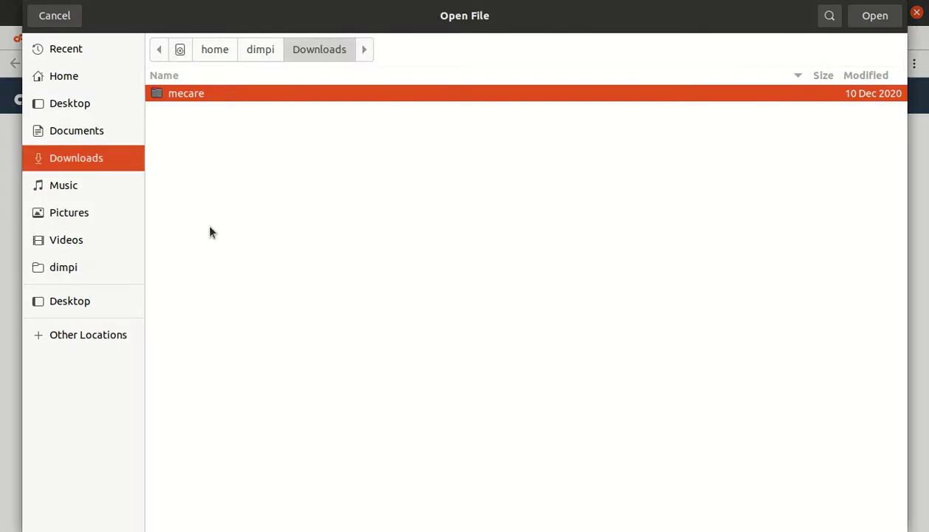
pyautogui.doubleClick(196, 95)
pyautogui.click(185, 142)
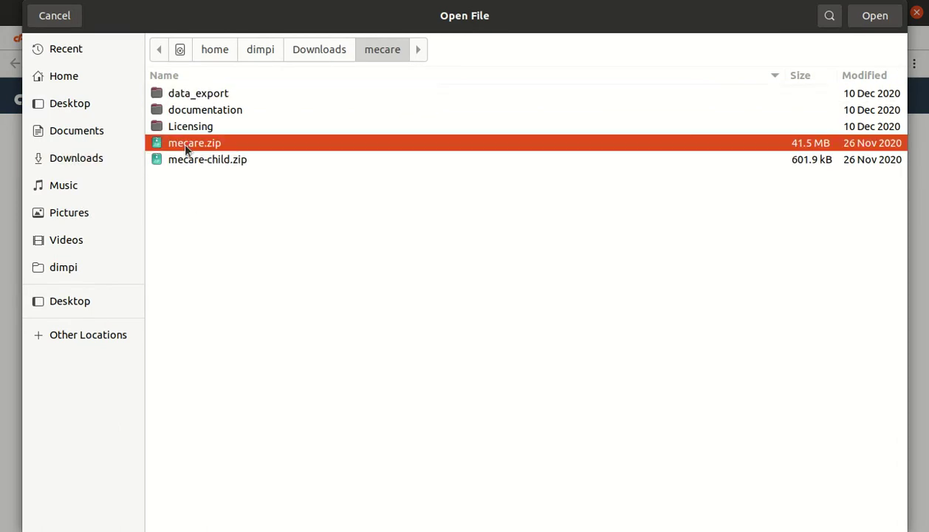
pyautogui.click(875, 16)
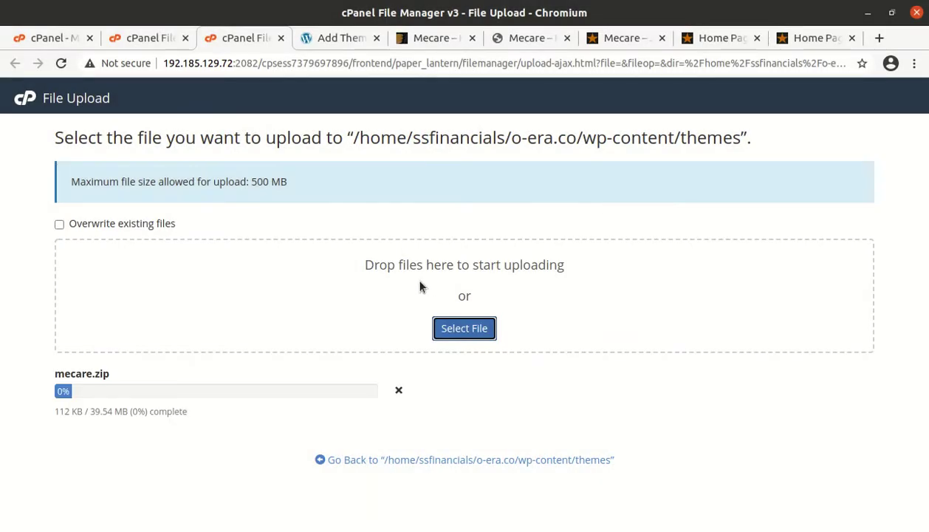
pyautogui.click(340, 41)
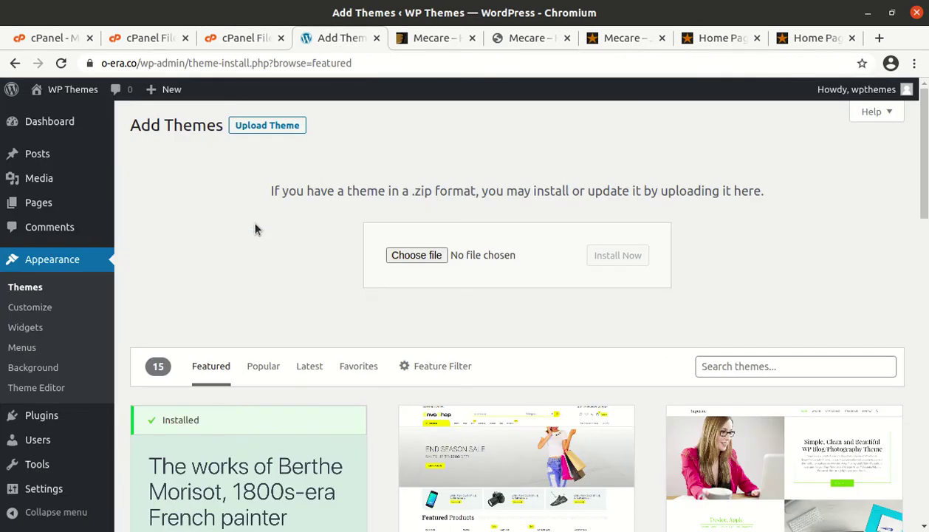
pyautogui.click(244, 36)
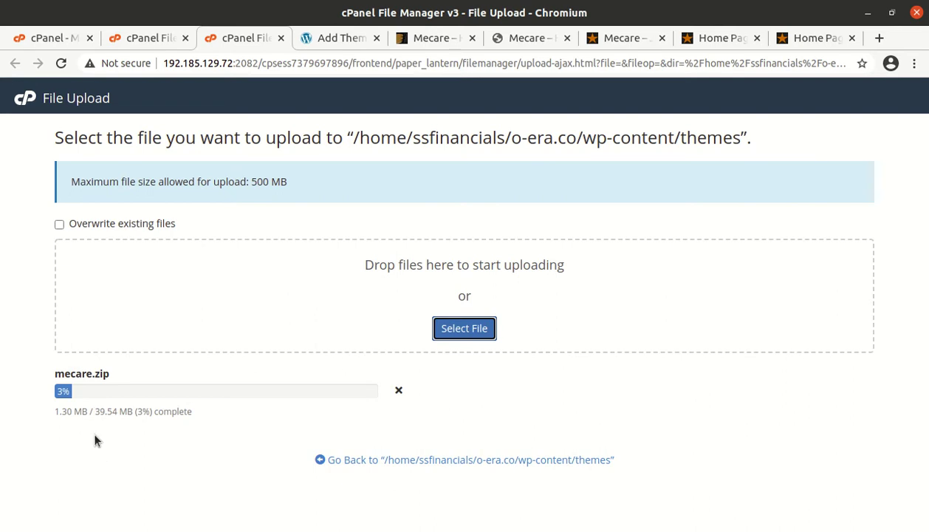
pyautogui.moveTo(95, 414); pyautogui.dragTo(117, 414)
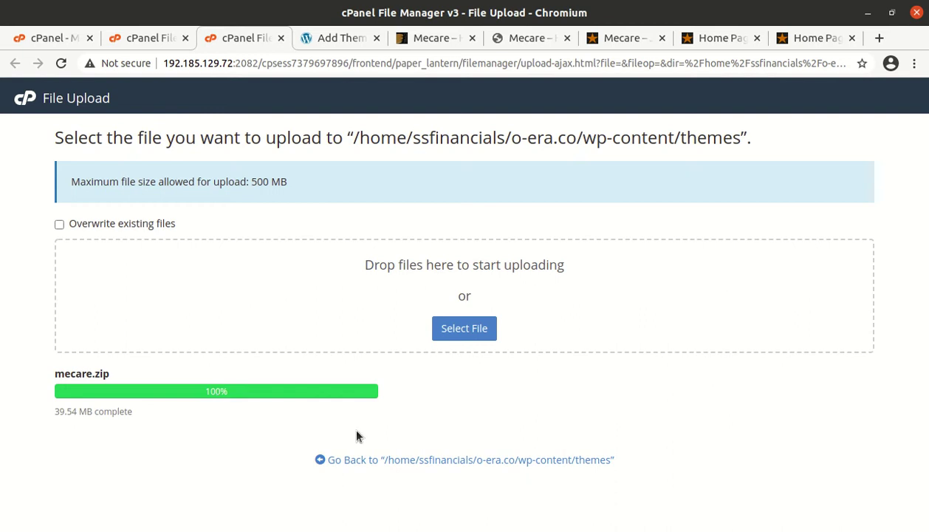
# - Extract the uploaded mecare.zip into /o-era.co/wp-content/themes in cPanel File Manager and refresh the directory listing
pyautogui.hotkey('ctrl', 'w')
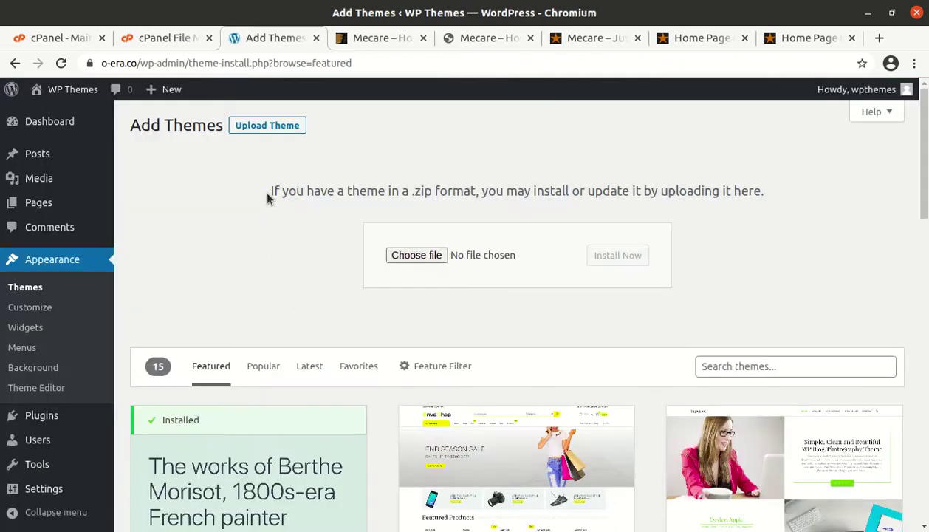
pyautogui.click(161, 38)
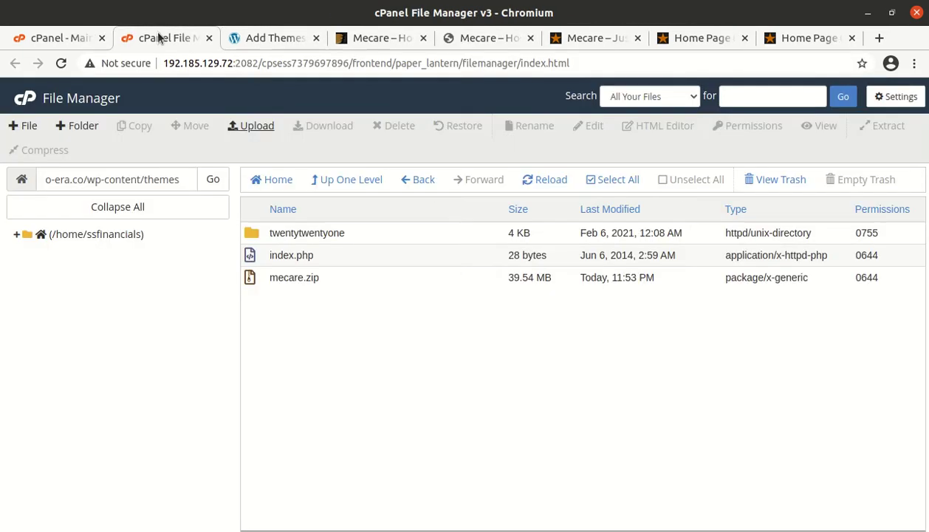
pyautogui.click(334, 283)
pyautogui.rightClick(335, 284)
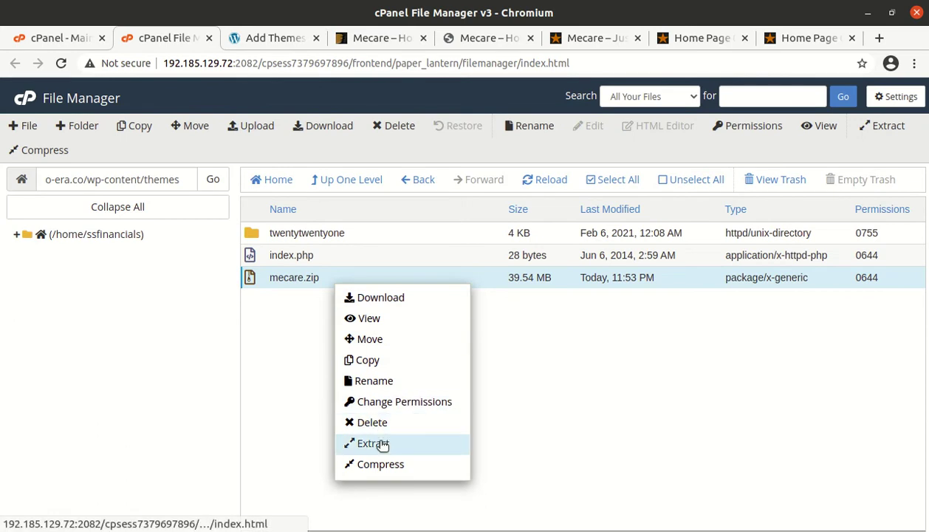
pyautogui.click(382, 443)
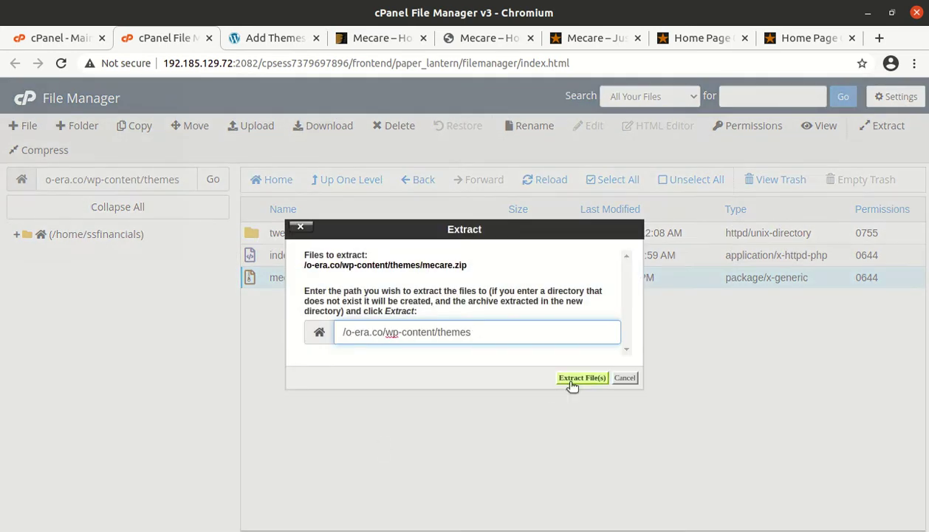
pyautogui.click(582, 377)
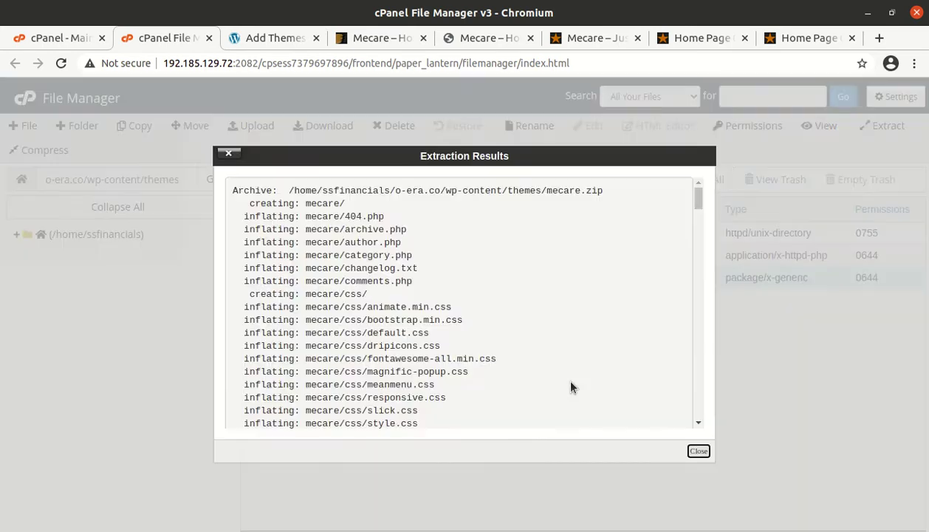
pyautogui.click(699, 450)
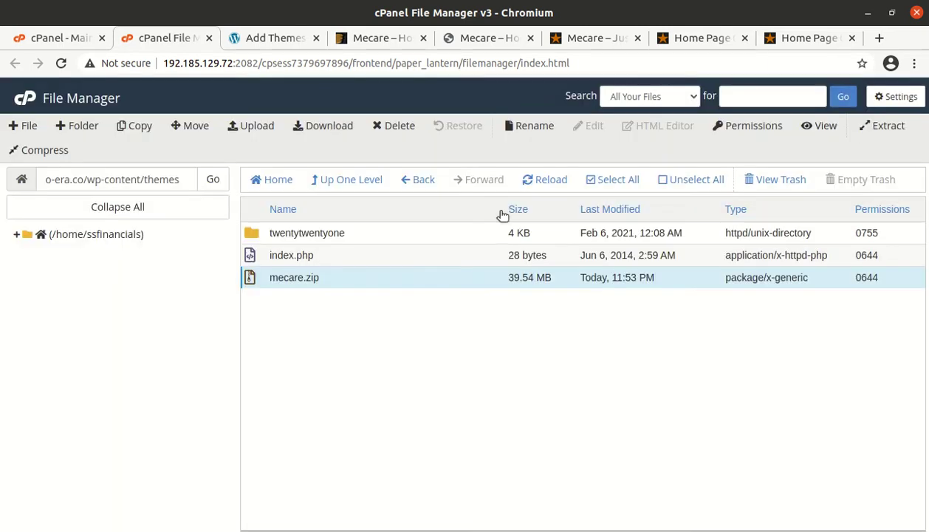
pyautogui.click(535, 181)
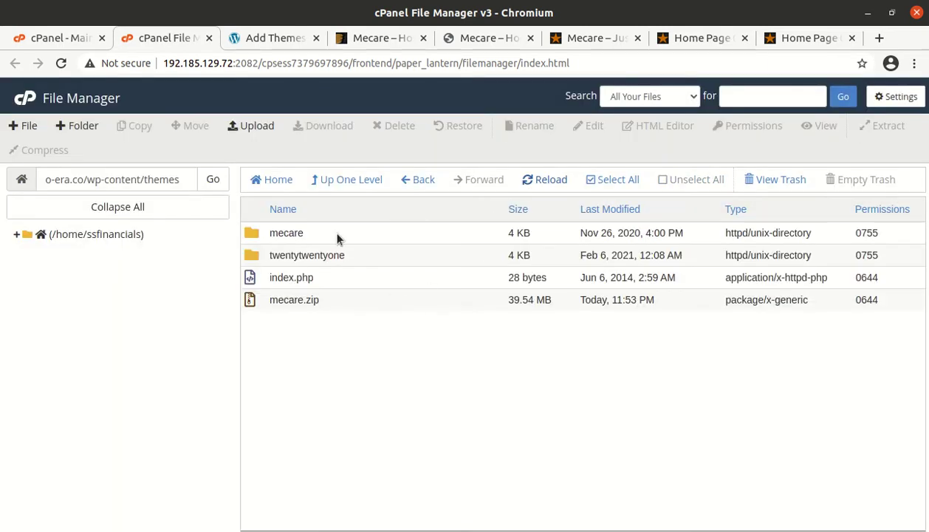
# - Look through the extracted mecare theme folder and its demo subfolder, and return to the o-era.co/wp-content/themes directory
pyautogui.doubleClick(337, 237)
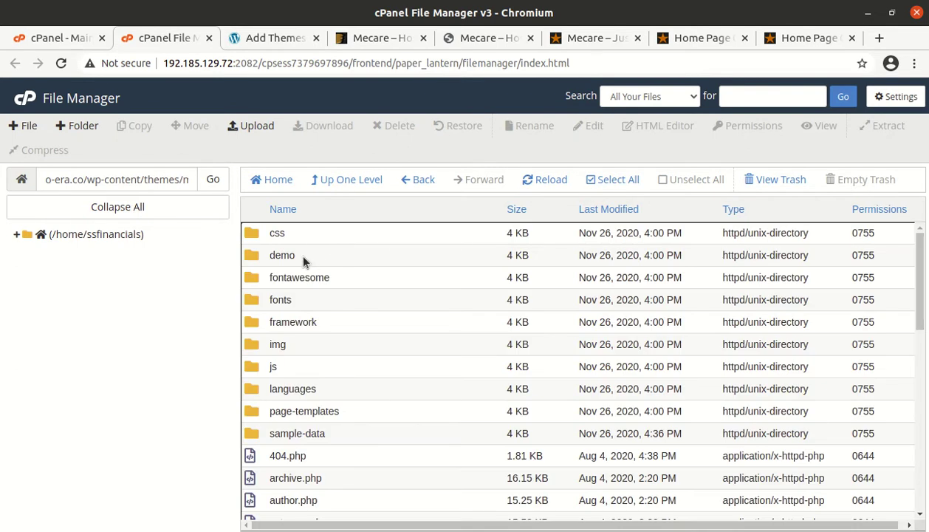
pyautogui.doubleClick(306, 258)
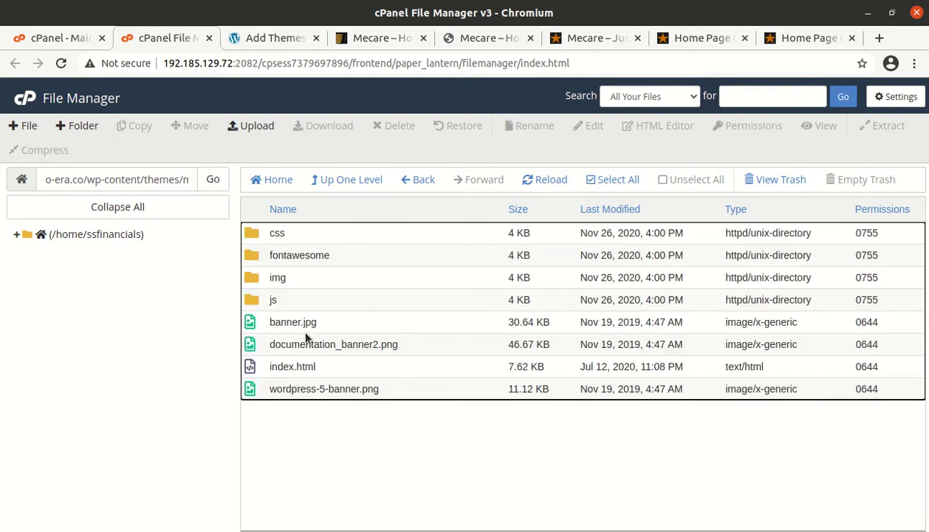
pyautogui.click(331, 181)
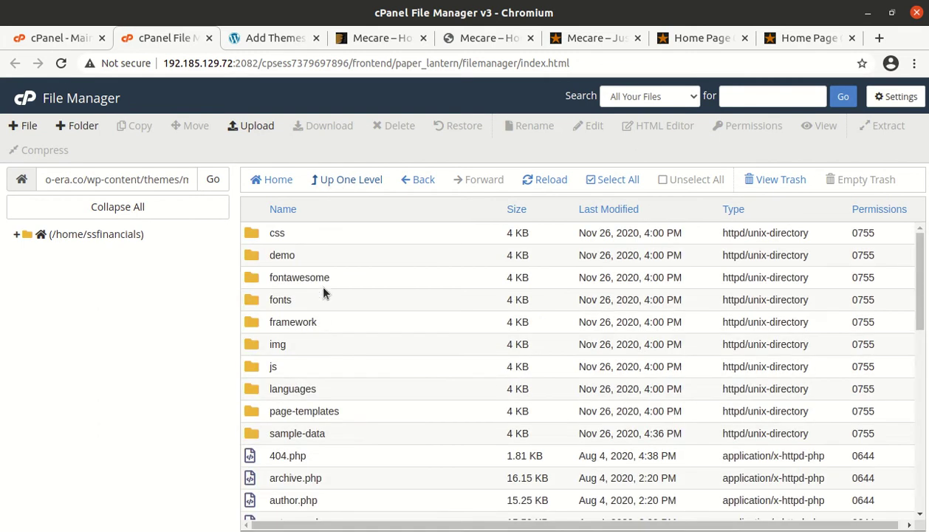
pyautogui.scroll(-5, 323, 292)
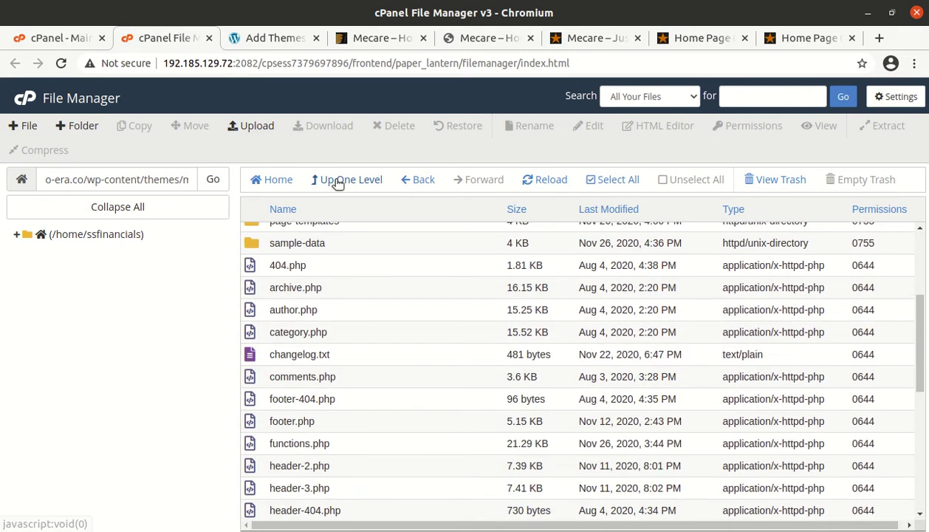
pyautogui.click(338, 182)
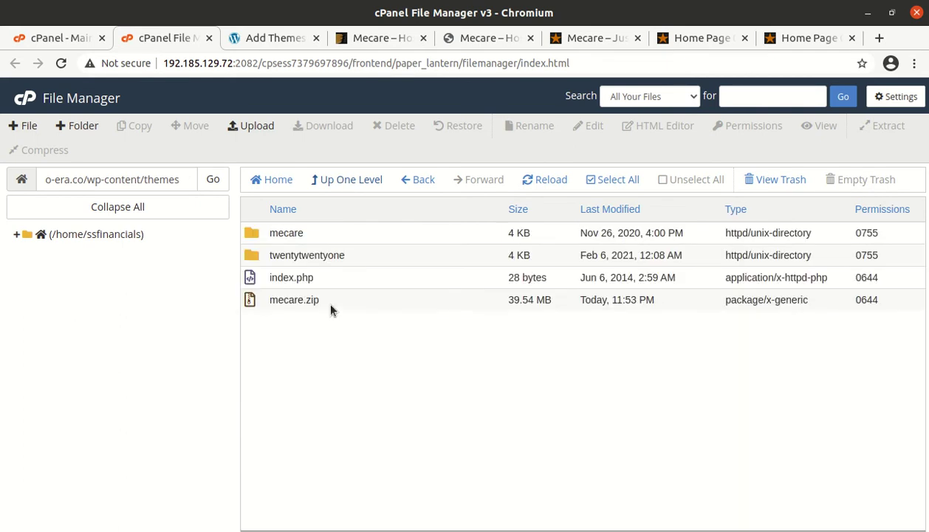
# - Move mecare.zip in o-era.co/wp-content/themes to the trash
pyautogui.click(324, 299)
pyautogui.click(391, 126)
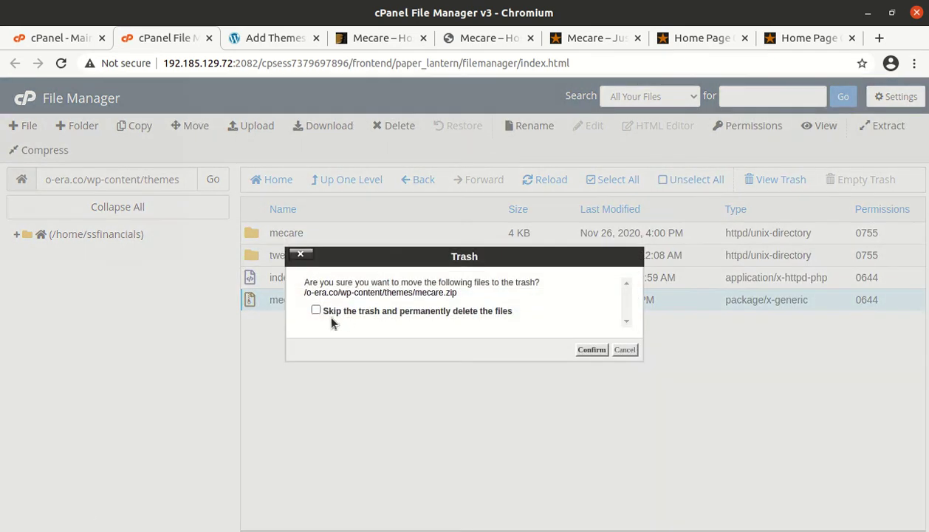
pyautogui.click(600, 349)
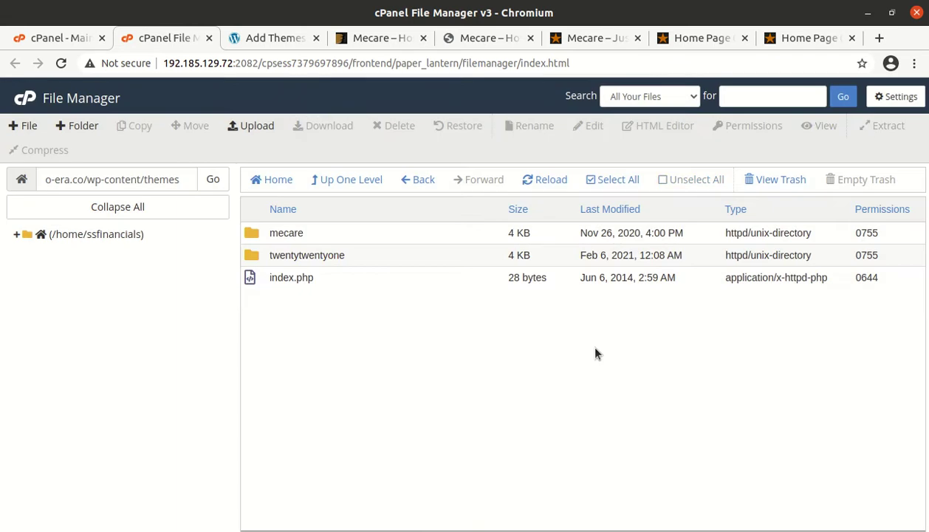
# - Go to the WordPress site's installed themes, view the Mecare theme's details and activate it
pyautogui.click(255, 38)
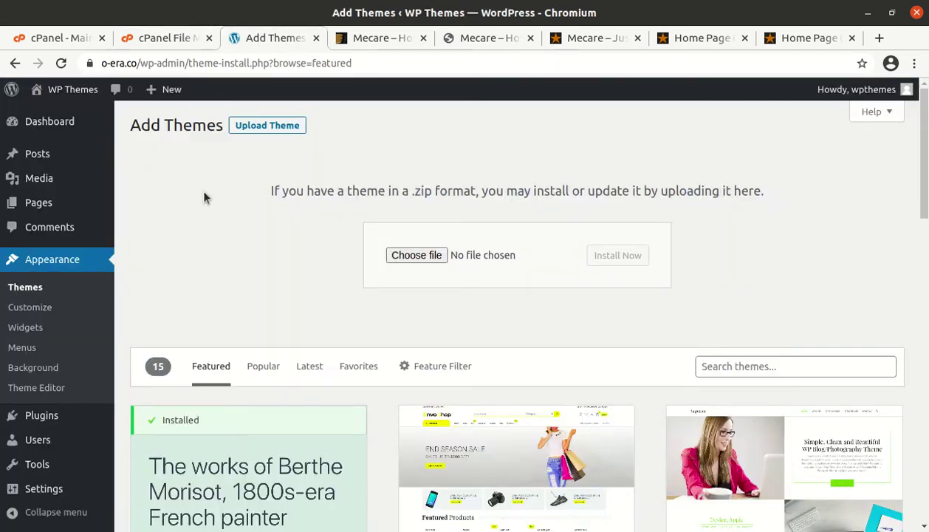
pyautogui.click(23, 296)
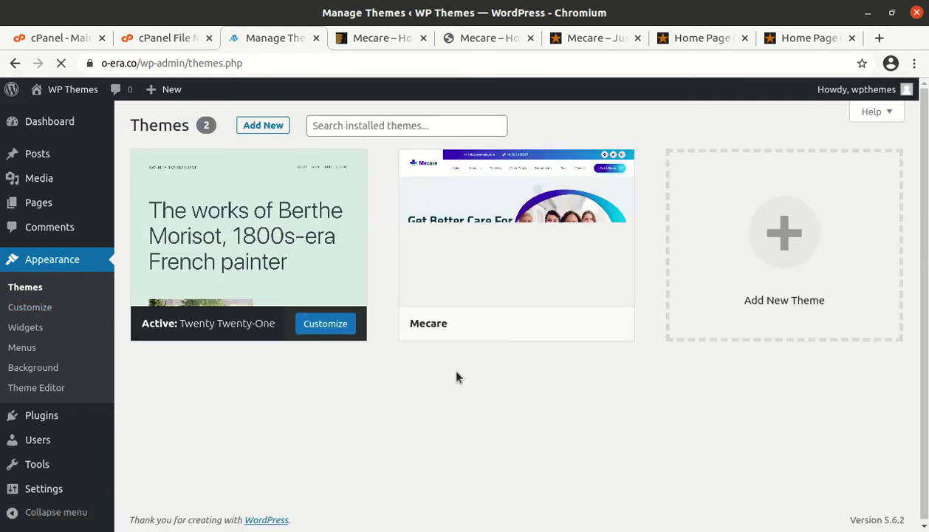
pyautogui.click(494, 255)
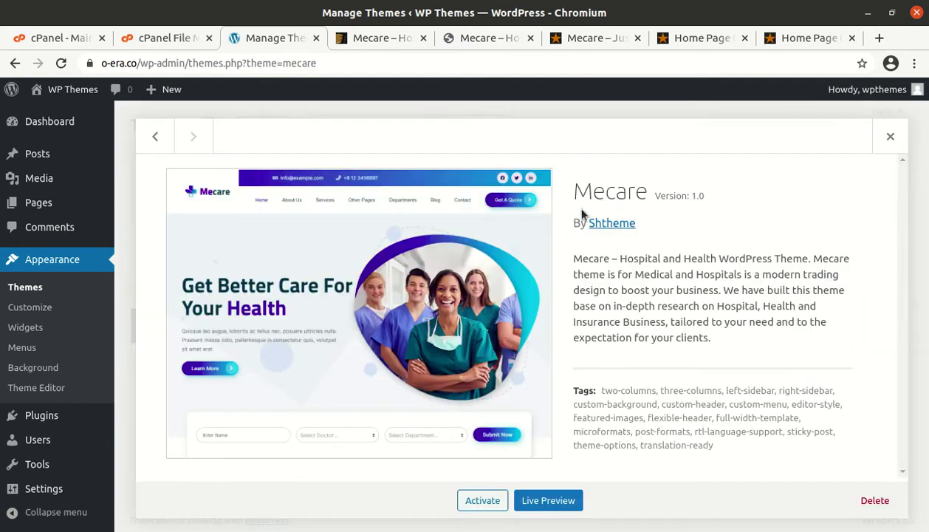
pyautogui.moveTo(572, 191); pyautogui.dragTo(702, 196)
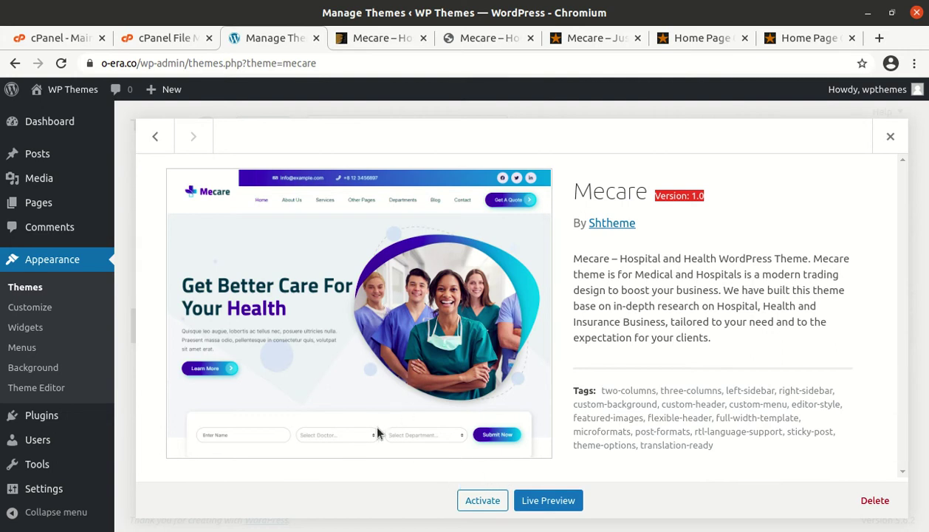
pyautogui.click(482, 506)
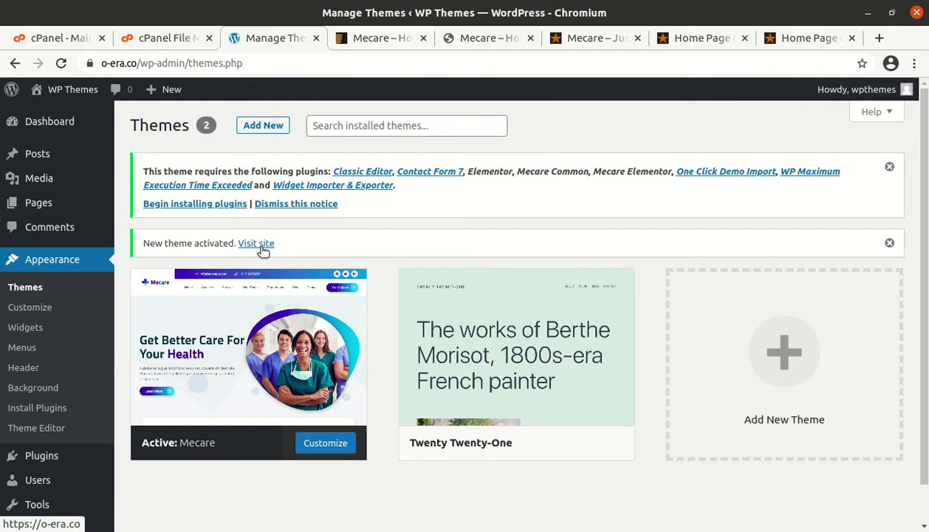
# - Begin installing the Mecare theme's required plugins by opening their installation page, and review the listed plugins
pyautogui.click(195, 206)
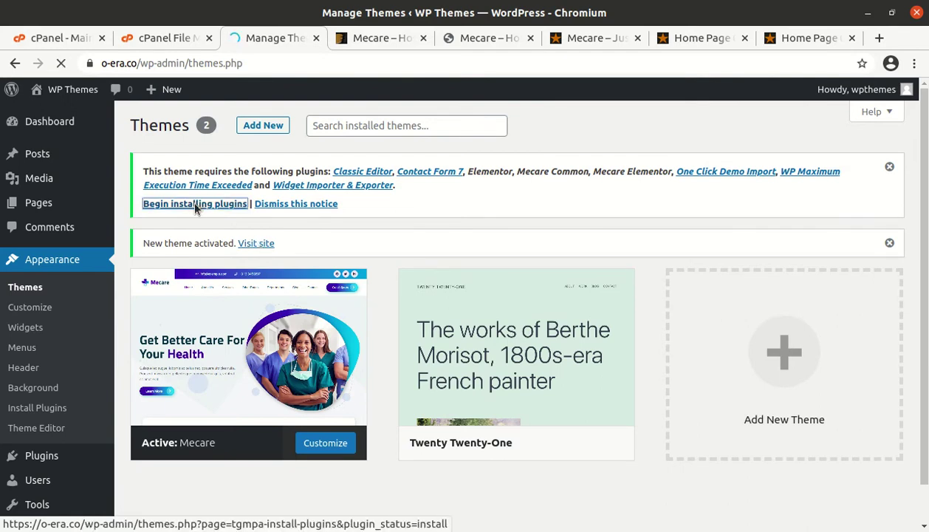
pyautogui.scroll(-2, 275, 263)
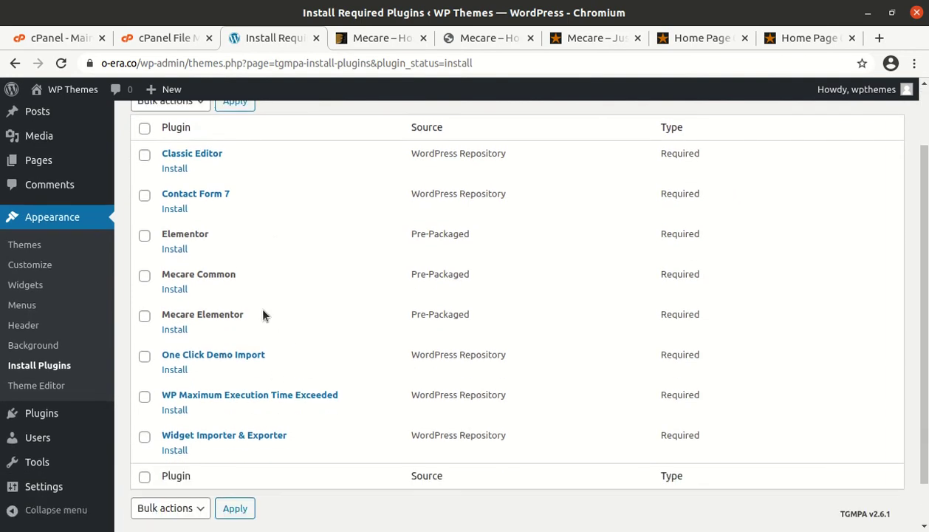
pyautogui.moveTo(213, 235); pyautogui.dragTo(158, 233)
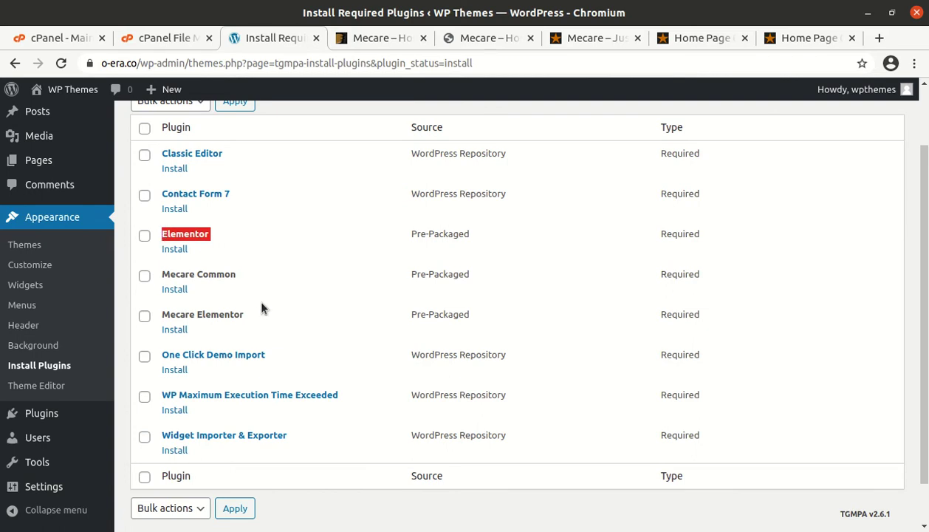
pyautogui.scroll(1, 251, 295)
pyautogui.moveTo(227, 192); pyautogui.dragTo(159, 188)
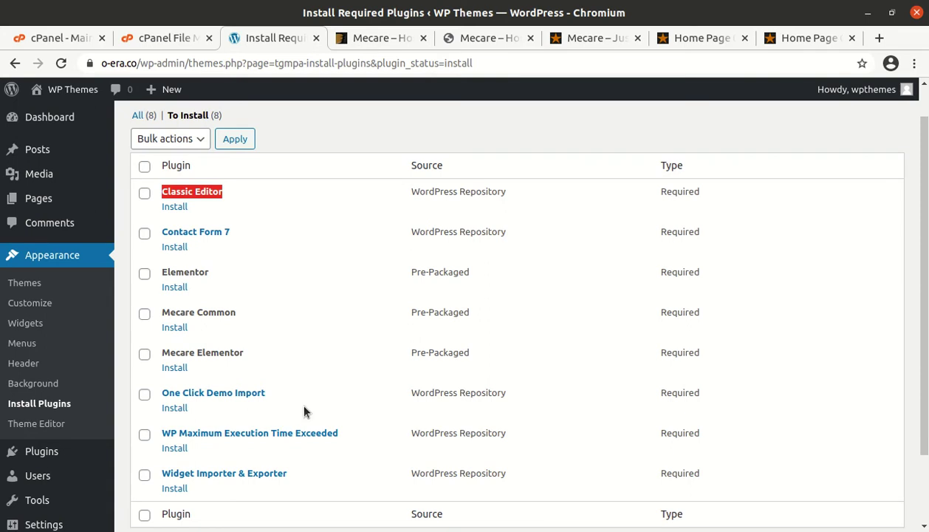
pyautogui.scroll(-1, 321, 412)
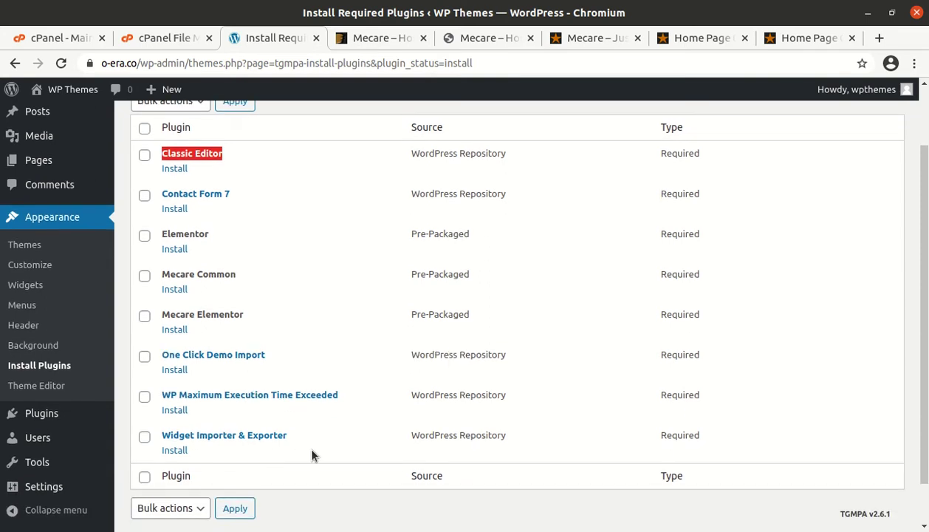
pyautogui.scroll(2, 312, 452)
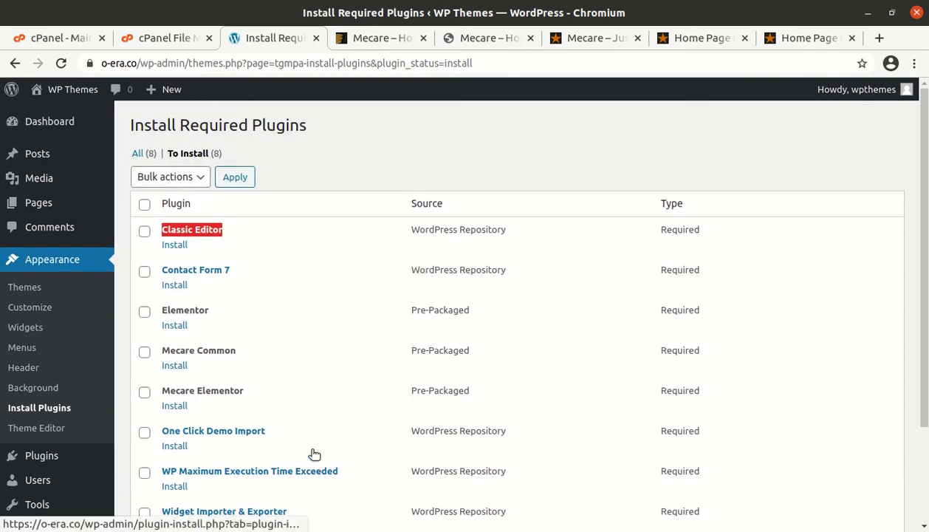
# - Try to apply the Install bulk action to the required plugins list without selecting any plugins
pyautogui.click(198, 175)
pyautogui.click(174, 198)
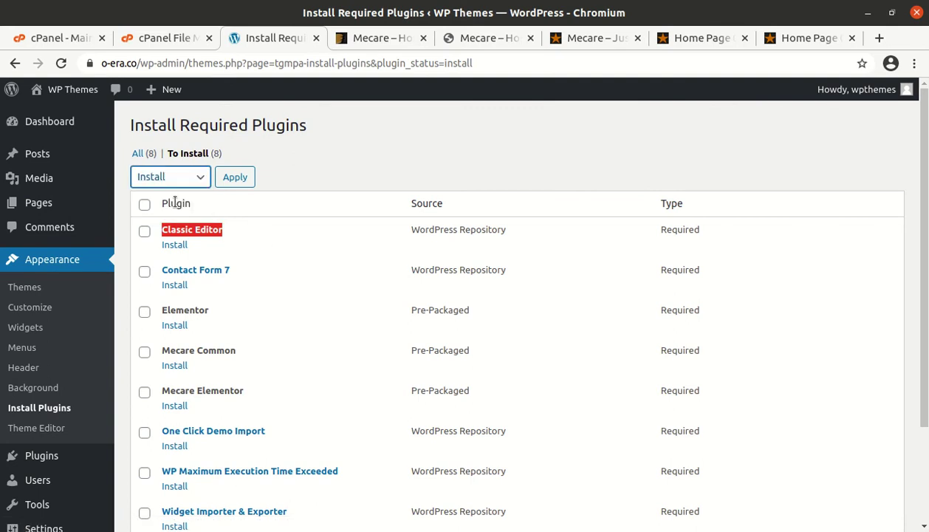
pyautogui.click(235, 179)
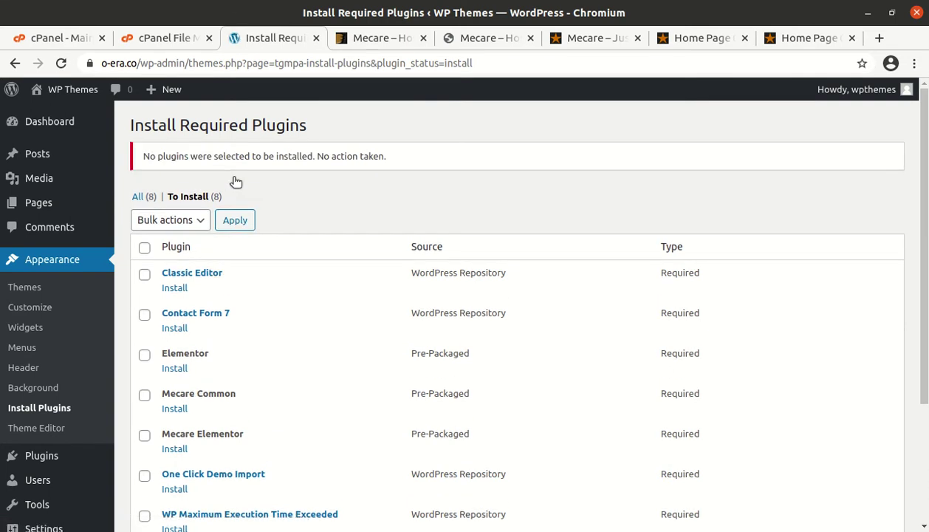
# - Bulk-install all eight required plugins, from Classic Editor to Widget Importer & Exporter, and review the installation log
pyautogui.click(145, 248)
pyautogui.click(194, 221)
pyautogui.click(178, 249)
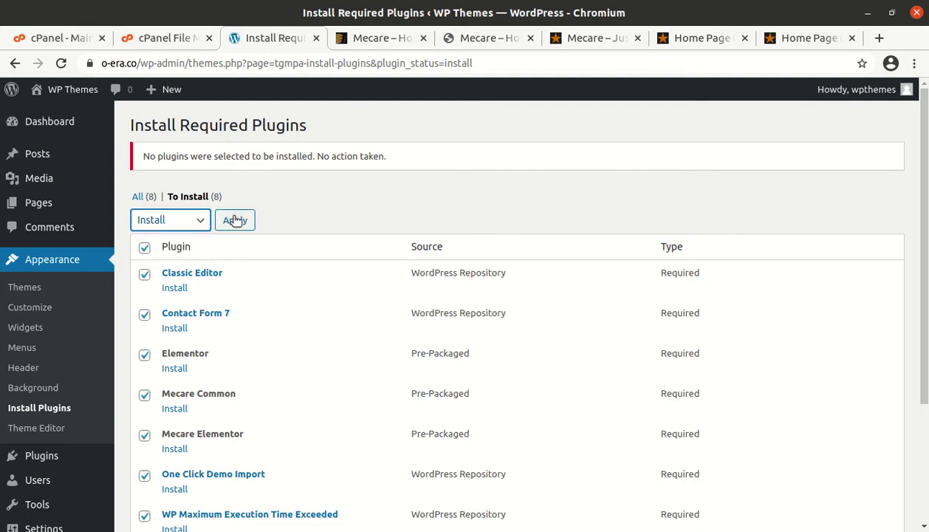
pyautogui.click(235, 220)
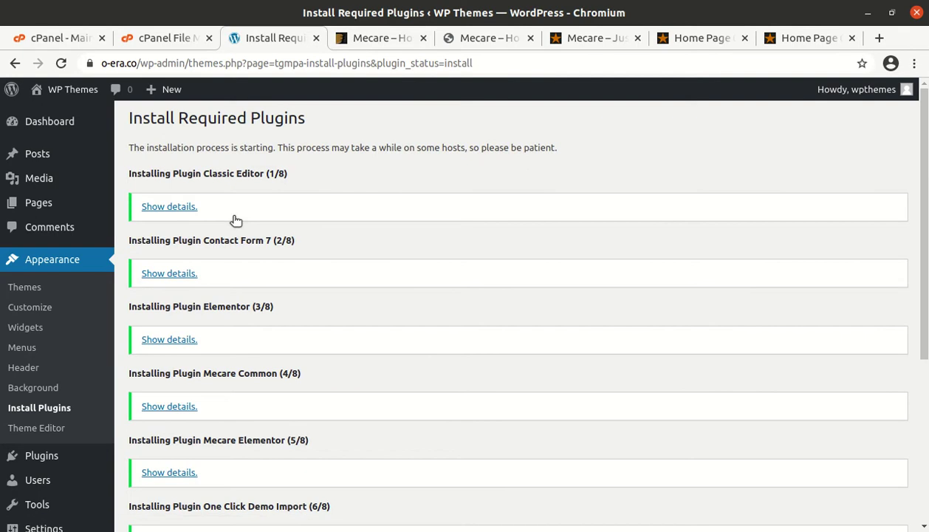
pyautogui.scroll(-5, 233, 281)
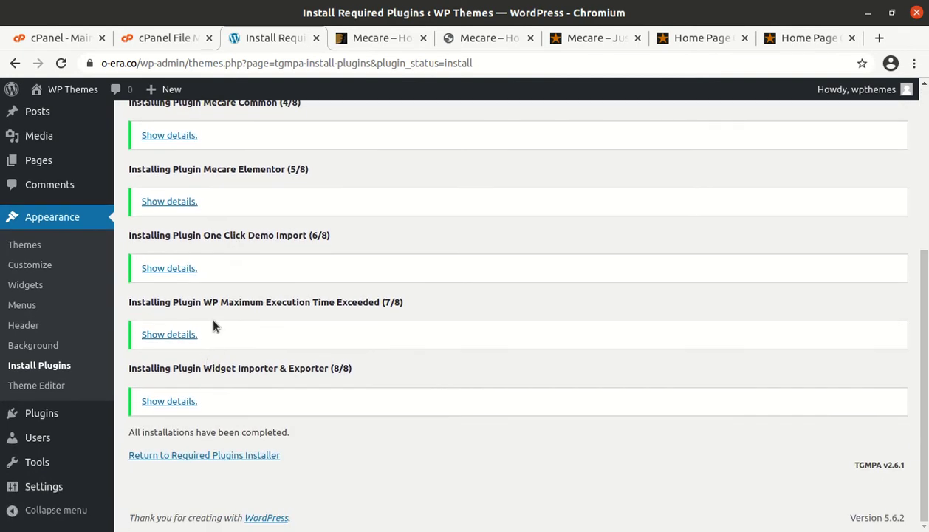
pyautogui.scroll(3, 213, 325)
pyautogui.scroll(-3, 214, 326)
# - Return to the Required Plugins Installer and bulk-activate all eight installed plugins
pyautogui.click(171, 457)
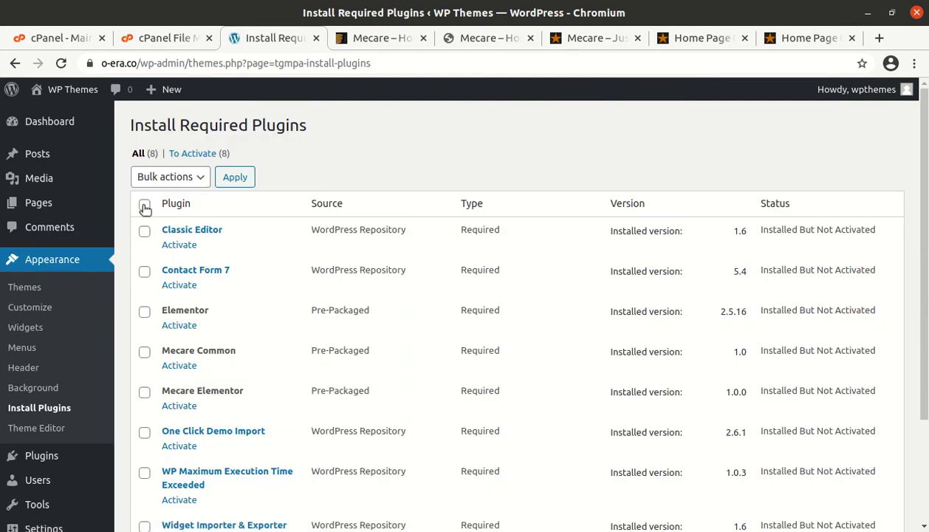
pyautogui.click(145, 205)
pyautogui.click(169, 177)
pyautogui.click(176, 231)
pyautogui.click(216, 177)
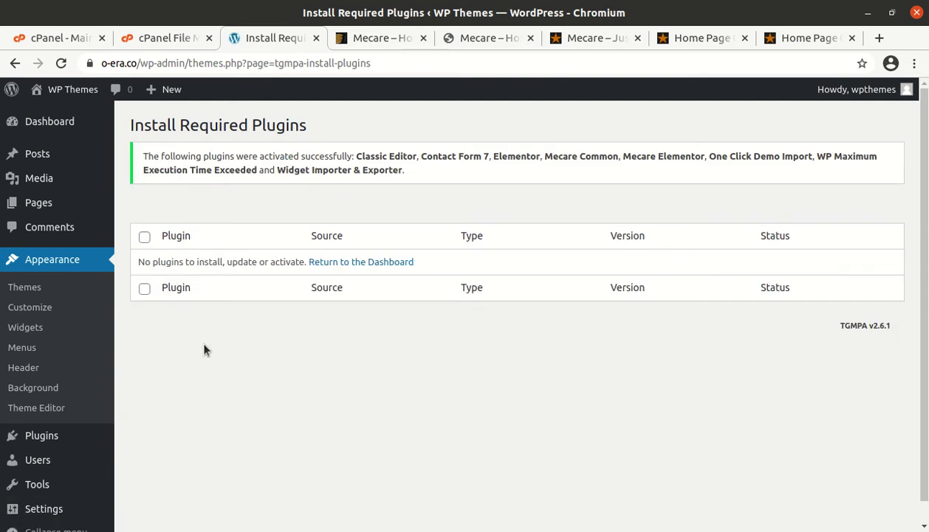
# - Dismiss the Elementor Getting Started screen, go to the WordPress dashboard and look over its widgets
pyautogui.click(71, 124)
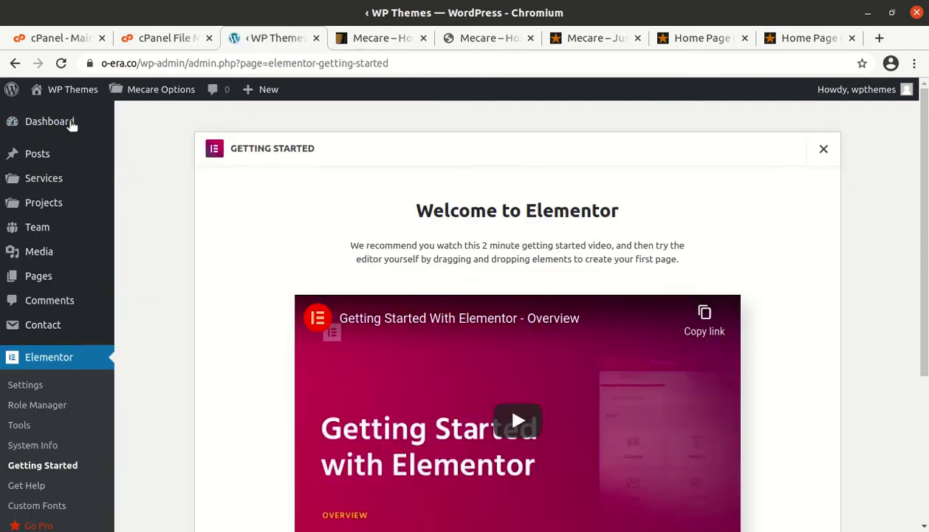
pyautogui.click(822, 152)
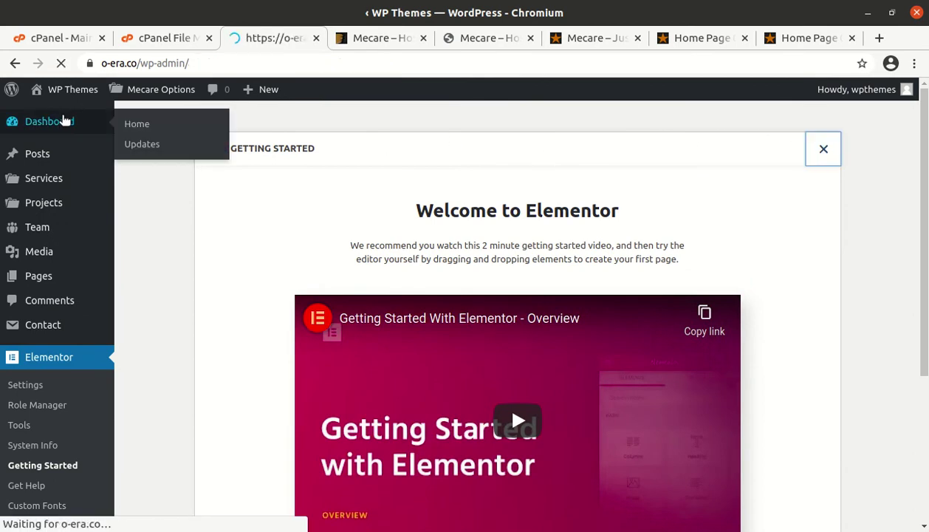
pyautogui.scroll(-5, 234, 249)
pyautogui.scroll(3, 234, 249)
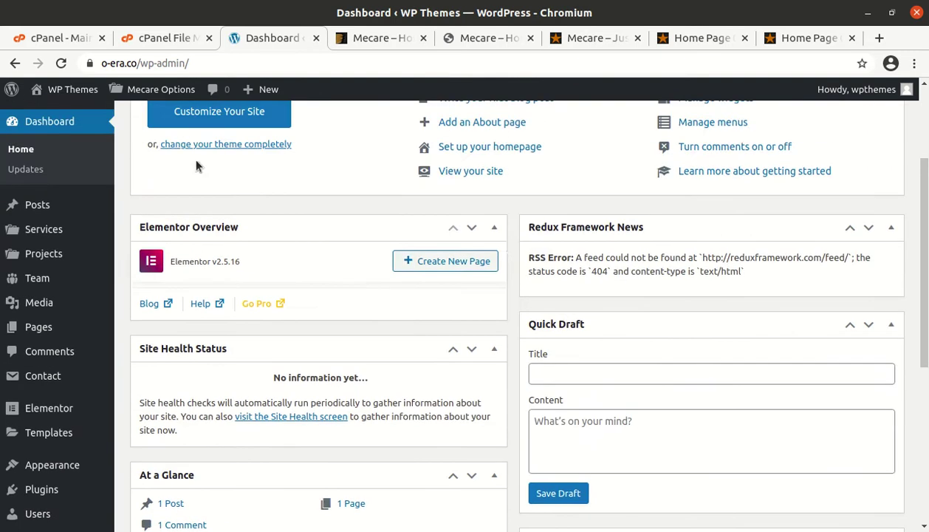
# - Open the o-era.co front page in a new tab and examine its header, News Feeds banner and footer under the Mecare theme
pyautogui.moveTo(72, 89)
pyautogui.middleClick(57, 114)
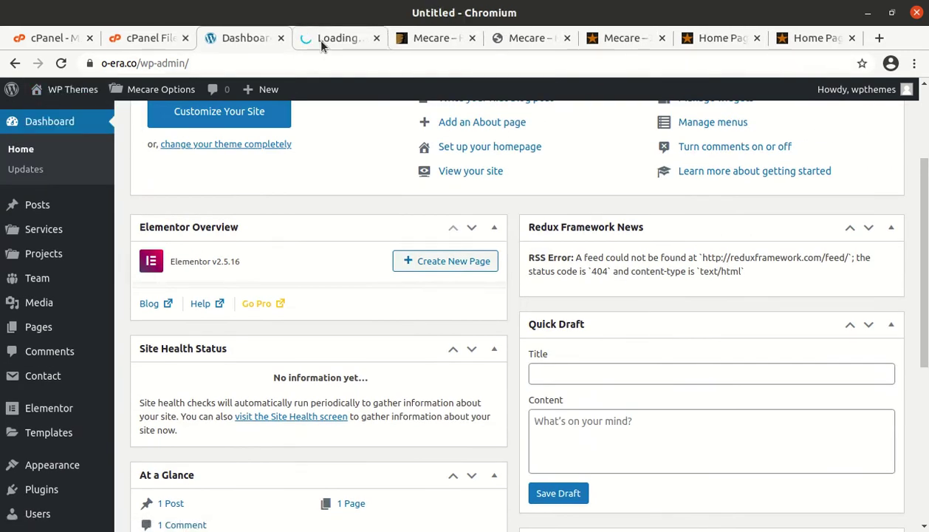
pyautogui.click(320, 44)
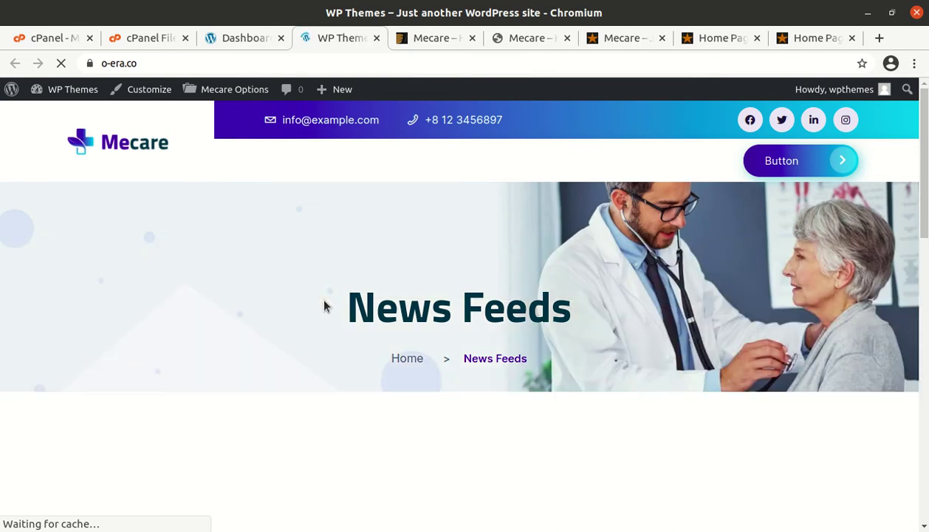
pyautogui.scroll(-3, 325, 307)
pyautogui.scroll(-2, 325, 307)
pyautogui.scroll(5, 324, 305)
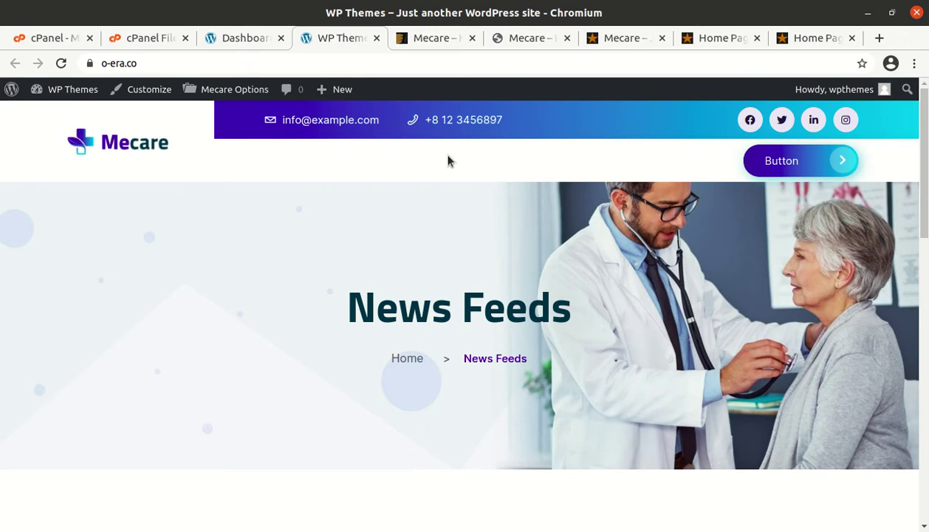
pyautogui.scroll(-5, 580, 258)
pyautogui.scroll(-2, 580, 259)
pyautogui.scroll(3, 580, 258)
pyautogui.scroll(-5, 580, 260)
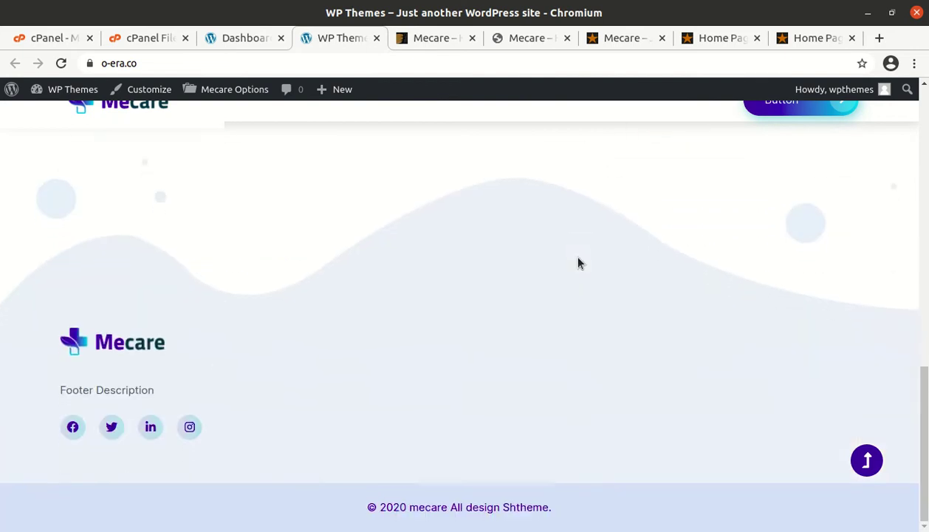
pyautogui.scroll(10, 322, 318)
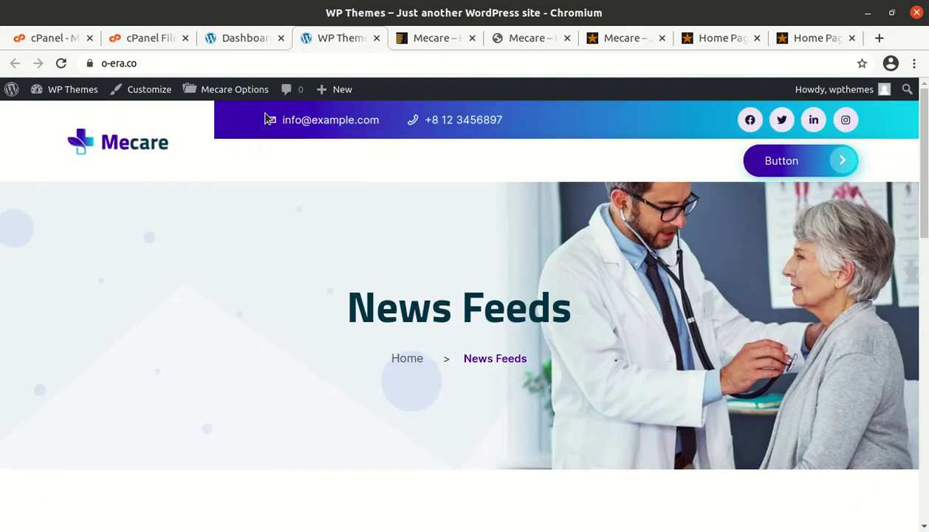
# - Go back to the WordPress dashboard and from there to the shtheme.org Mecare demo, and view its home page content
pyautogui.click(238, 37)
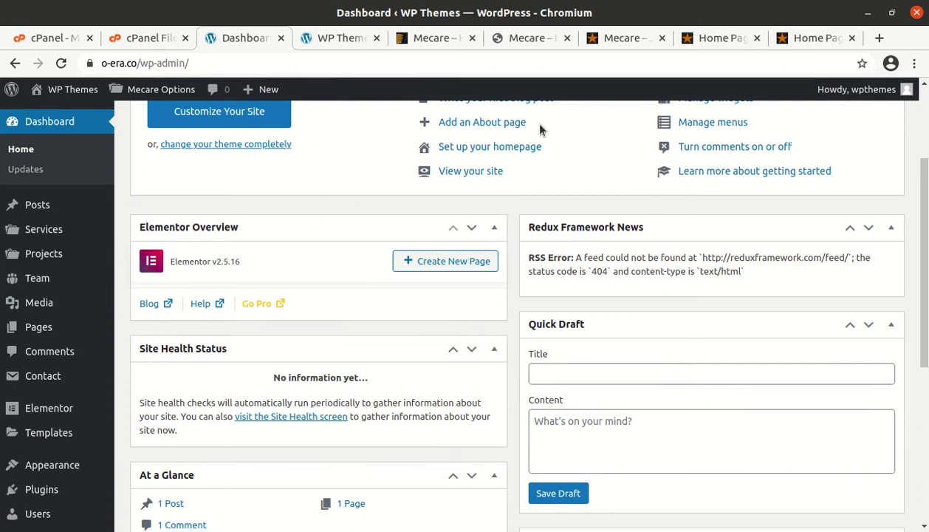
pyautogui.click(629, 38)
pyautogui.scroll(5, 536, 249)
pyautogui.scroll(15, 547, 244)
pyautogui.moveTo(916, 297); pyautogui.dragTo(920, 148)
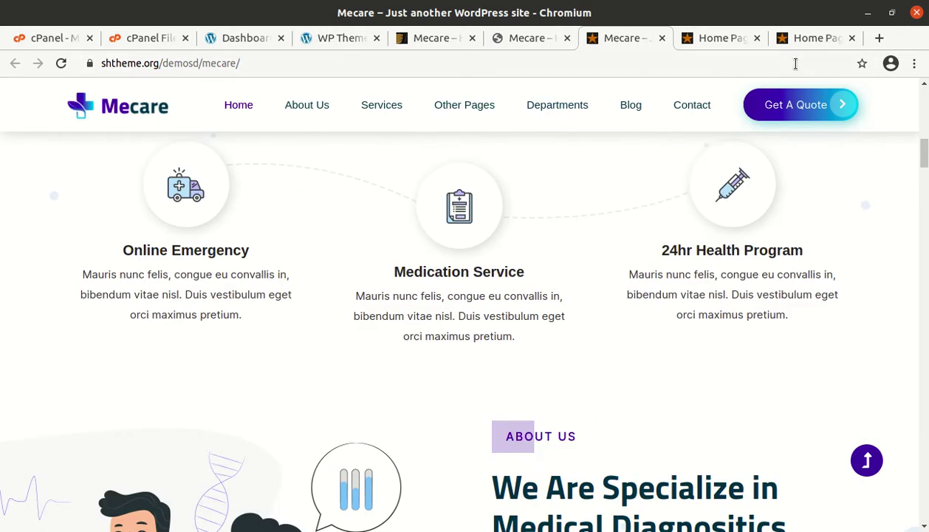
# - Look through the other two Mecare demo home pages, including Home Page 03, and return to the o-era.co front page
pyautogui.click(732, 49)
pyautogui.click(789, 39)
pyautogui.moveTo(632, 172)
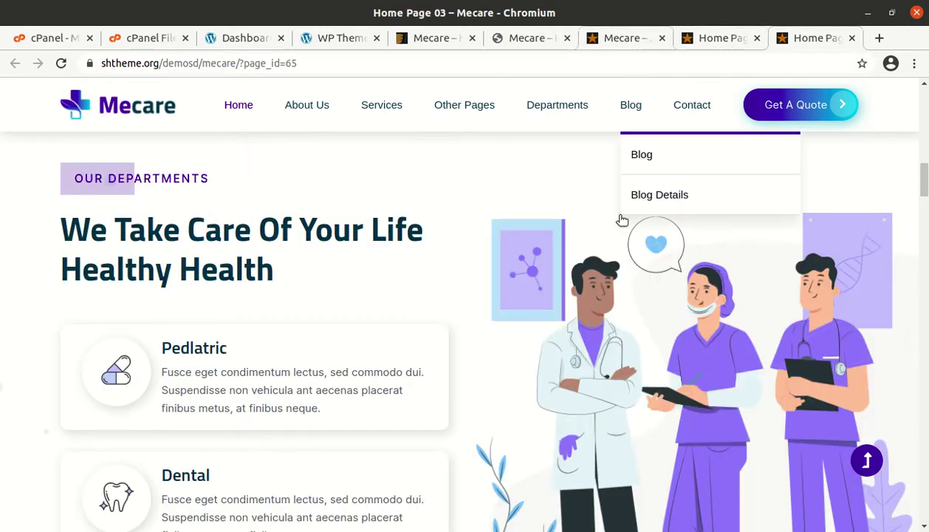
pyautogui.scroll(4, 632, 172)
pyautogui.click(336, 40)
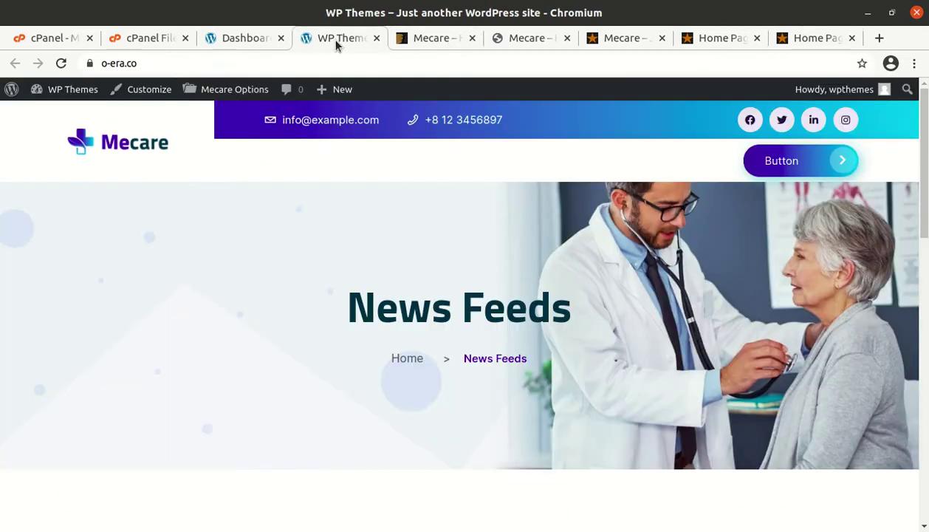
# - From the WordPress dashboard, open the theme's demo data importer, import the Mecare Home 1 demo and read the completion notice
pyautogui.click(245, 40)
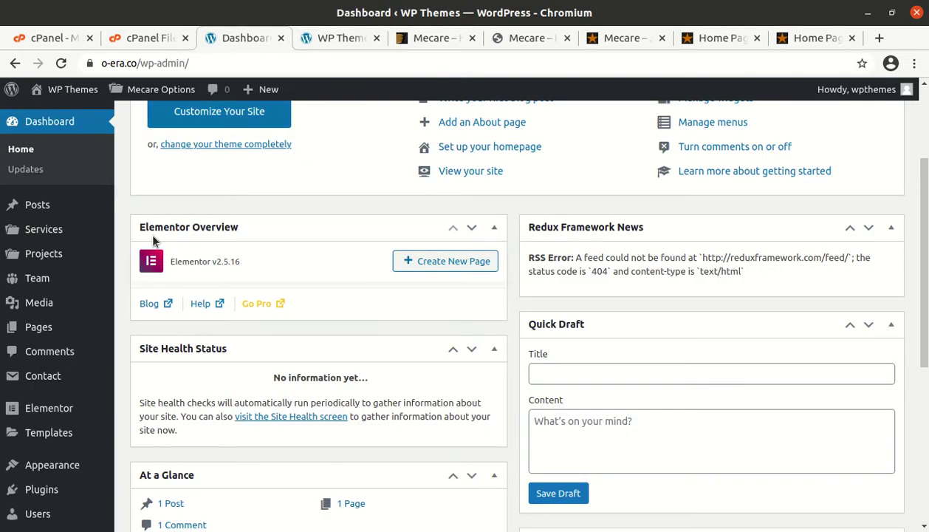
pyautogui.scroll(-5, 82, 375)
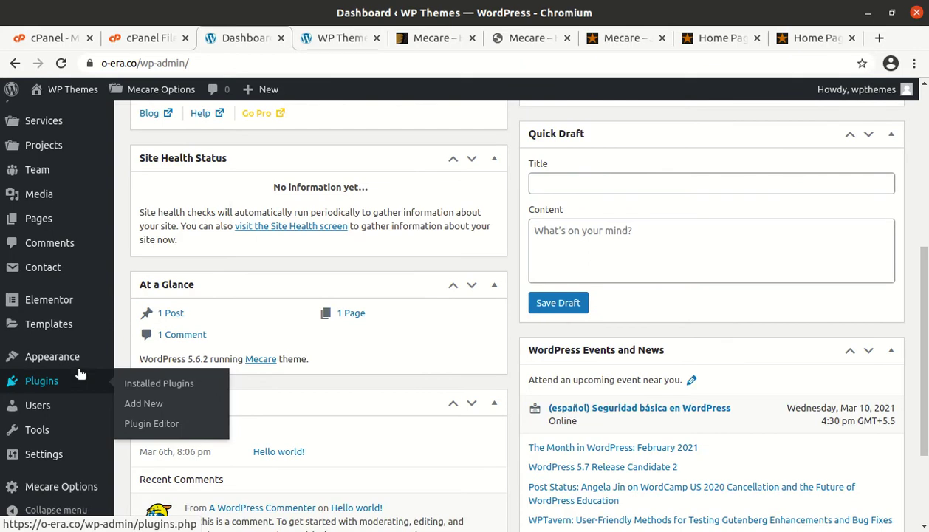
pyautogui.moveTo(68, 365)
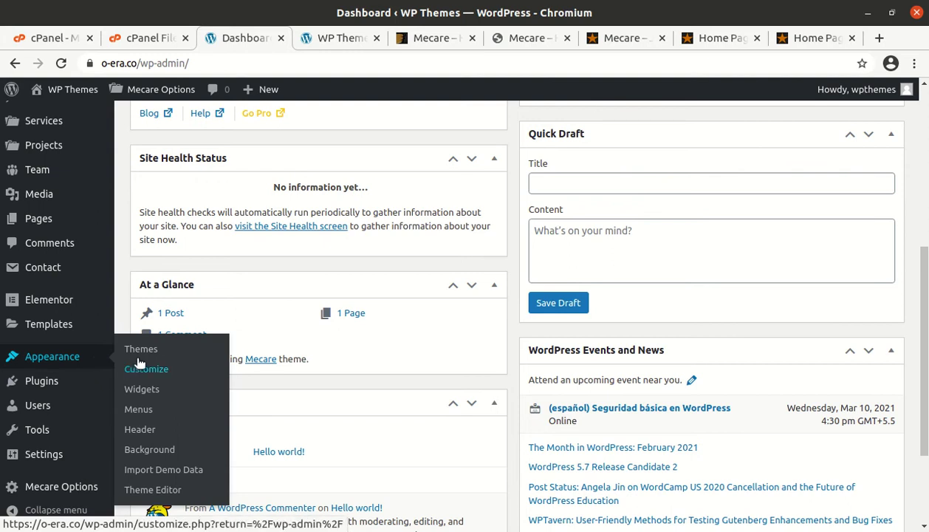
pyautogui.click(150, 473)
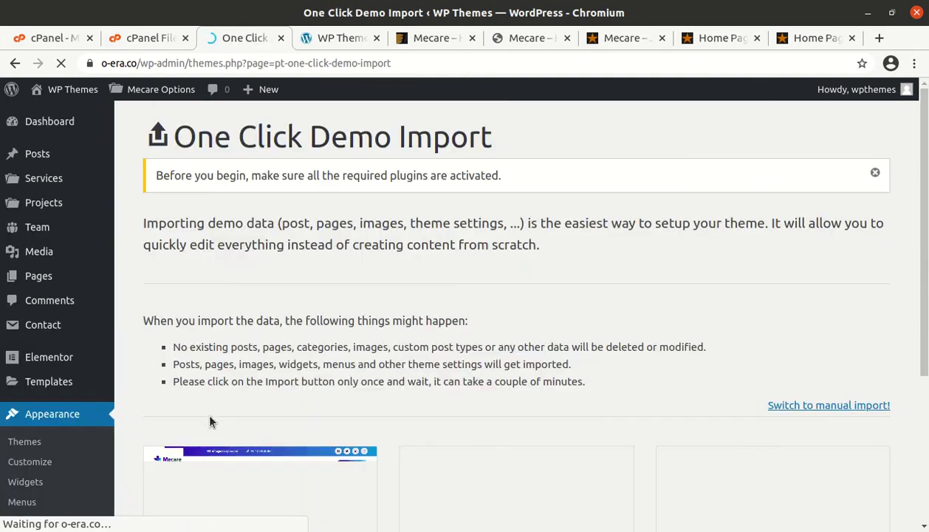
pyautogui.scroll(-4, 259, 322)
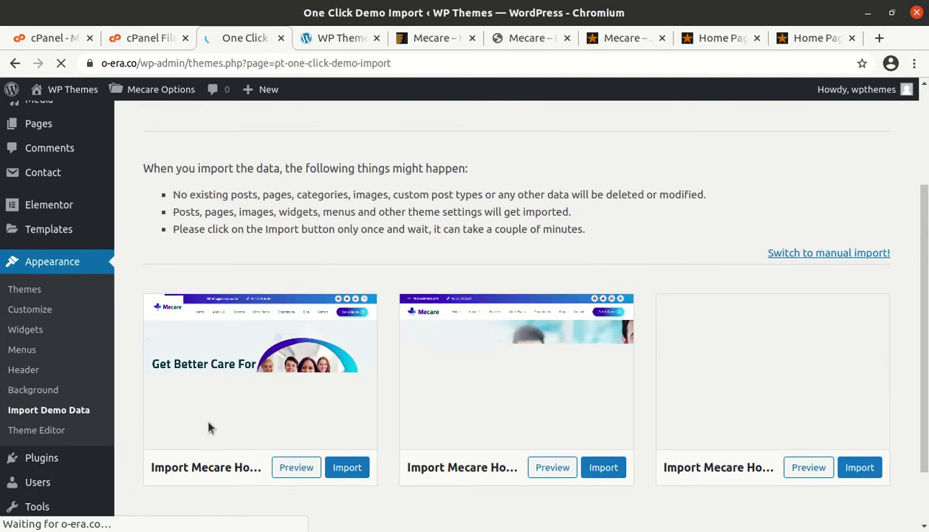
pyautogui.scroll(-2, 772, 392)
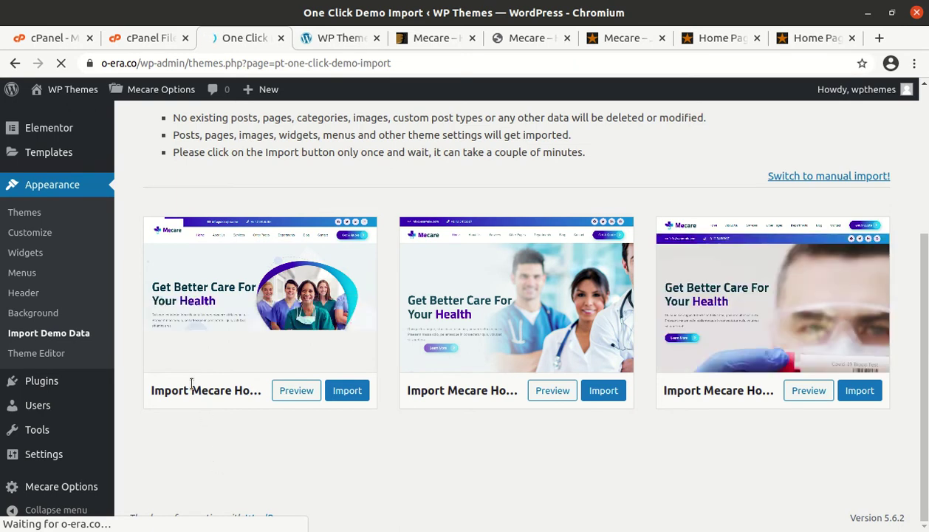
pyautogui.click(347, 390)
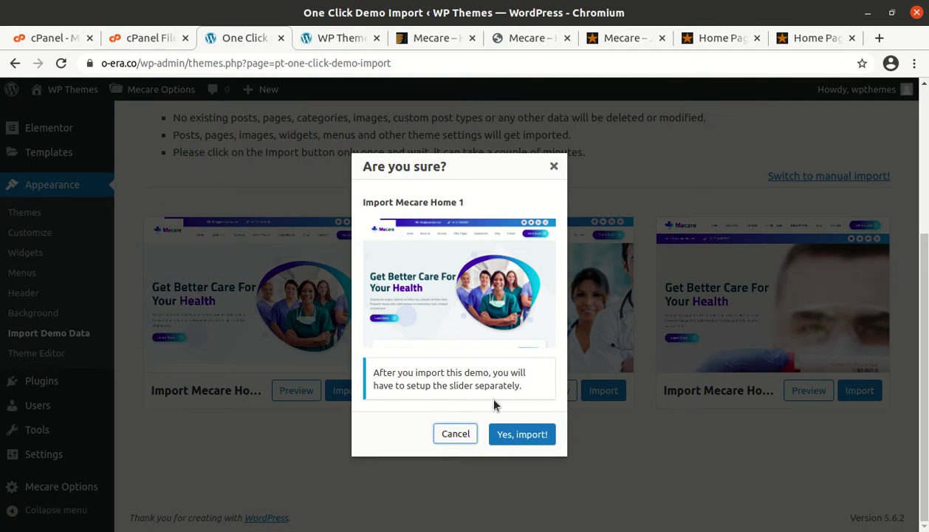
pyautogui.click(514, 437)
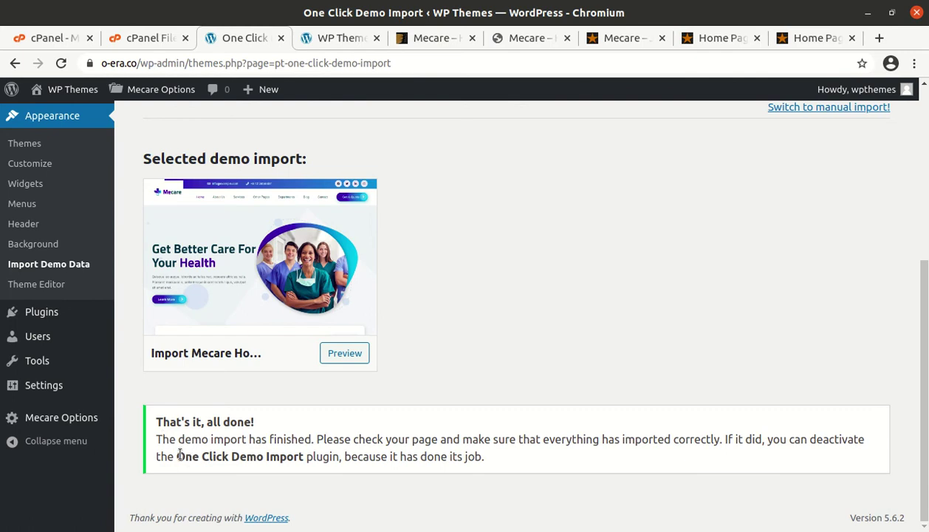
pyautogui.moveTo(176, 456); pyautogui.dragTo(298, 457)
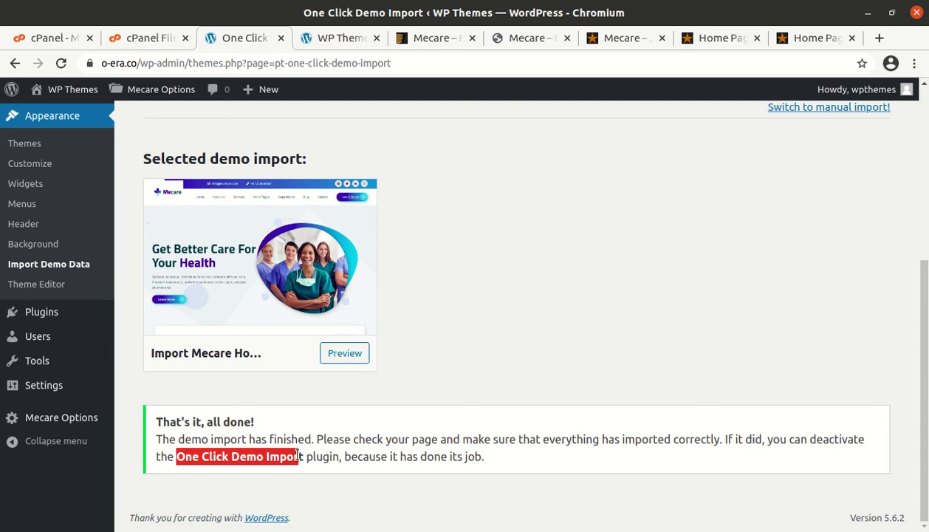
pyautogui.scroll(5, 298, 456)
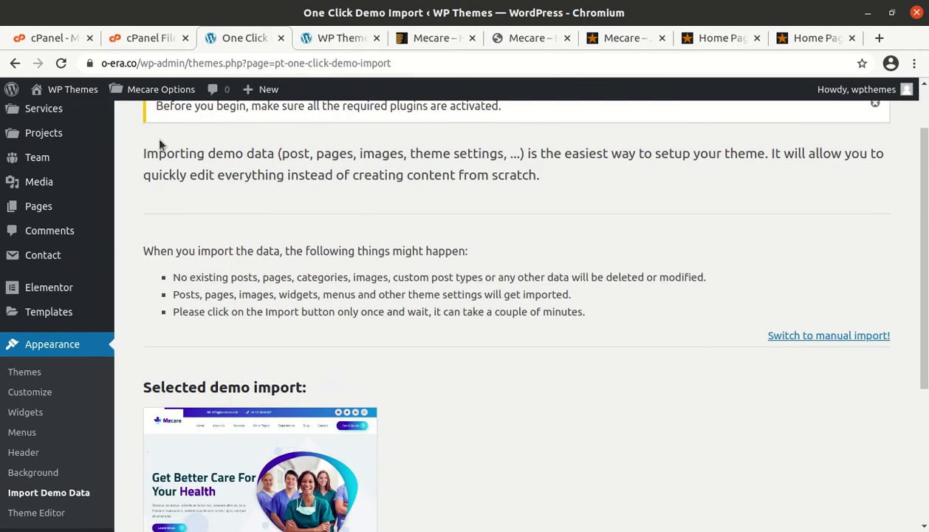
# - Reload the o-era.co front page and examine its imported hero, services, about, departments and team sections
pyautogui.moveTo(74, 95)
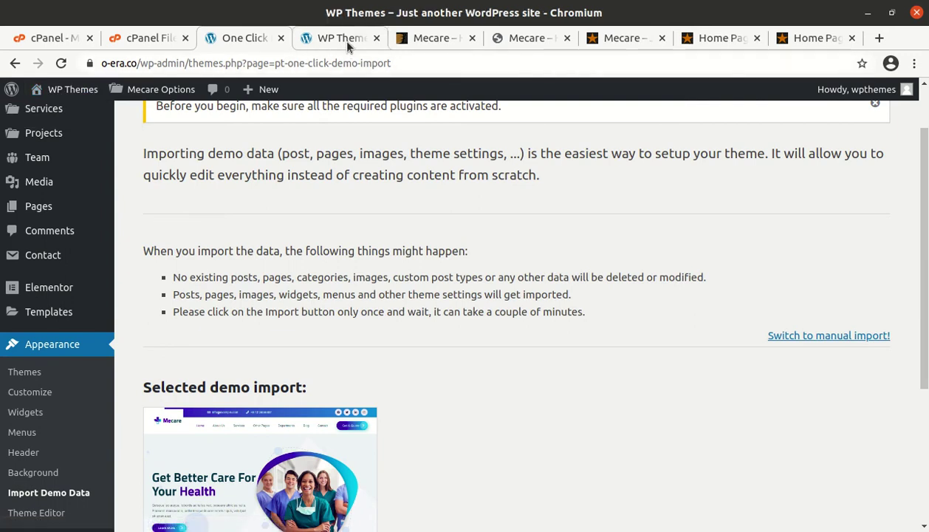
pyautogui.click(341, 38)
pyautogui.click(61, 64)
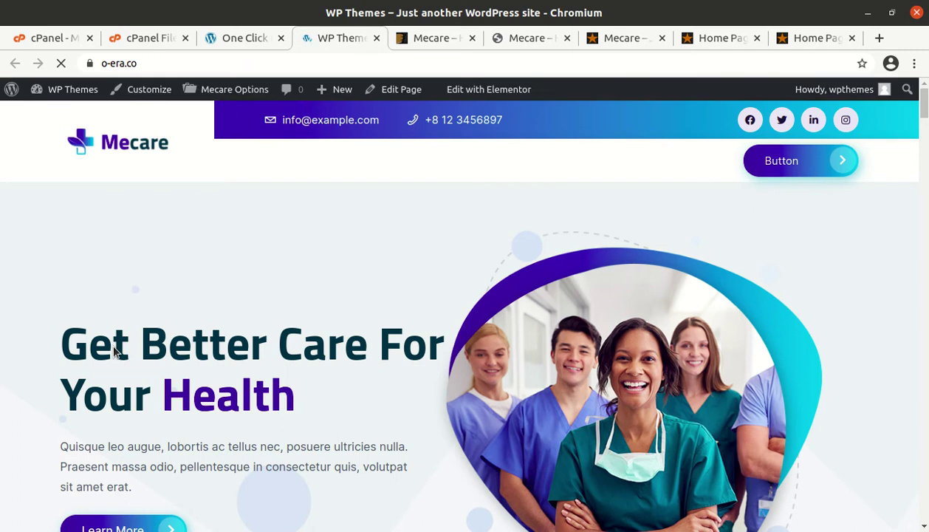
pyautogui.scroll(-5, 183, 352)
pyautogui.scroll(-7, 186, 356)
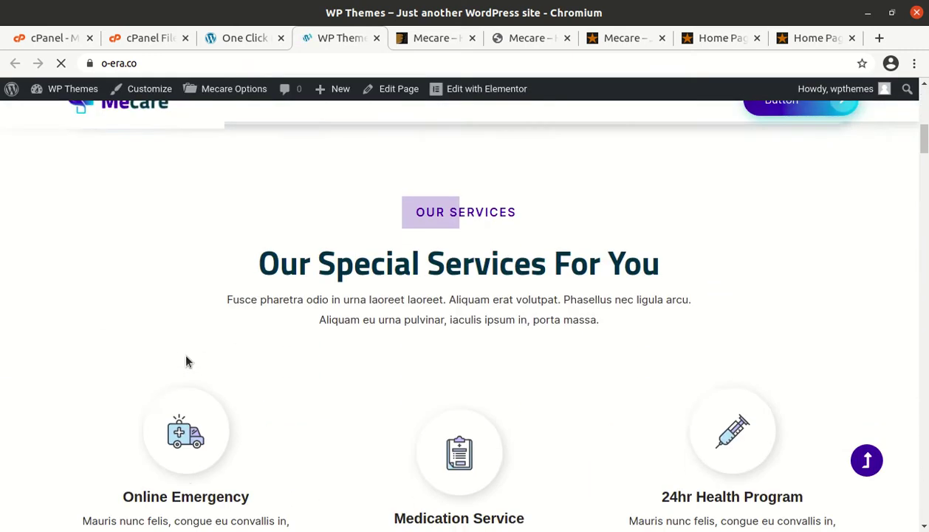
pyautogui.scroll(-4, 186, 361)
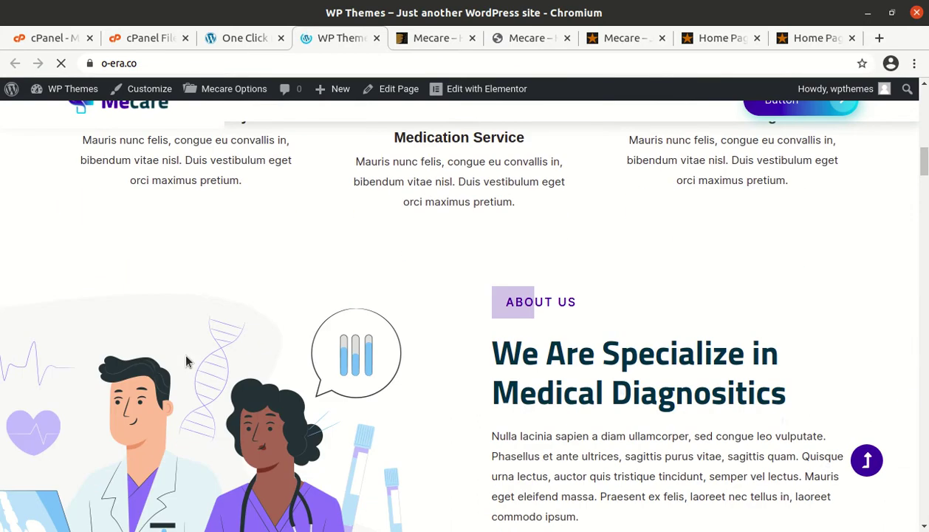
pyautogui.scroll(-6, 186, 361)
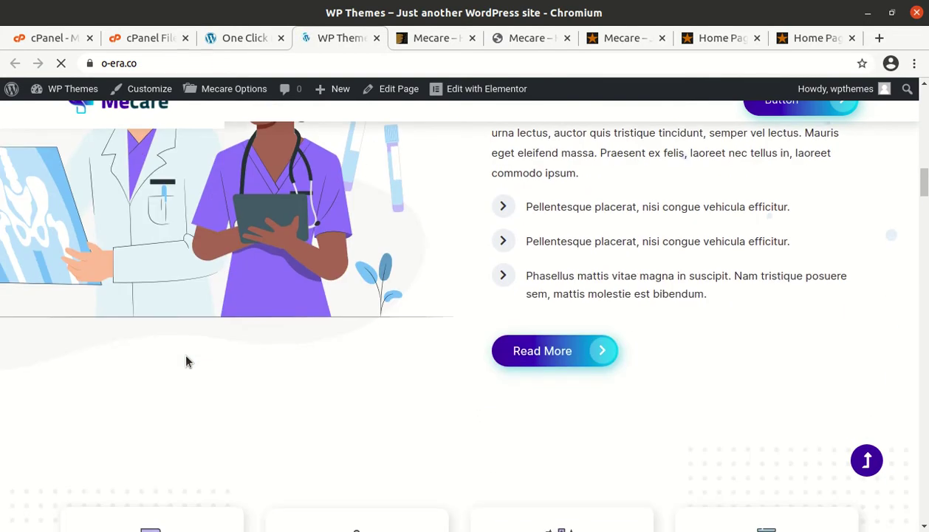
pyautogui.scroll(-7, 187, 360)
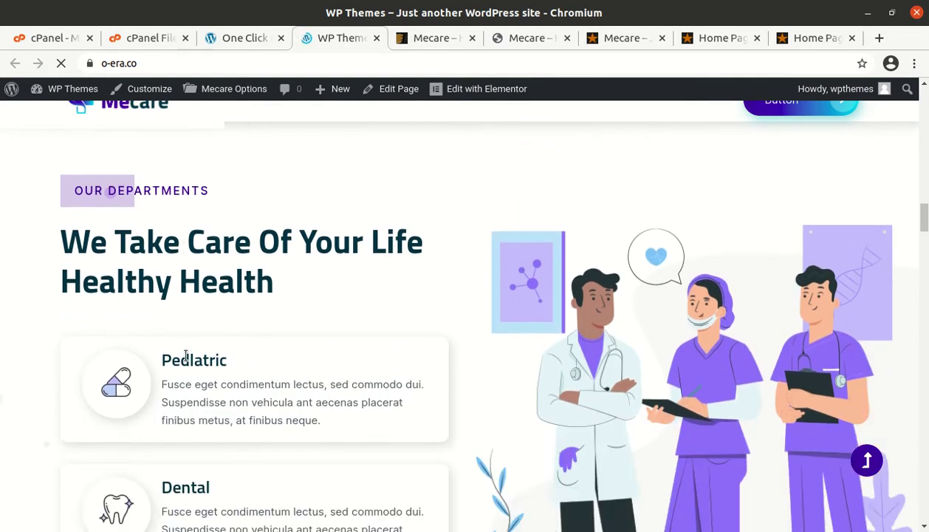
pyautogui.scroll(-5, 185, 356)
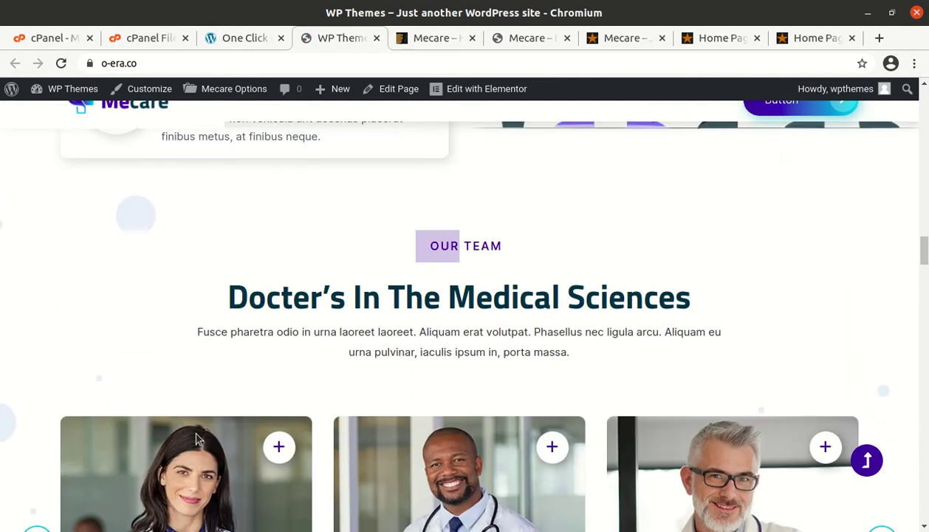
pyautogui.scroll(7, 197, 437)
pyautogui.scroll(18, 197, 437)
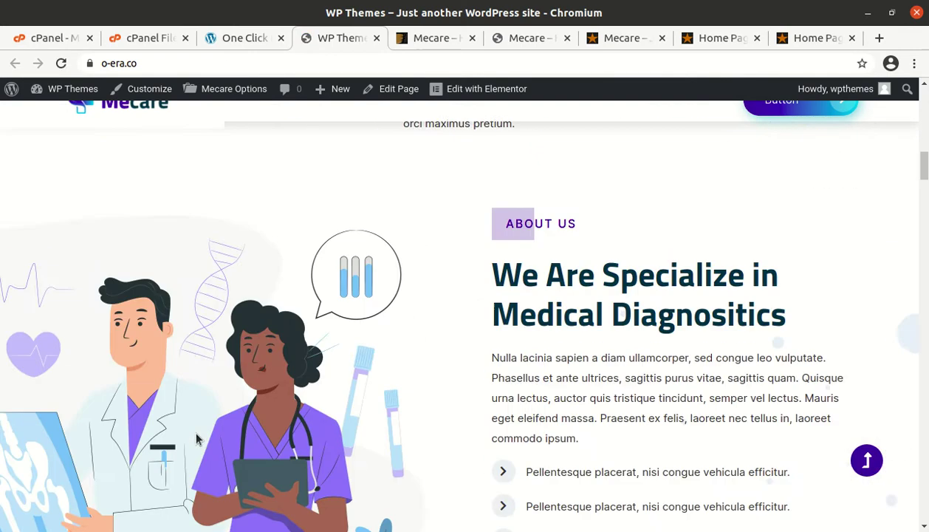
pyautogui.scroll(5, 197, 435)
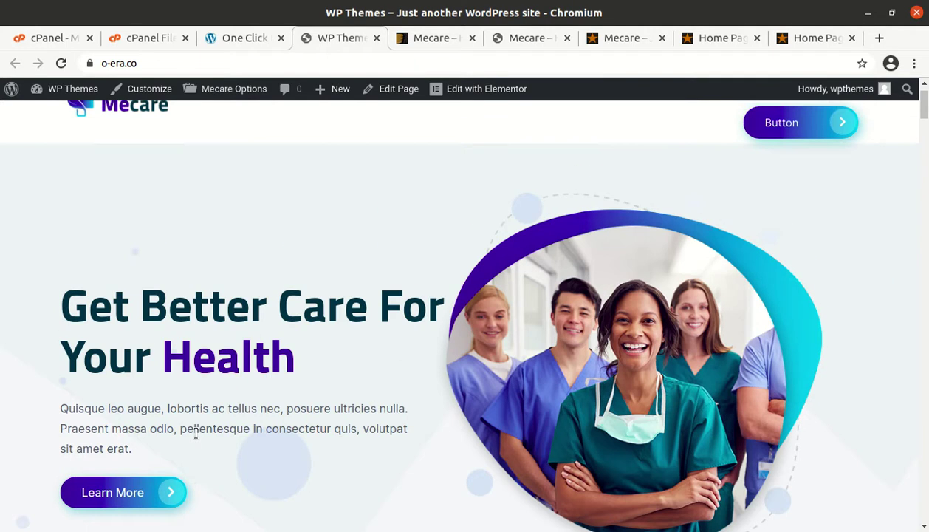
# - Try out the front page's appointment form by choosing One for both the doctor and the department
pyautogui.scroll(-3, 189, 458)
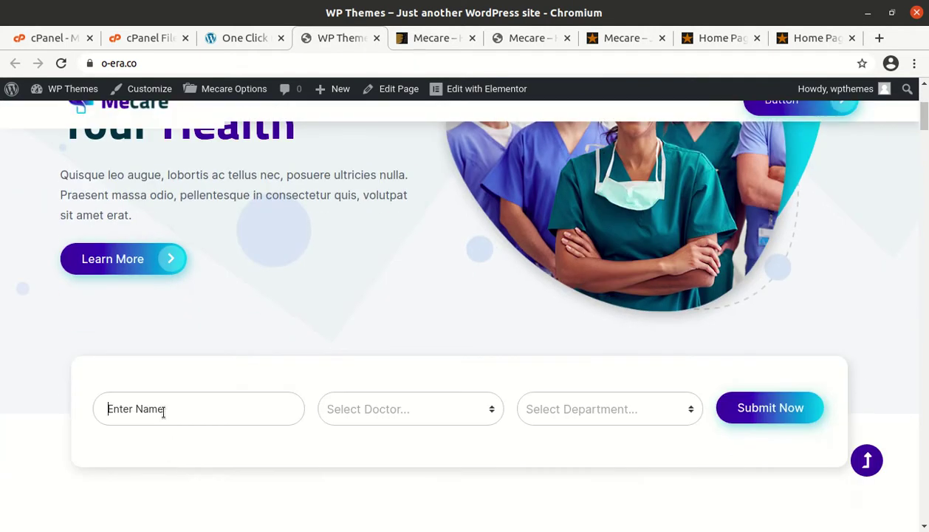
pyautogui.click(411, 416)
pyautogui.click(412, 448)
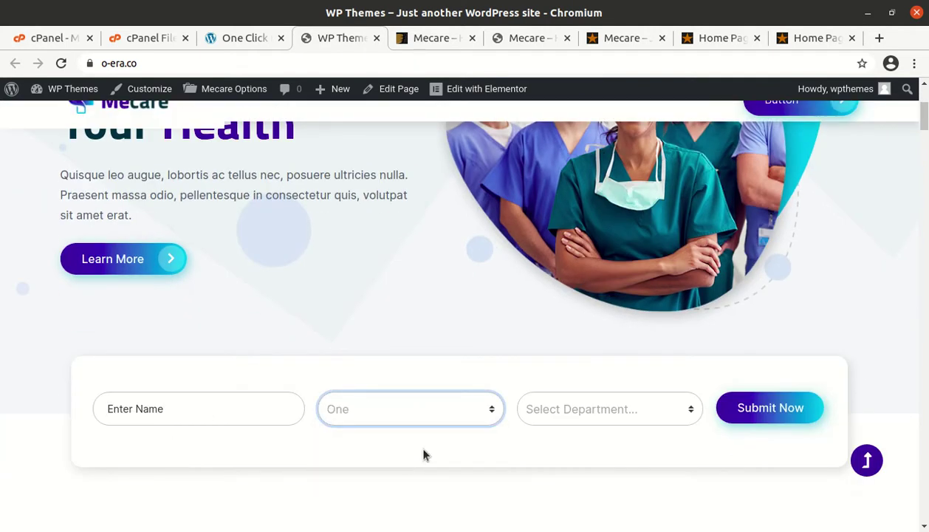
pyautogui.click(566, 413)
pyautogui.click(572, 448)
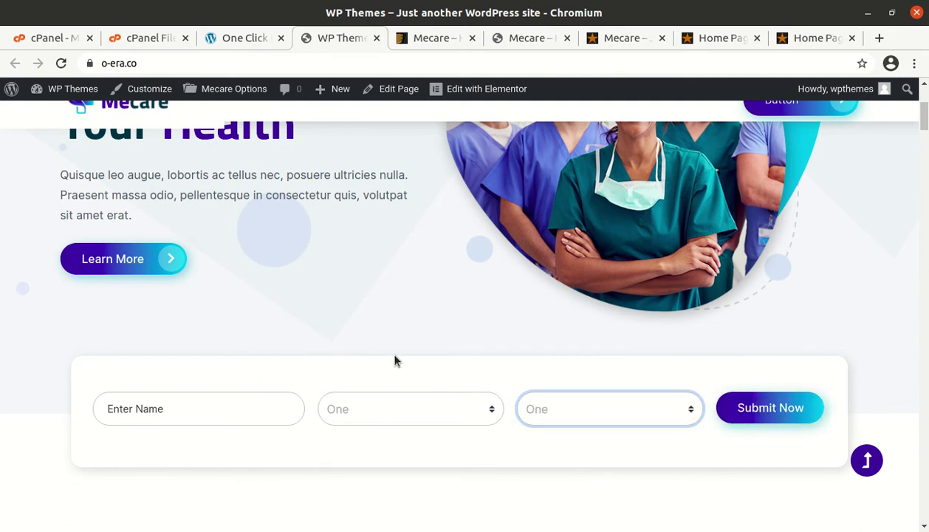
# - Compare the o-era.co header with the shtheme.org Mecare demo's header and navigation menu
pyautogui.scroll(4, 162, 419)
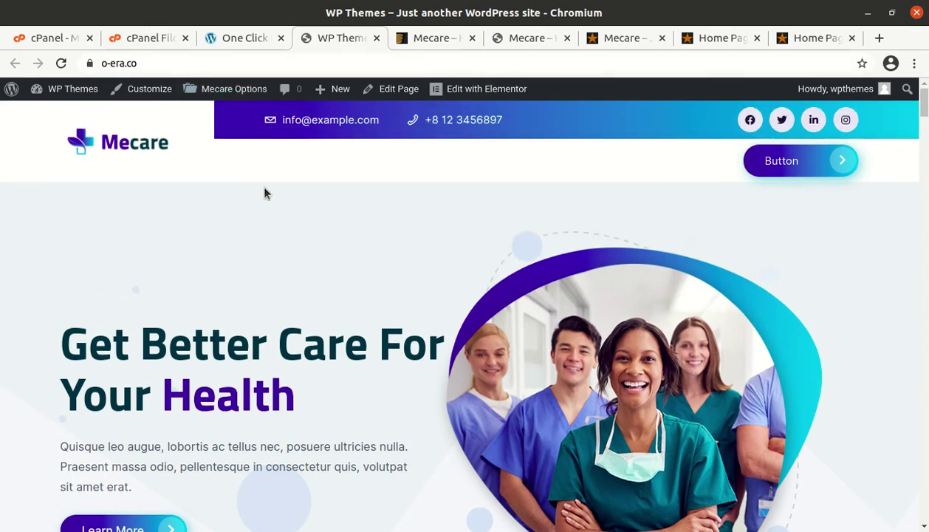
pyautogui.click(608, 40)
pyautogui.scroll(3, 353, 337)
pyautogui.scroll(5, 353, 338)
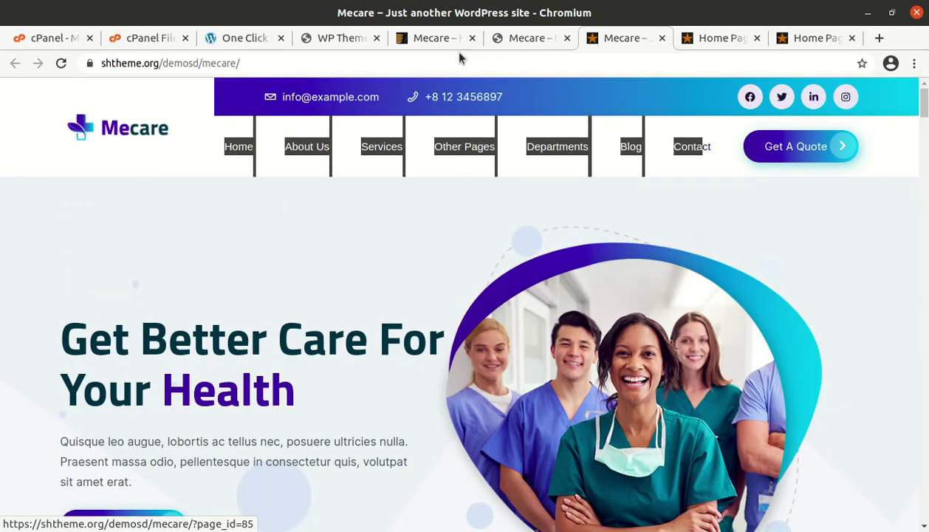
pyautogui.click(352, 38)
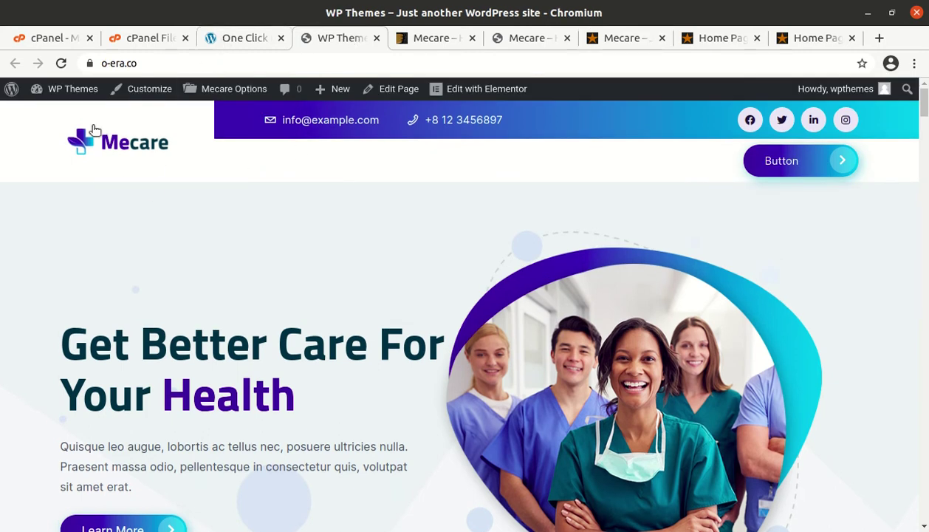
# - Go from the o-era.co front page to the WordPress dashboard and close the One Click Demo Import browser tab
pyautogui.moveTo(71, 90)
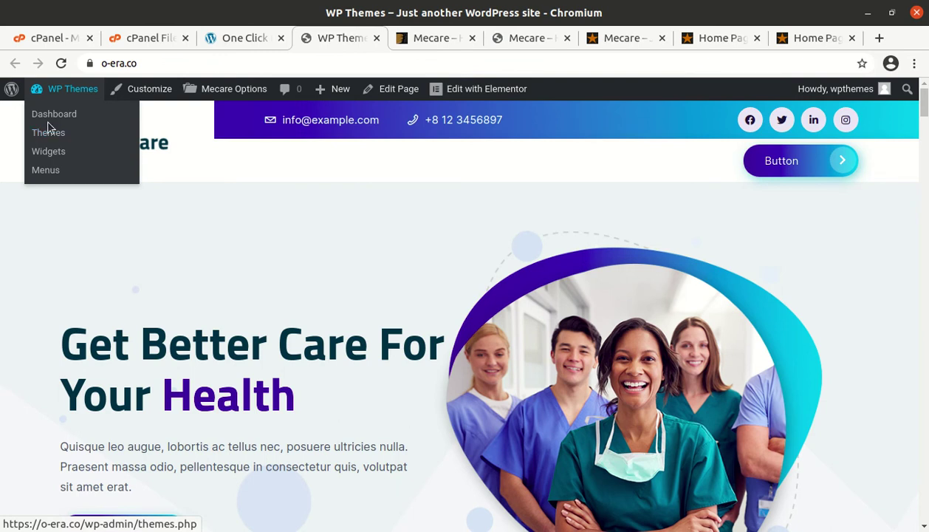
pyautogui.click(46, 125)
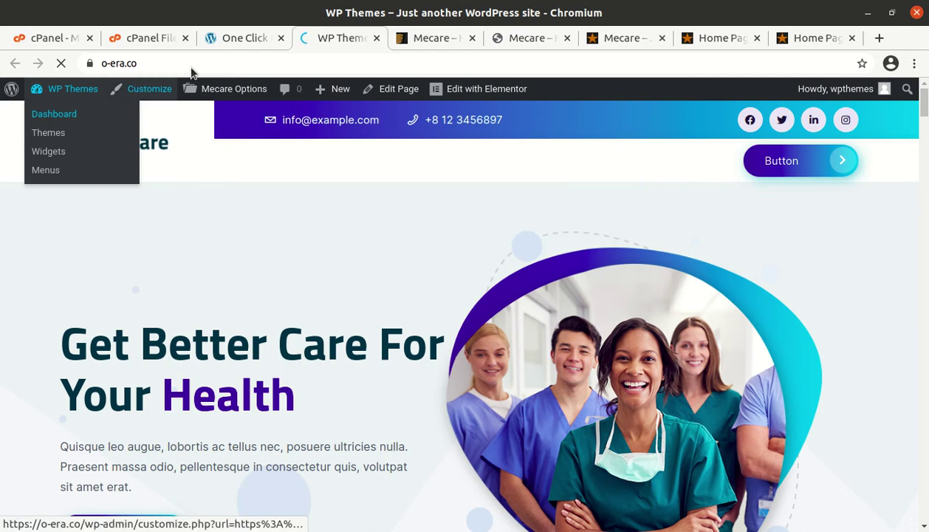
pyautogui.click(238, 38)
pyautogui.click(280, 38)
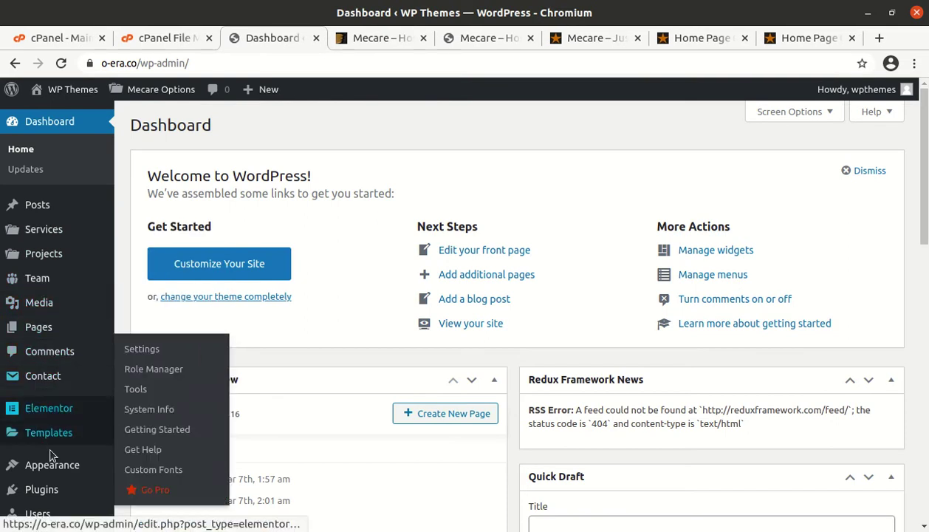
# - Open the site's Menus settings under Appearance and review the item structure of the Primary Menu
pyautogui.moveTo(56, 467)
pyautogui.click(127, 413)
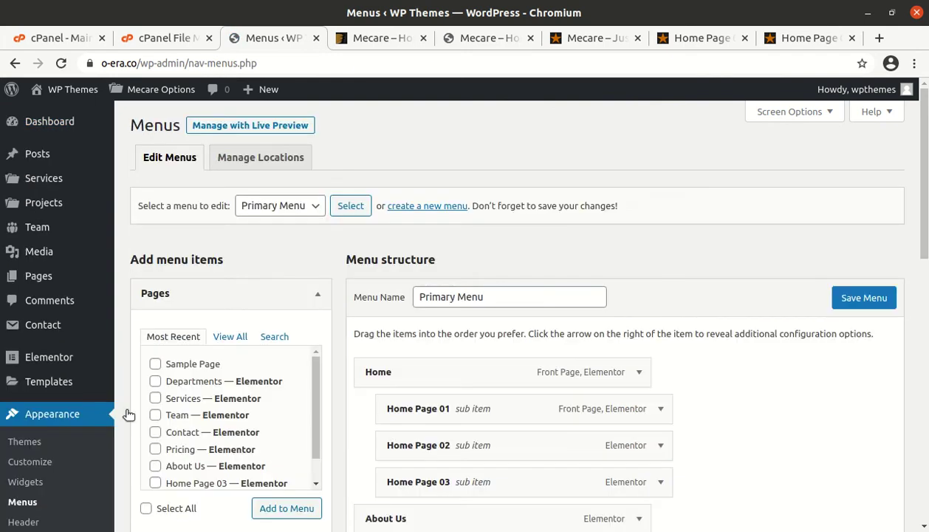
pyautogui.scroll(-2, 488, 333)
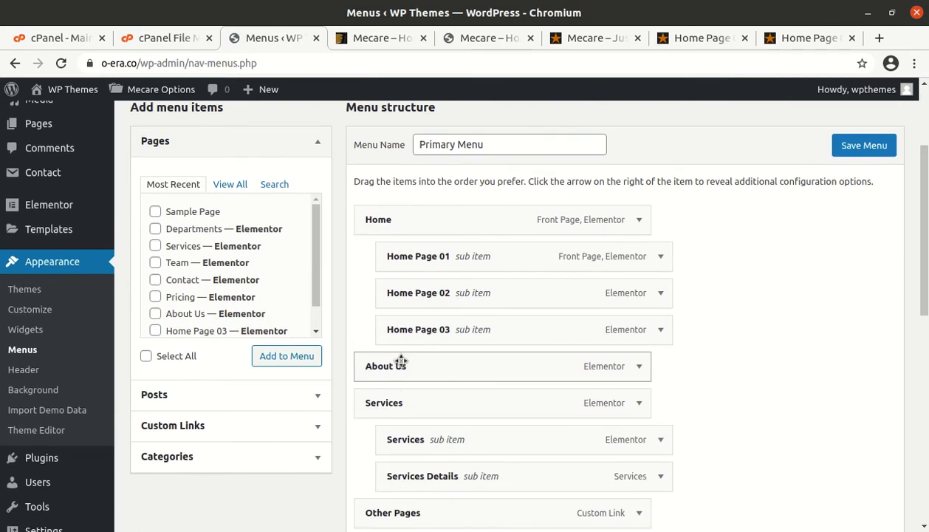
pyautogui.scroll(-2, 436, 378)
pyautogui.scroll(3, 413, 375)
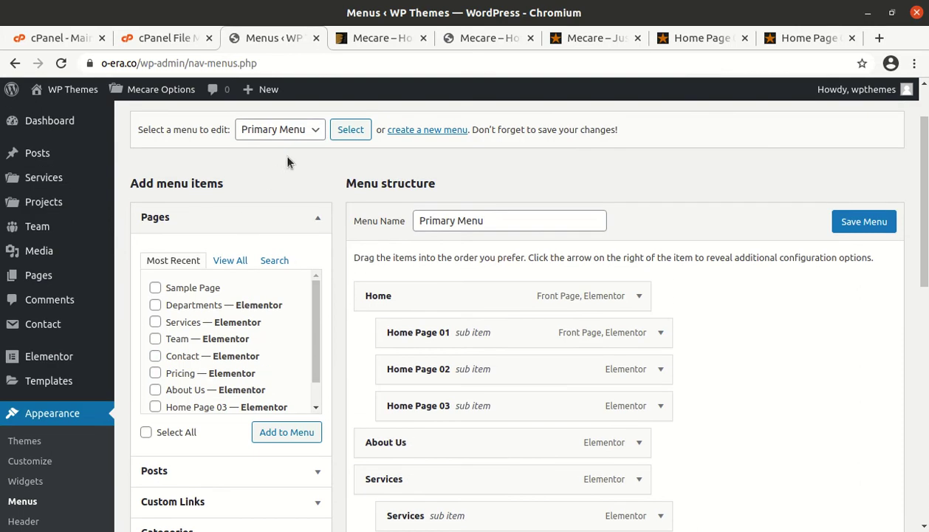
pyautogui.scroll(1, 288, 242)
# - Assign Primary Menu to the Primary Navigation Menu location and Services Menu to the Services Menu location, and save the changes
pyautogui.click(251, 167)
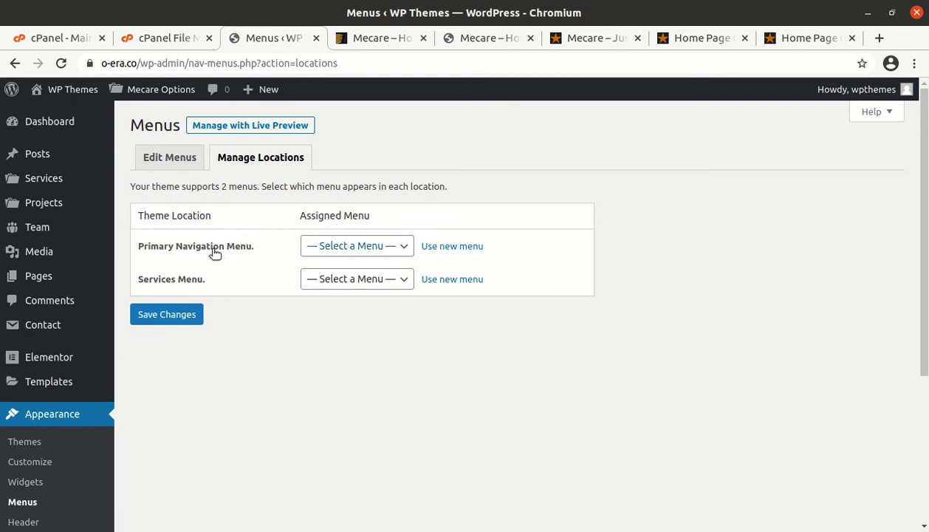
pyautogui.click(398, 251)
pyautogui.click(348, 272)
pyautogui.click(352, 285)
pyautogui.click(332, 325)
pyautogui.click(182, 320)
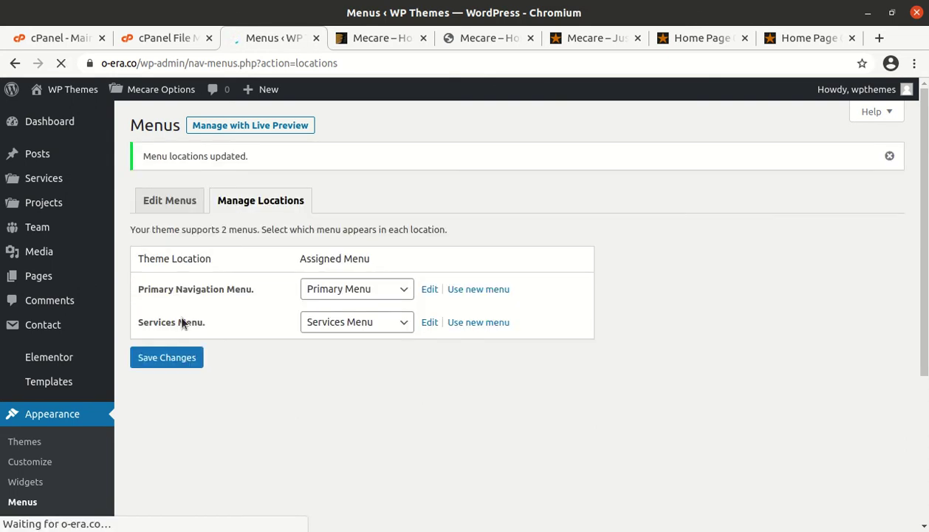
# - Open the o-era.co front page in a new browser tab, check its navigation menu and follow the About Us link
pyautogui.moveTo(86, 89)
pyautogui.middleClick(50, 115)
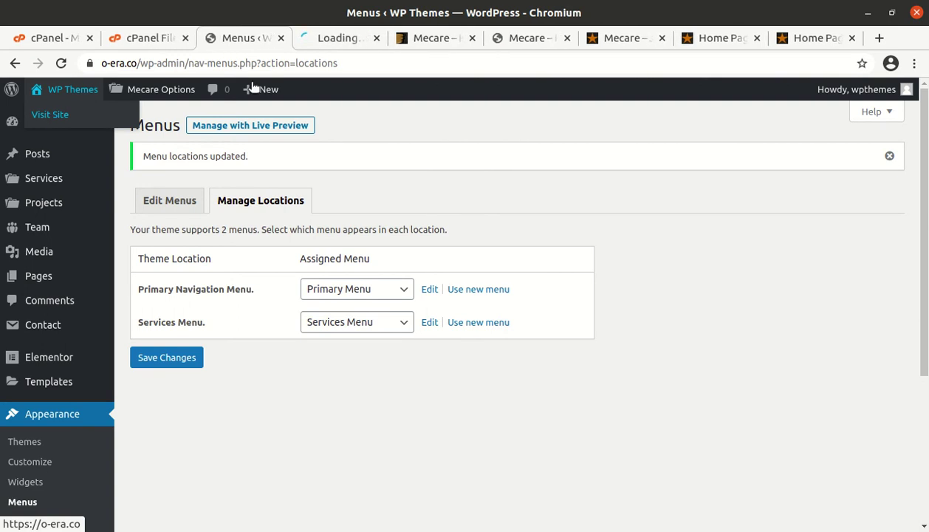
pyautogui.click(340, 42)
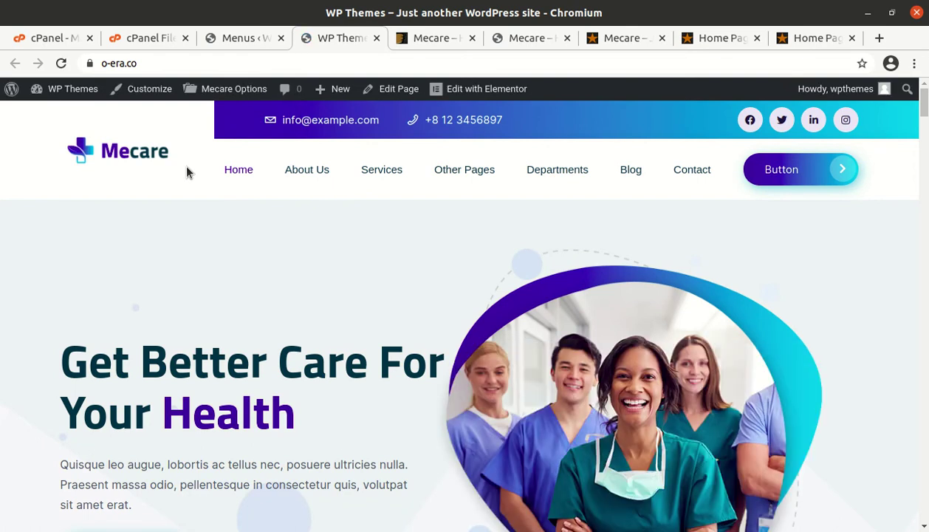
pyautogui.moveTo(248, 173)
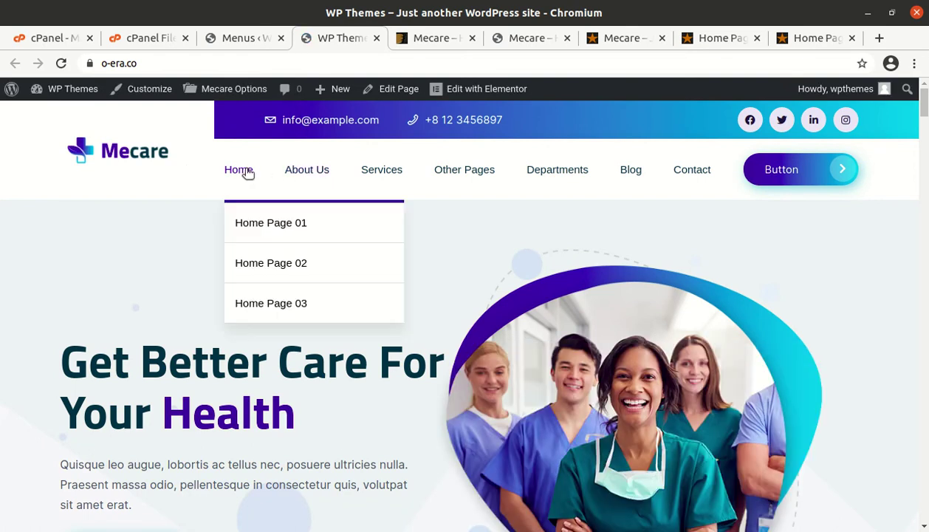
pyautogui.scroll(-3, 702, 221)
pyautogui.scroll(-3, 636, 247)
pyautogui.scroll(5, 458, 237)
pyautogui.click(303, 169)
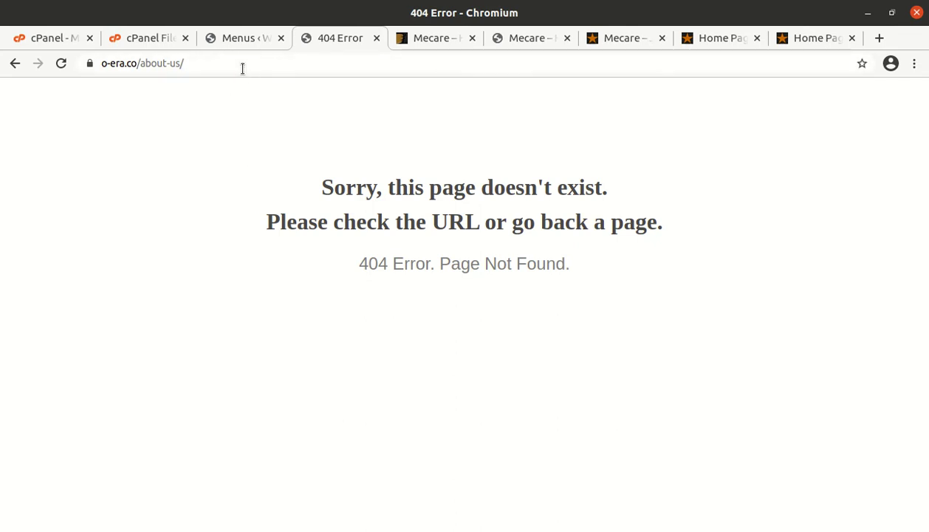
# - View the About Us page from the dashboard's Pages list, return to the list and look through its pages
pyautogui.click(234, 39)
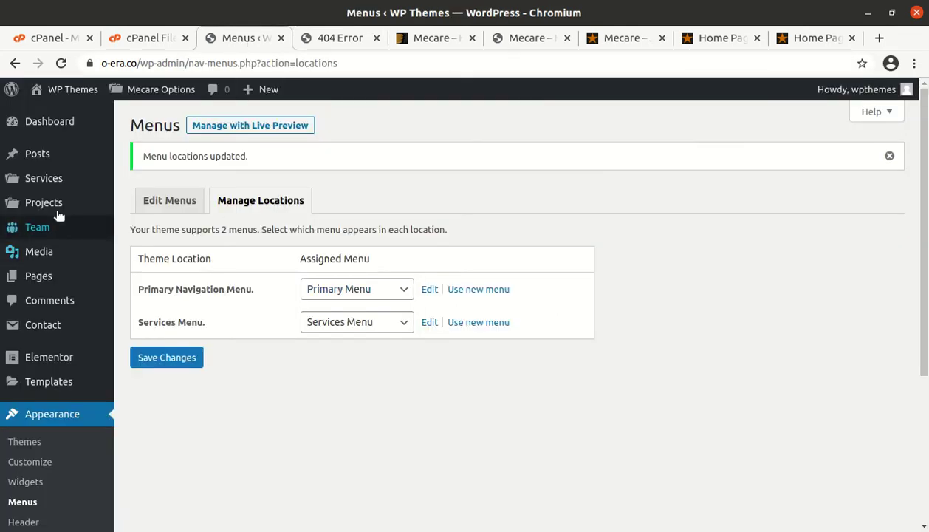
pyautogui.moveTo(38, 287)
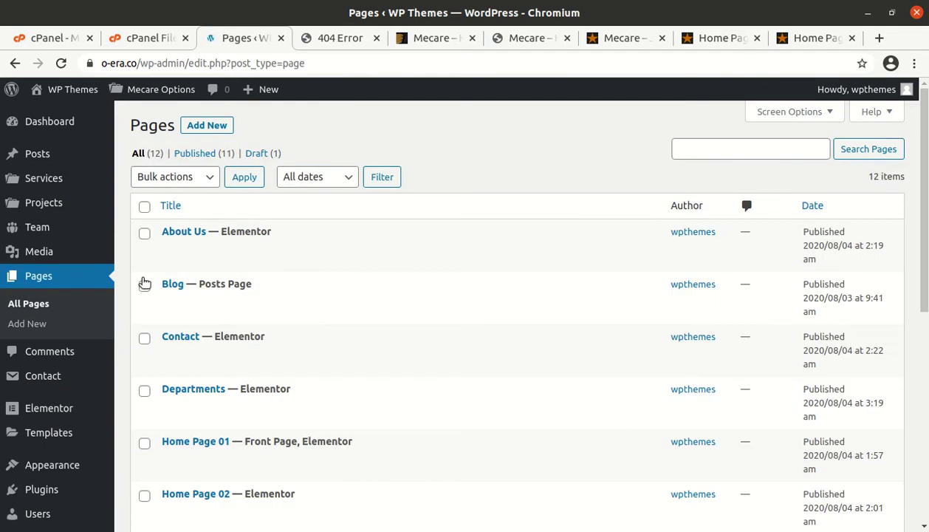
pyautogui.moveTo(228, 244)
pyautogui.click(273, 249)
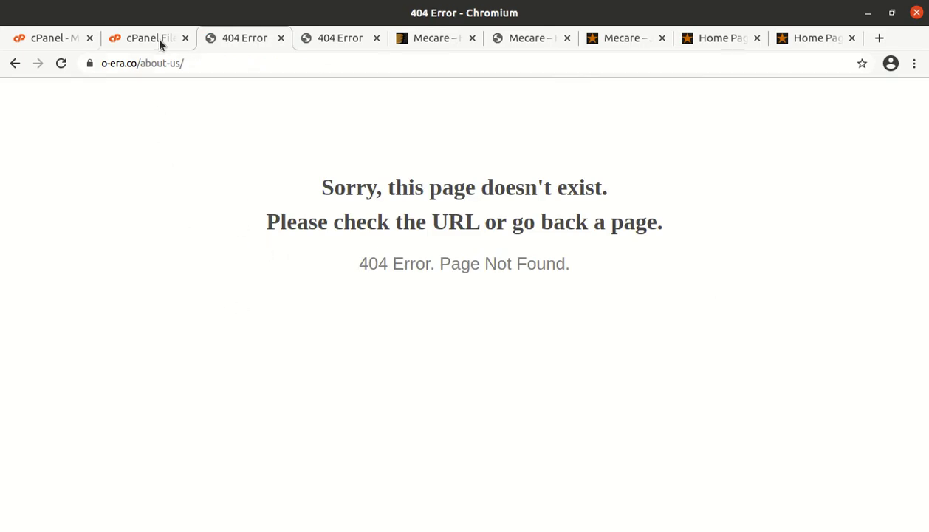
pyautogui.moveTo(313, 195); pyautogui.dragTo(654, 246)
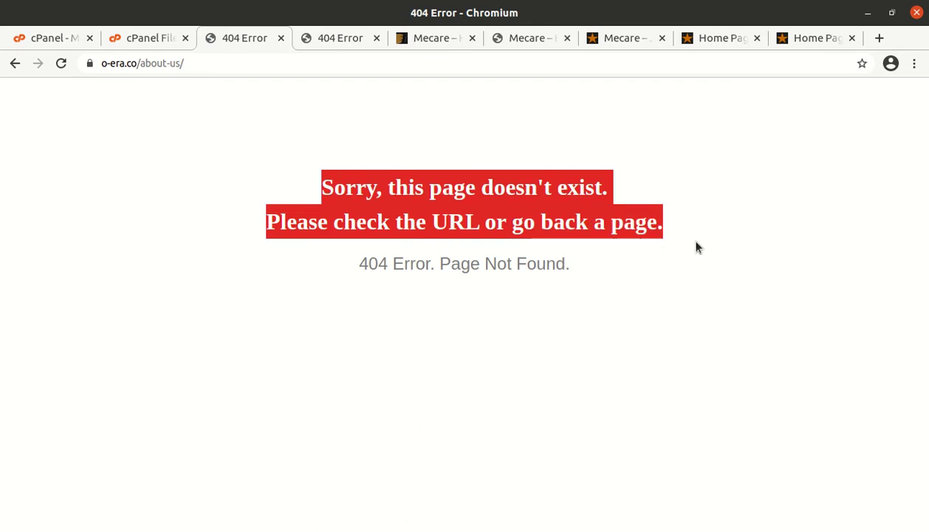
pyautogui.click(16, 65)
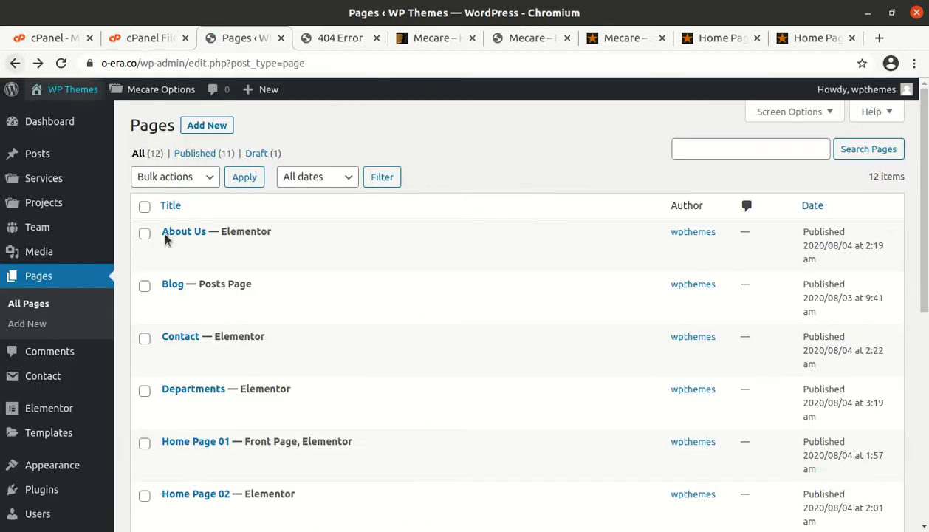
pyautogui.scroll(-5, 244, 369)
pyautogui.scroll(-4, 244, 369)
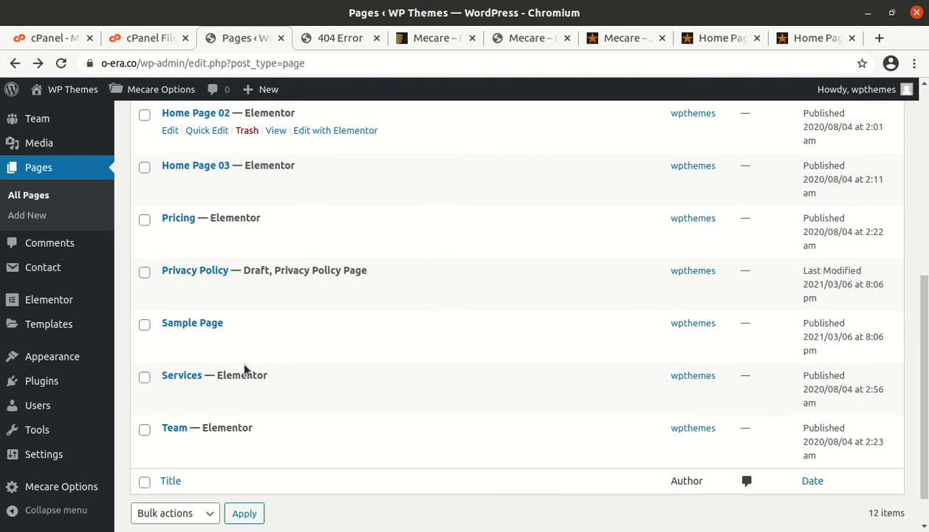
pyautogui.scroll(6, 245, 369)
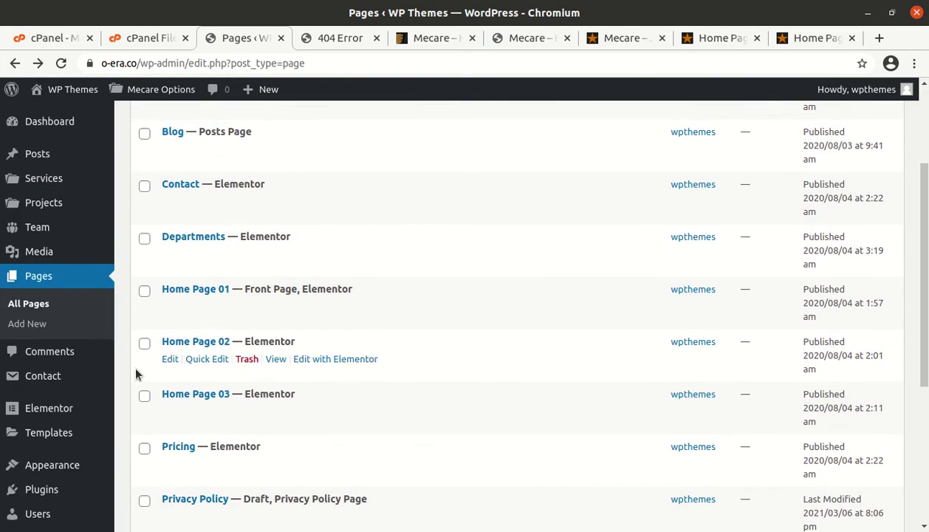
# - Open the Permalinks settings and save them twice with the Post name structure
pyautogui.scroll(-2, 73, 408)
pyautogui.moveTo(37, 363)
pyautogui.scroll(-1, 49, 370)
pyautogui.moveTo(49, 453)
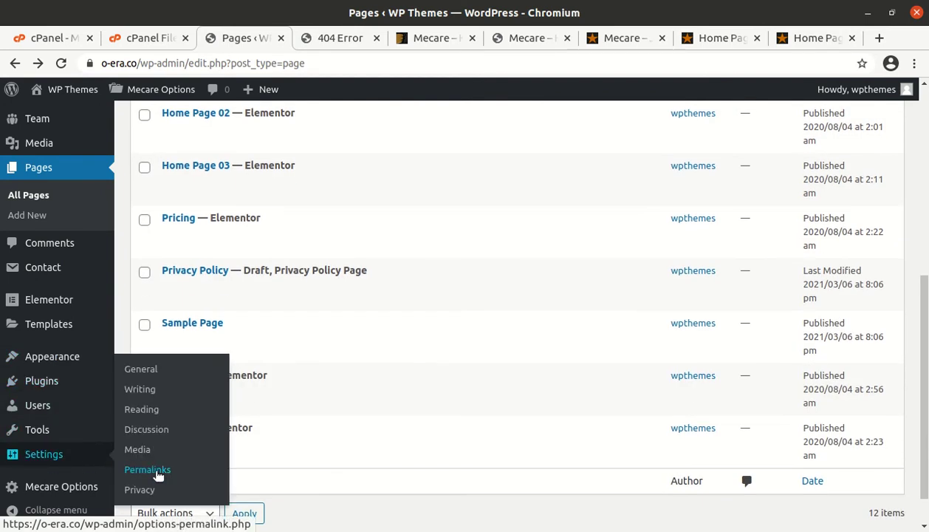
pyautogui.click(158, 473)
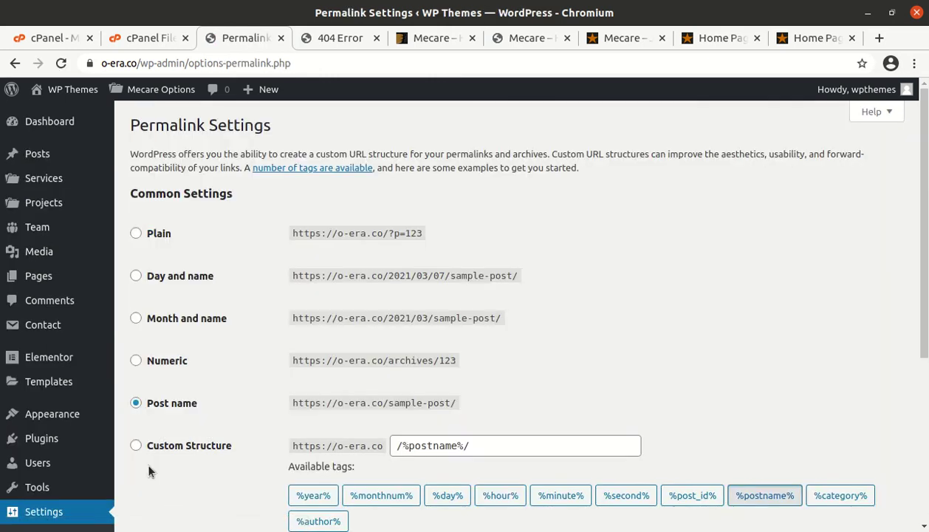
pyautogui.scroll(-3, 201, 399)
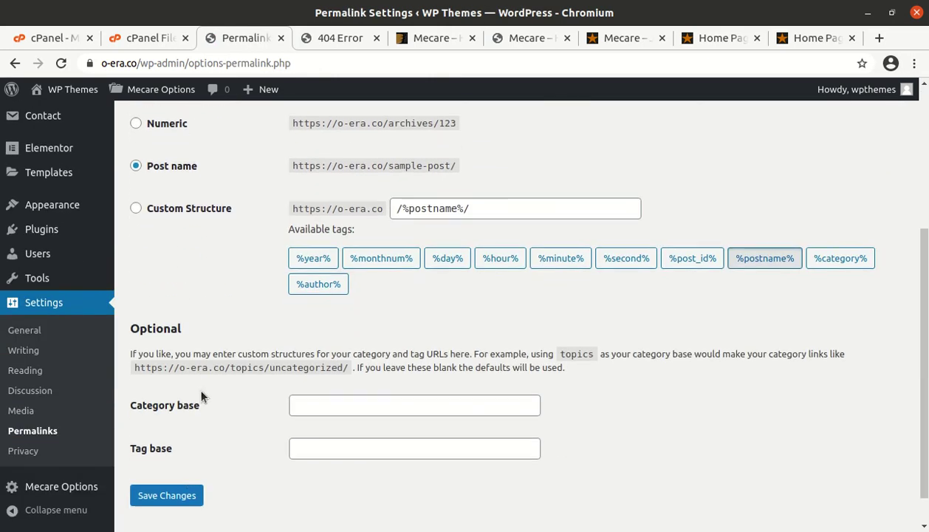
pyautogui.scroll(-1, 202, 397)
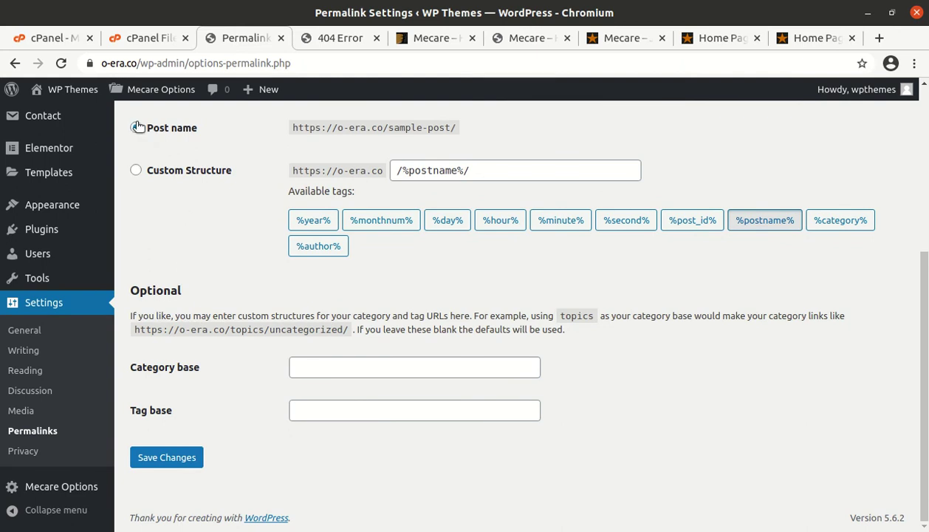
pyautogui.click(167, 458)
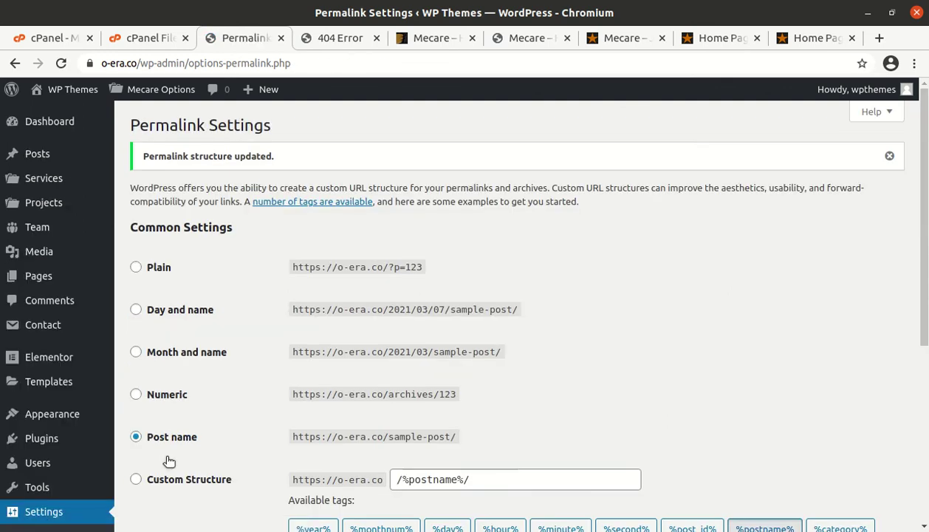
pyautogui.scroll(-3, 169, 461)
pyautogui.scroll(-1, 169, 461)
pyautogui.click(174, 460)
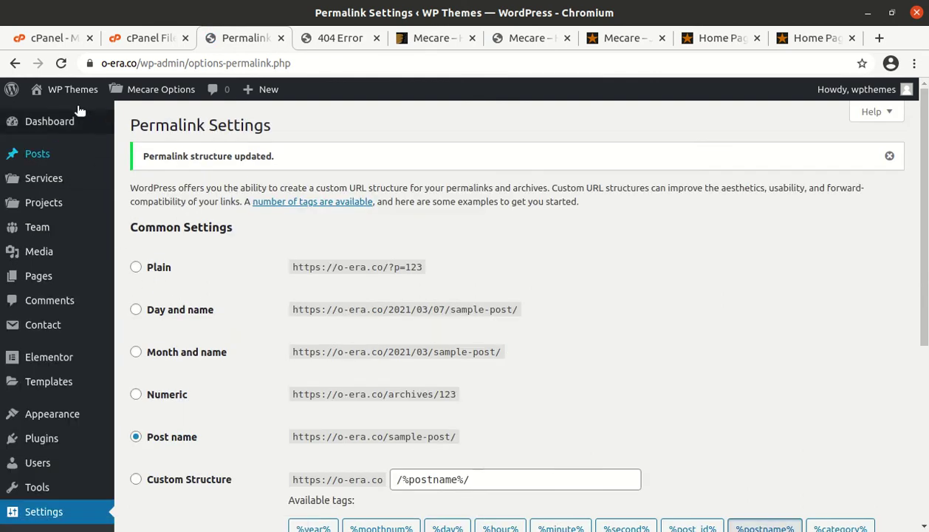
# - Reload the About Us page in the other o-era.co browser tab and look through its content
pyautogui.click(332, 38)
pyautogui.click(61, 62)
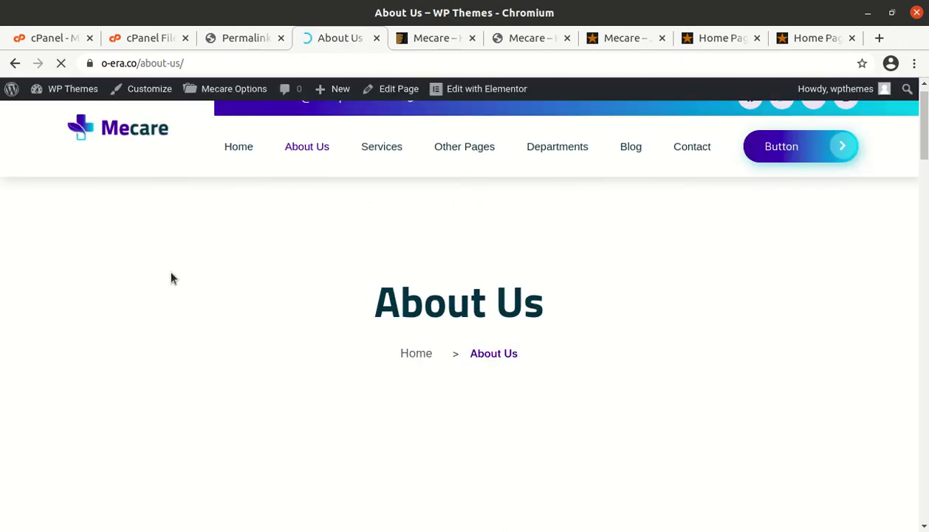
pyautogui.scroll(-5, 175, 340)
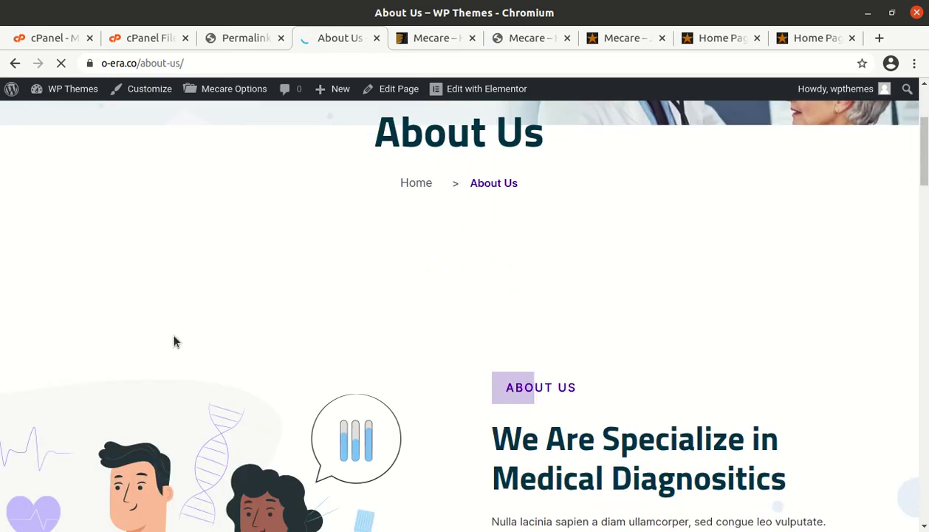
pyautogui.scroll(5, 174, 340)
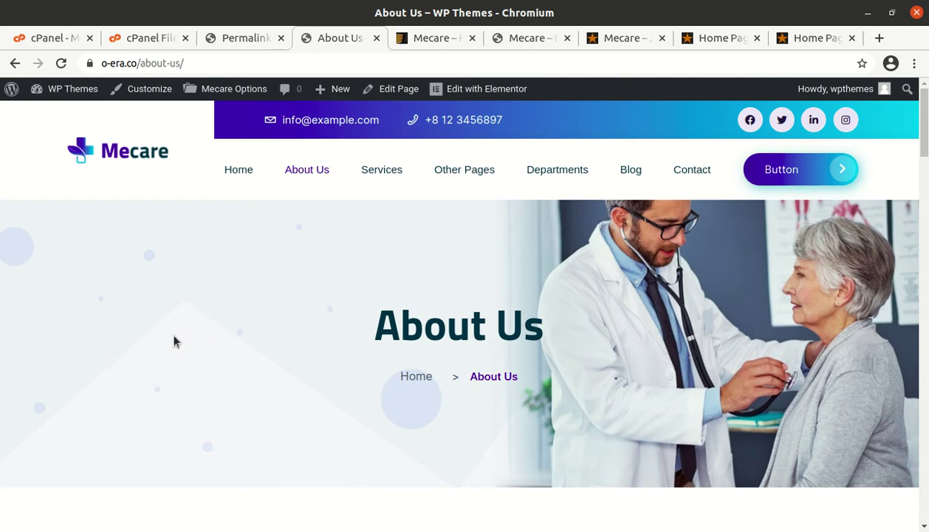
pyautogui.scroll(-10, 174, 340)
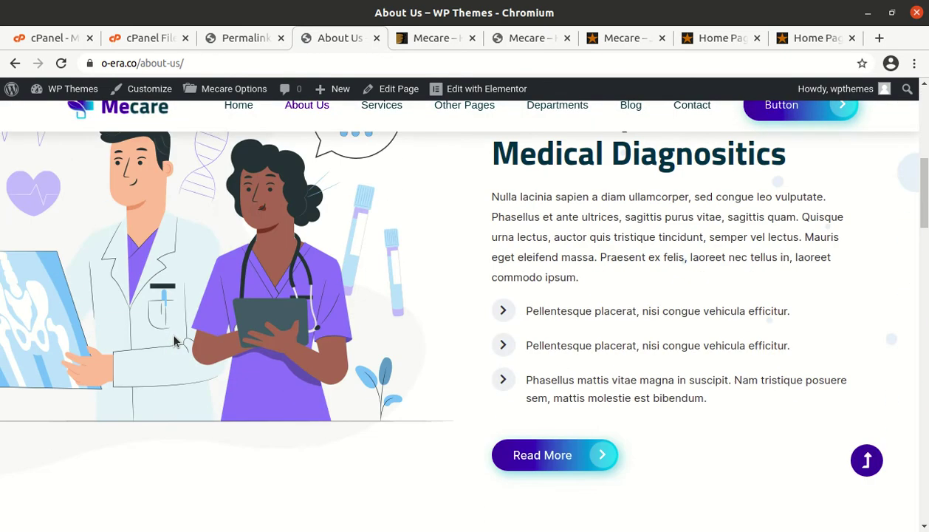
pyautogui.scroll(-5, 174, 340)
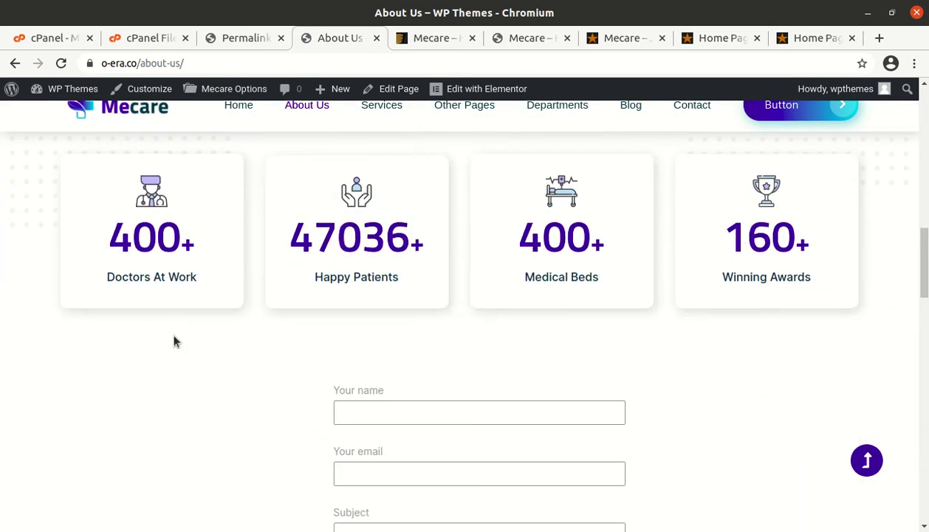
pyautogui.scroll(-3, 175, 339)
pyautogui.scroll(10, 174, 339)
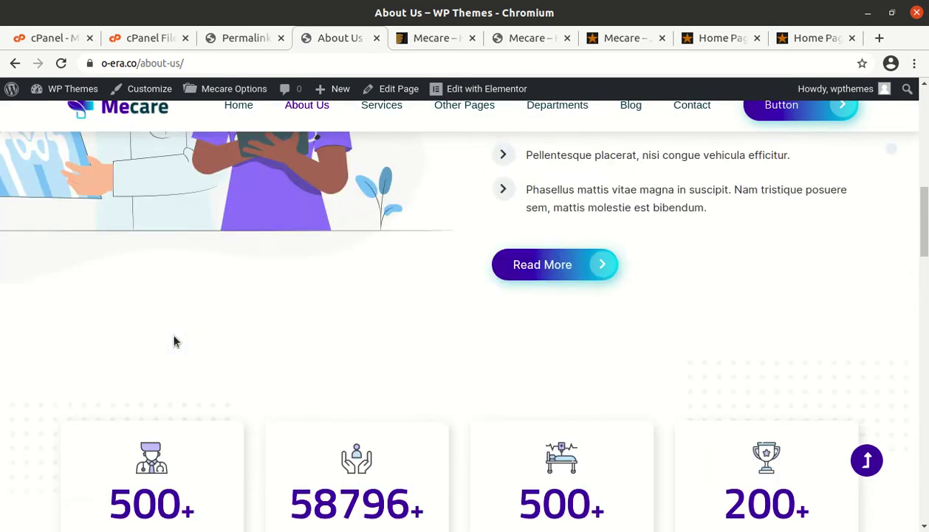
# - Open the Services page from the site's navigation menu and look through its content
pyautogui.moveTo(362, 110)
pyautogui.click(386, 164)
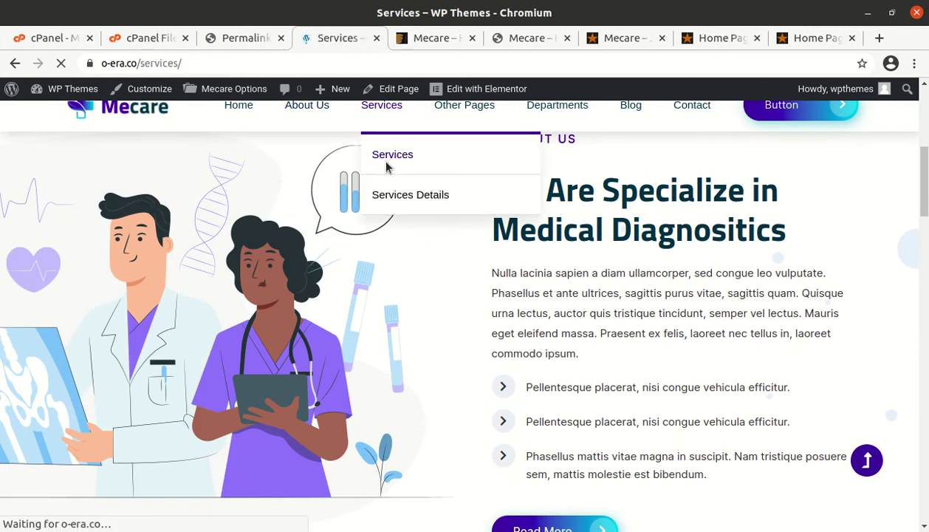
pyautogui.scroll(-3, 191, 303)
pyautogui.scroll(-8, 191, 302)
pyautogui.scroll(-4, 191, 303)
pyautogui.scroll(7, 191, 303)
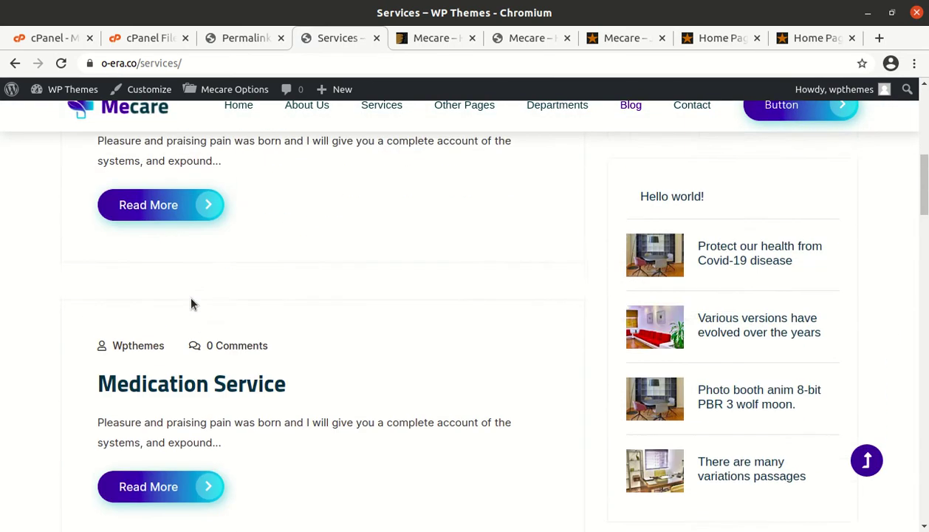
pyautogui.scroll(8, 190, 303)
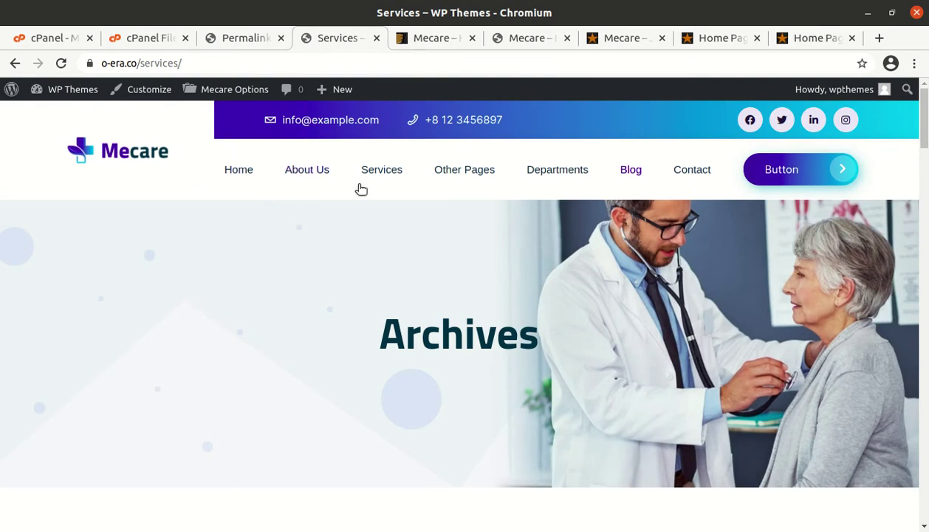
# - Open Home Page 01 from the site's navigation menu, look over the page and test the header's button link
pyautogui.moveTo(241, 175)
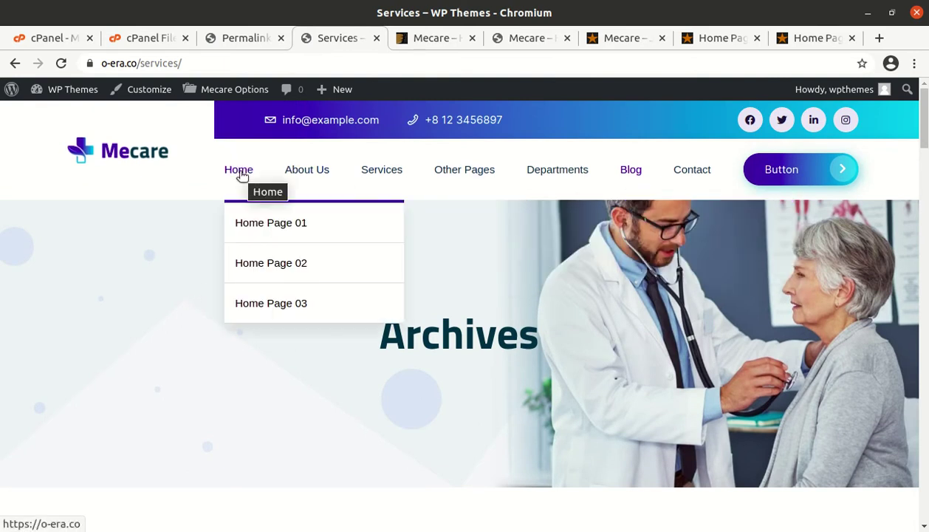
pyautogui.click(249, 216)
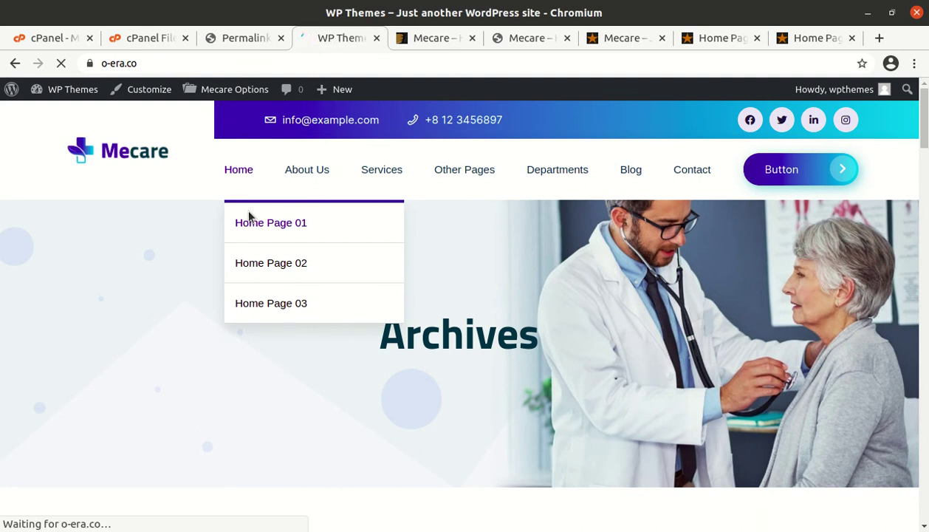
pyautogui.scroll(-5, 150, 279)
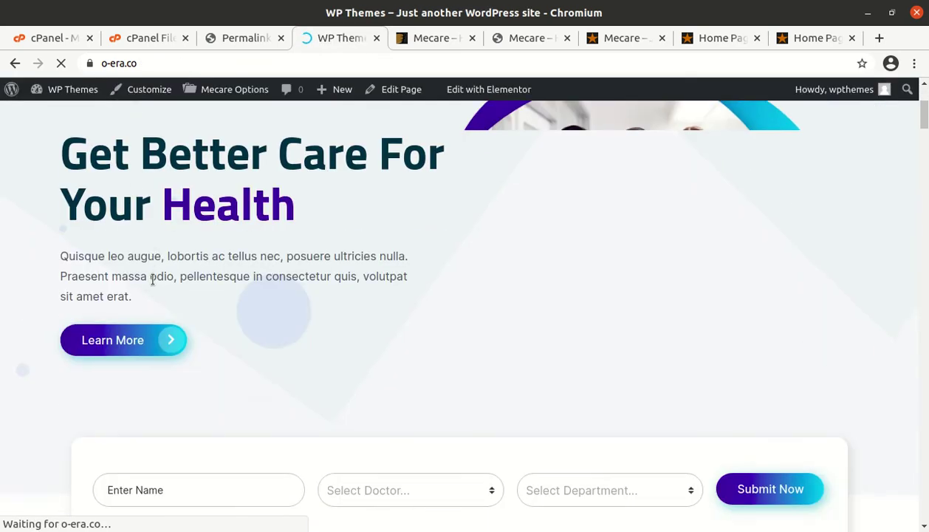
pyautogui.scroll(3, 152, 279)
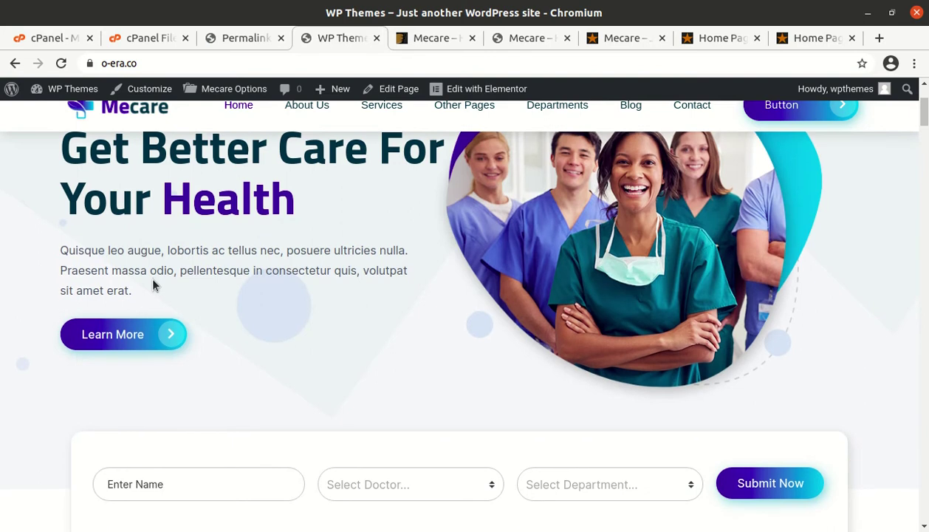
pyautogui.scroll(-2, 152, 280)
pyautogui.scroll(4, 153, 285)
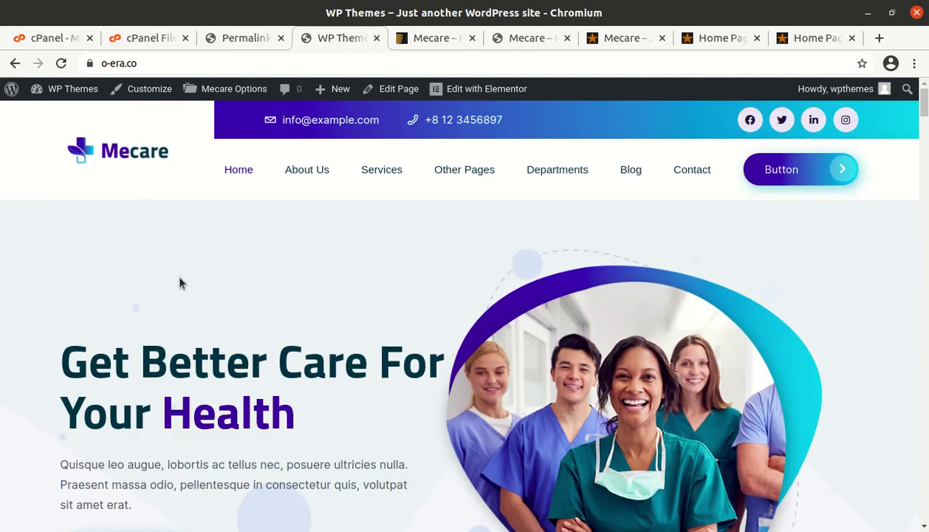
pyautogui.click(779, 176)
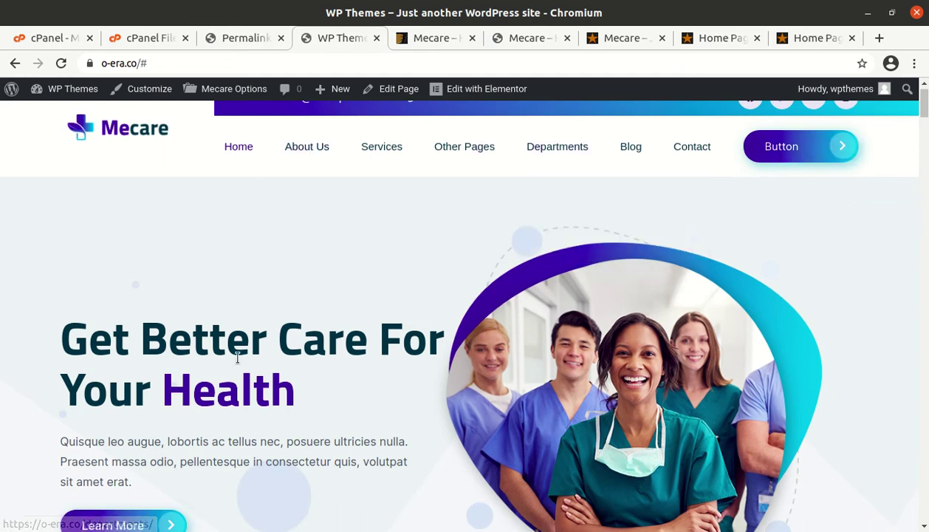
pyautogui.scroll(1, 238, 357)
# - Return to the WordPress admin browser tab, open the General Settings of Mecare Options and look through its fields
pyautogui.click(248, 39)
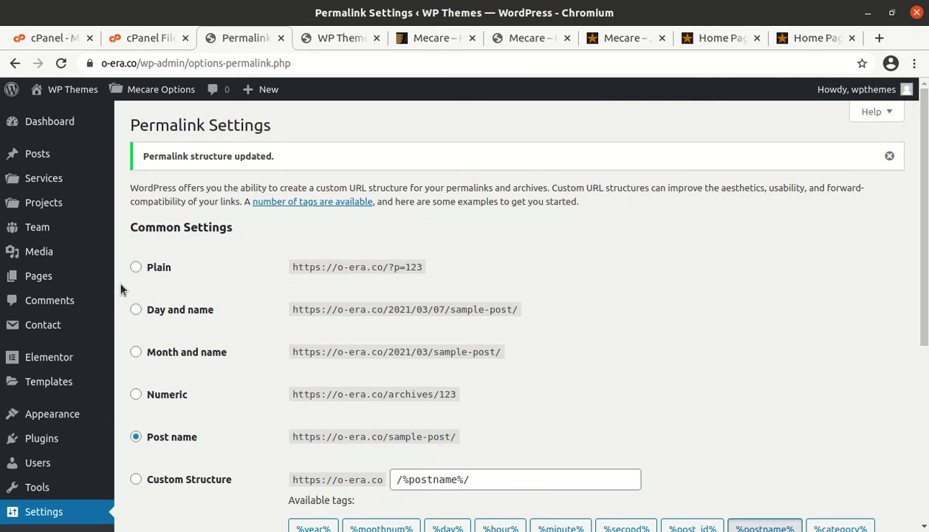
pyautogui.scroll(-3, 121, 288)
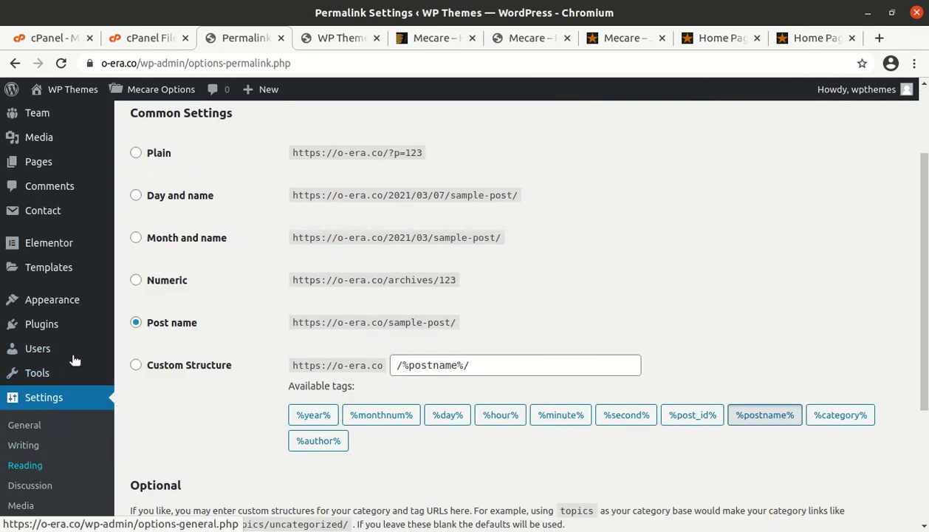
pyautogui.moveTo(47, 301)
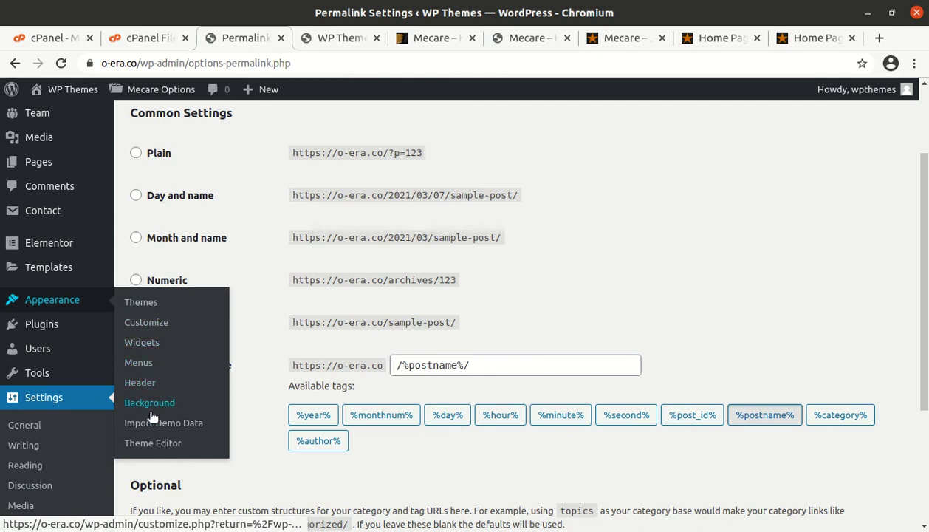
pyautogui.scroll(-5, 46, 440)
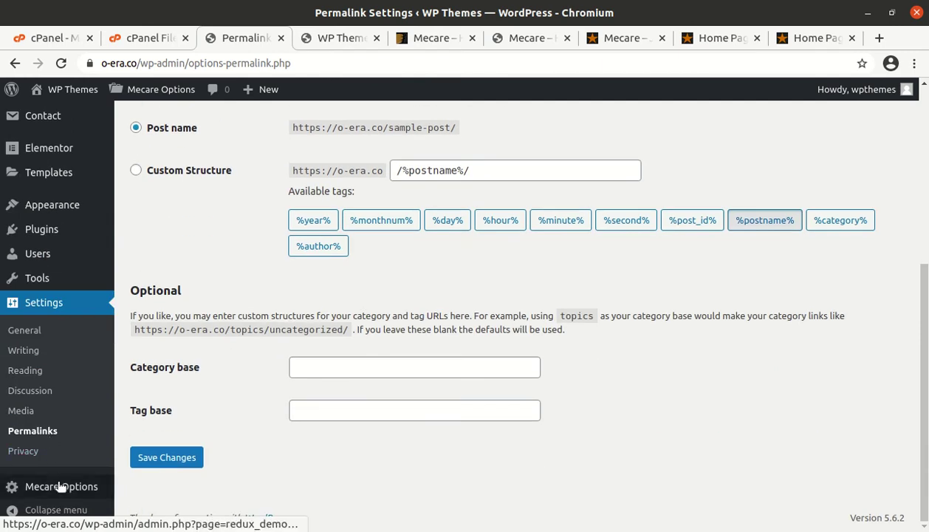
pyautogui.moveTo(62, 497)
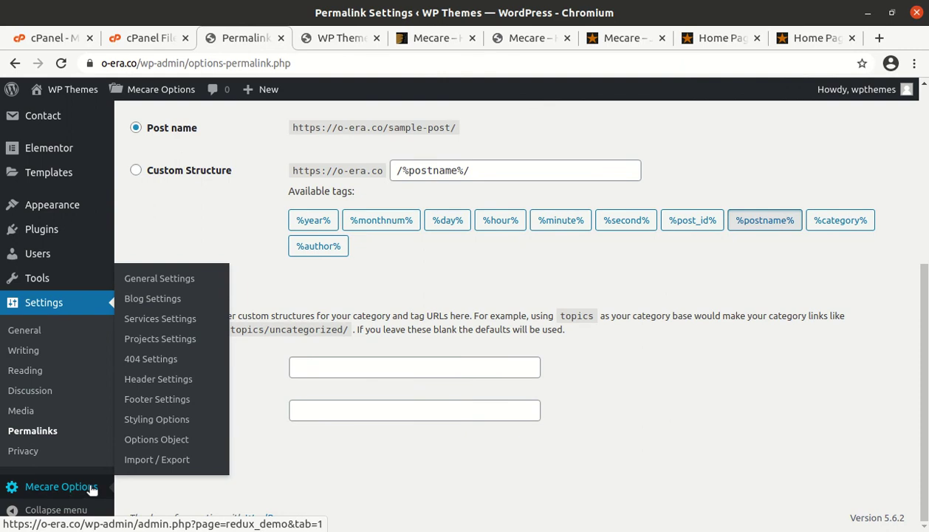
pyautogui.click(160, 285)
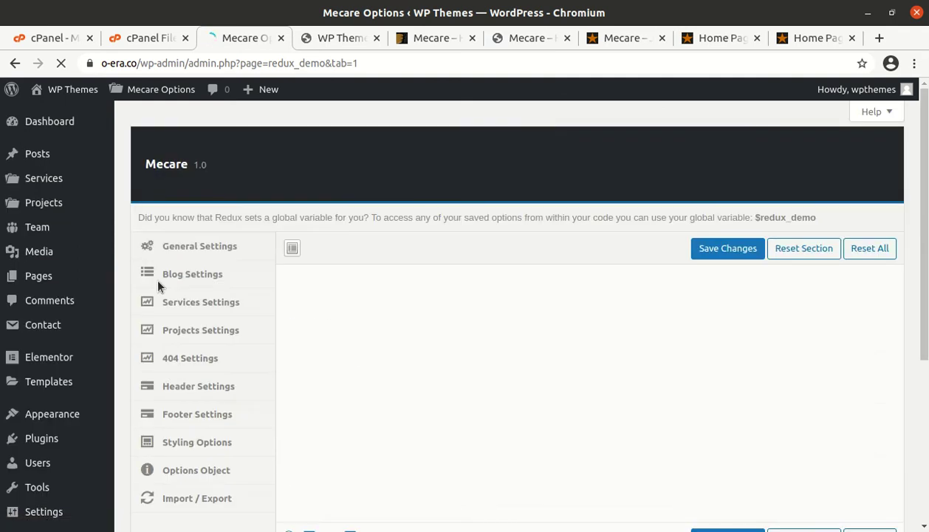
pyautogui.scroll(-3, 369, 391)
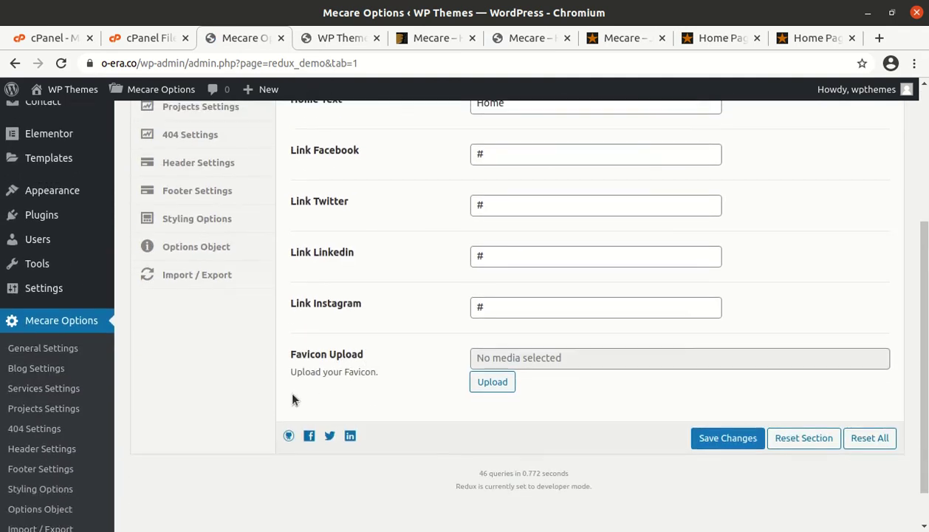
pyautogui.scroll(4, 296, 397)
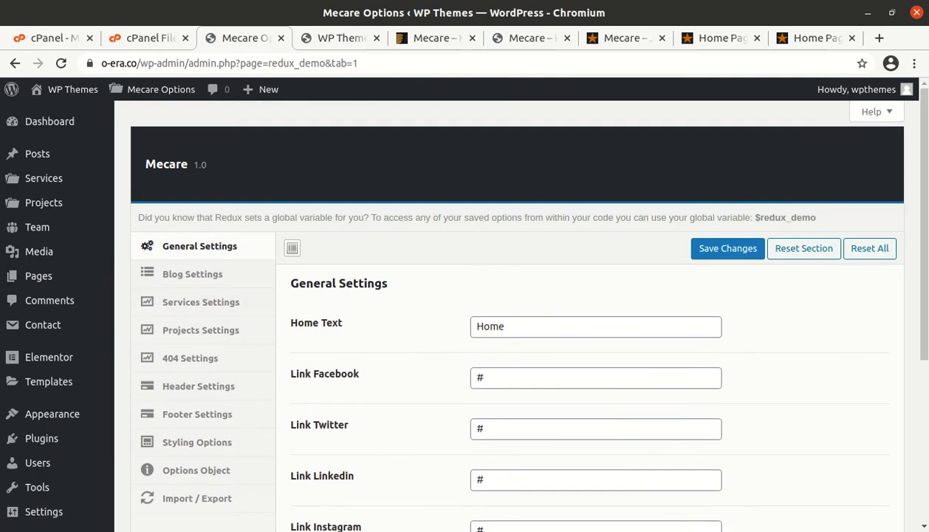
pyautogui.scroll(-1, 341, 412)
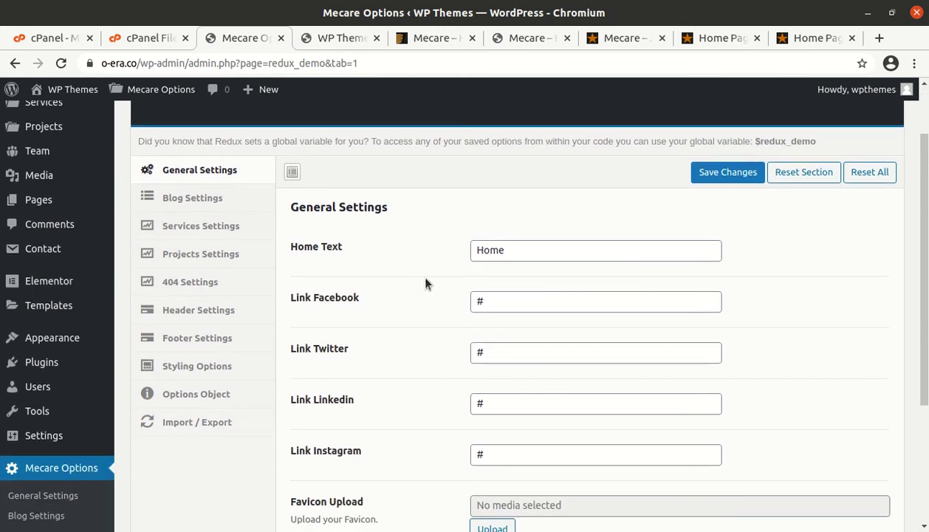
pyautogui.scroll(-2, 426, 283)
pyautogui.scroll(2, 471, 294)
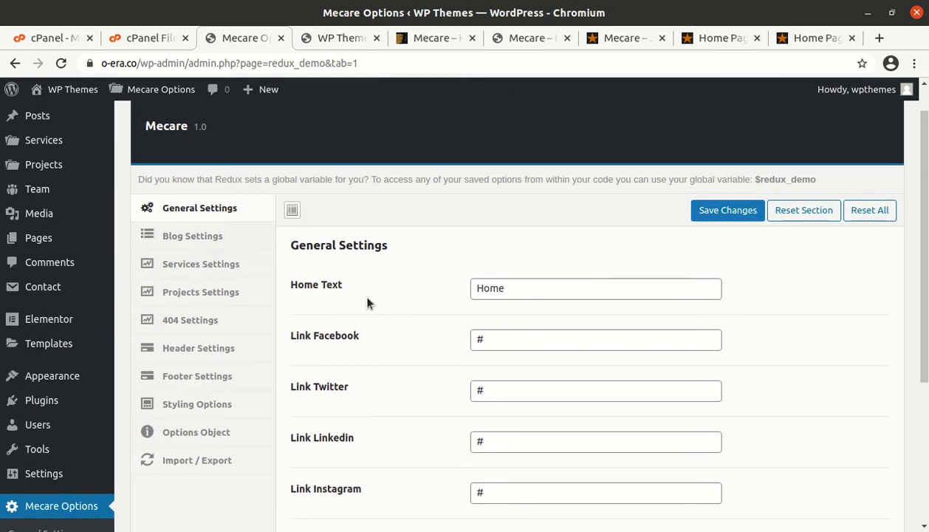
# - Review the Blog, Services, Projects and 404 settings sections of Mecare Options, including the services details banner image and title
pyautogui.click(201, 240)
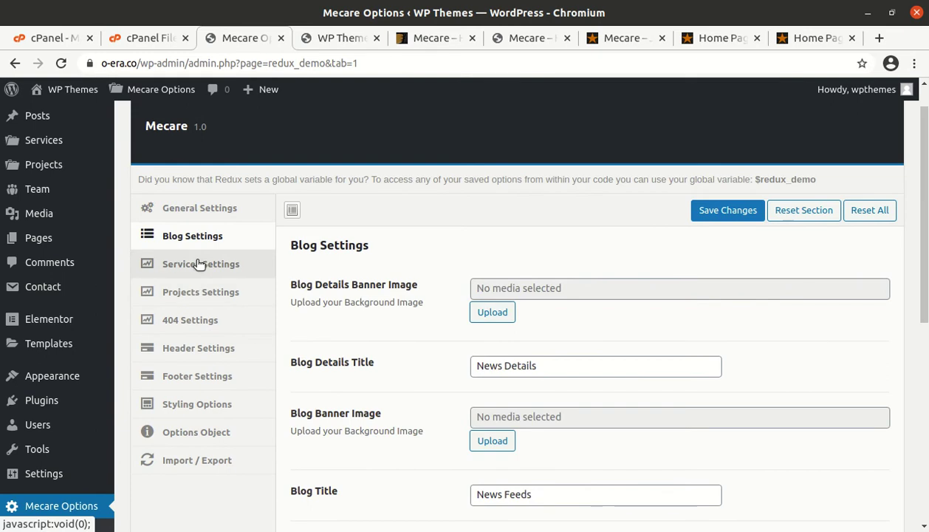
pyautogui.click(199, 264)
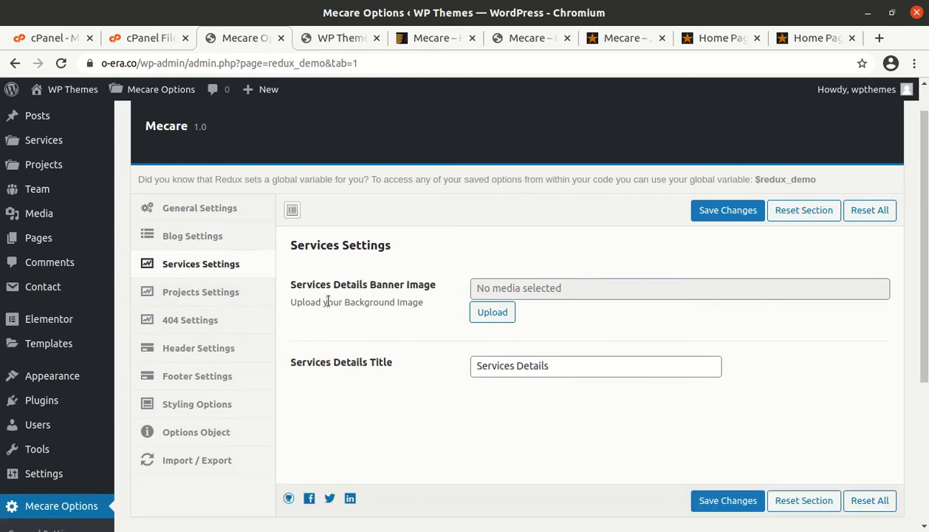
pyautogui.moveTo(308, 289); pyautogui.dragTo(416, 280)
pyautogui.click(394, 316)
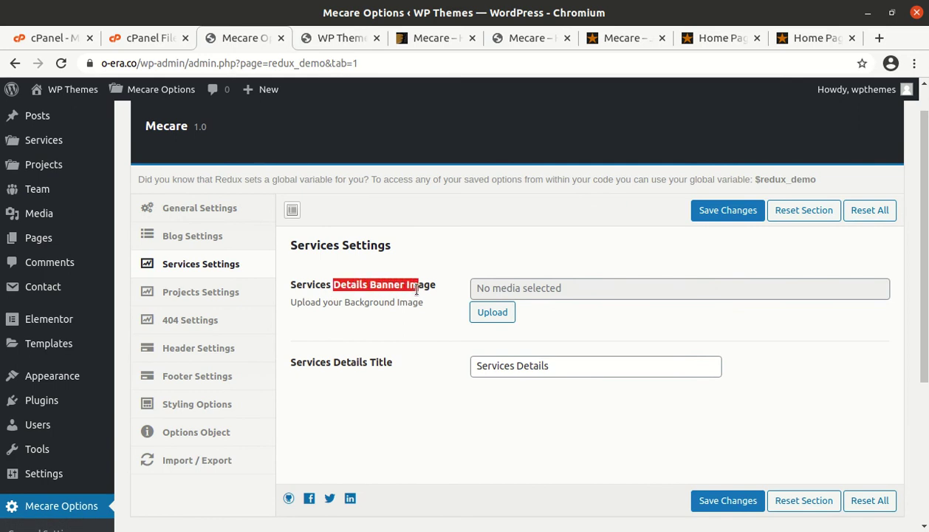
pyautogui.click(400, 331)
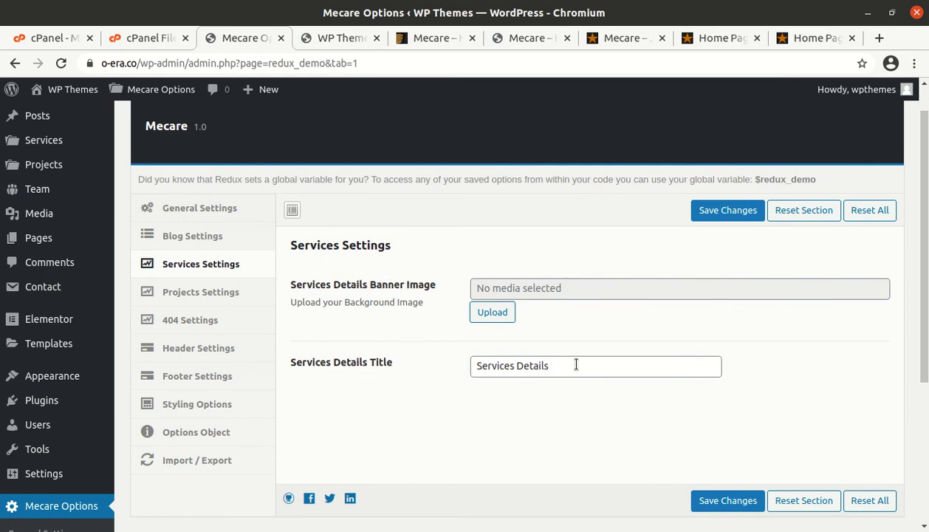
pyautogui.click(179, 296)
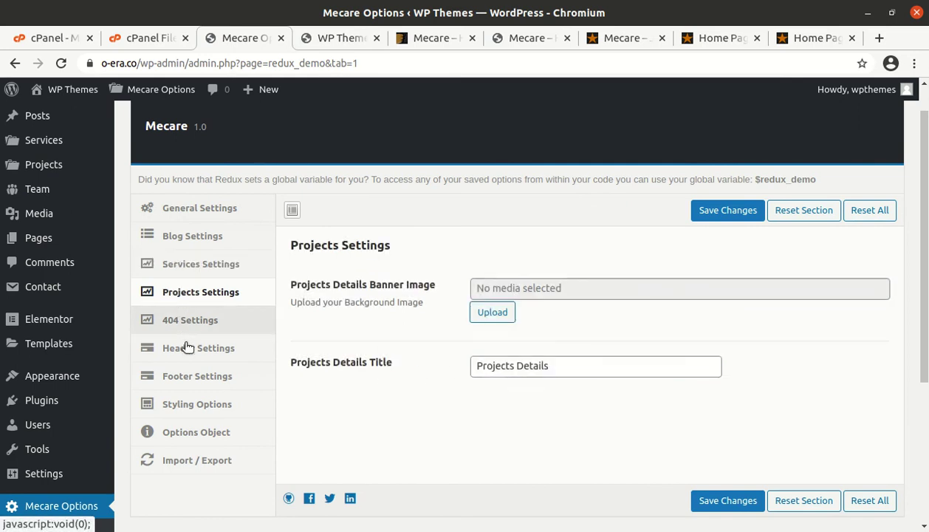
pyautogui.click(197, 325)
# - Open the Header Settings section and examine the header button's text and link fields
pyautogui.click(195, 356)
pyautogui.scroll(-3, 347, 363)
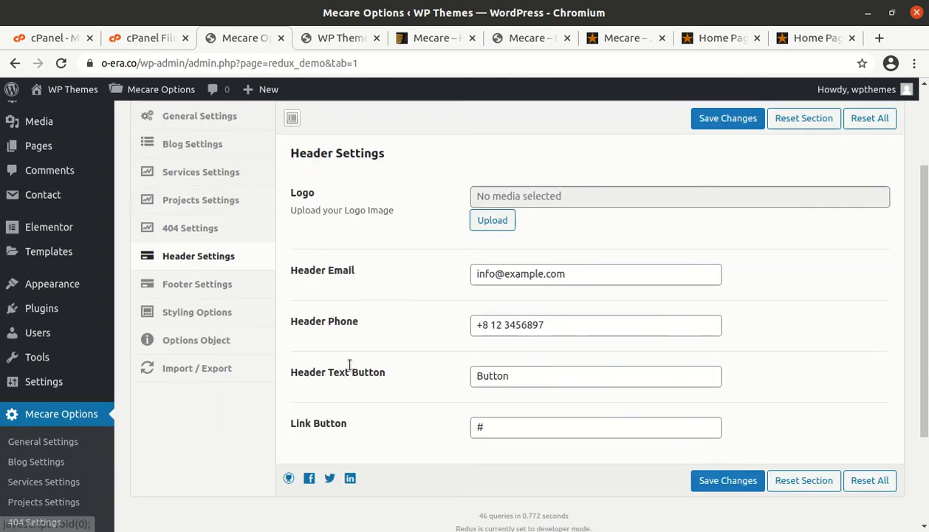
pyautogui.moveTo(566, 319); pyautogui.dragTo(441, 316)
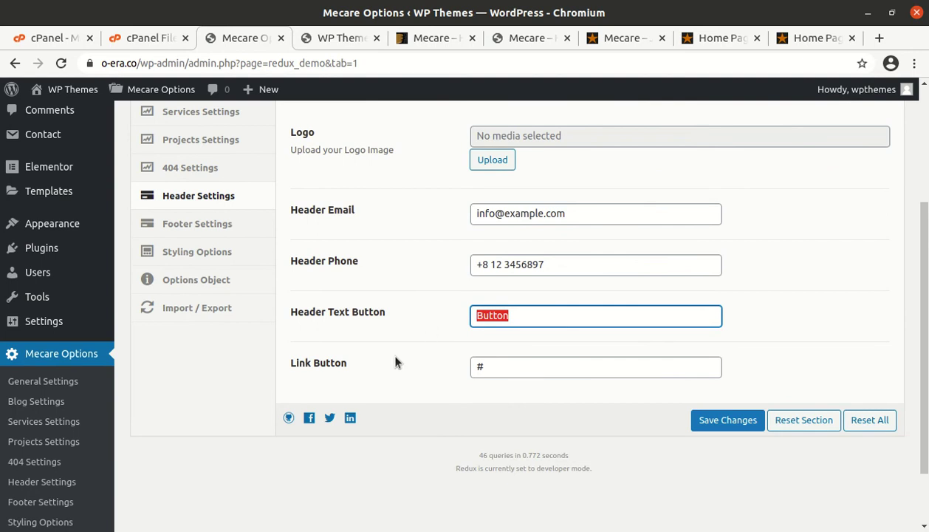
pyautogui.click(476, 364)
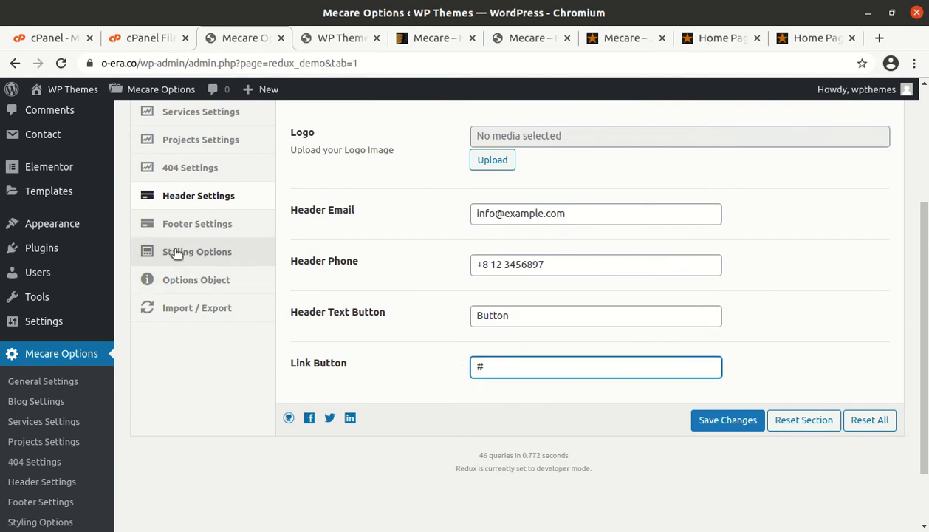
# - Look through the Footer Settings, Styling Options, Options Object and Import / Export sections of Mecare Options
pyautogui.click(182, 224)
pyautogui.scroll(2, 213, 303)
pyautogui.scroll(-2, 226, 320)
pyautogui.click(206, 293)
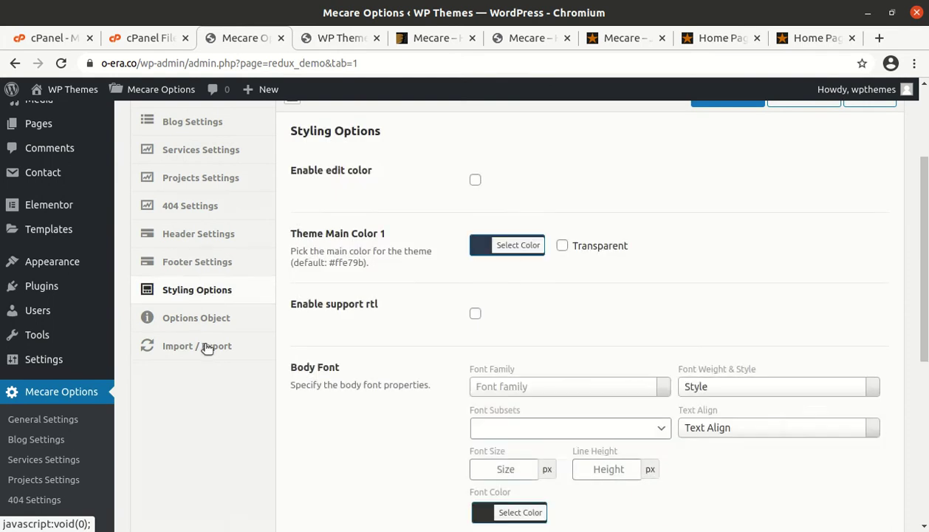
pyautogui.click(204, 319)
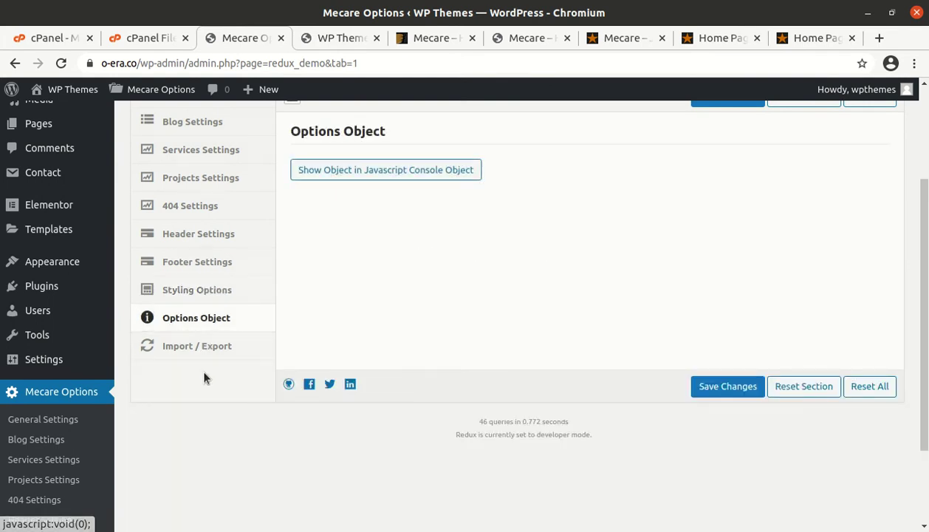
pyautogui.click(195, 347)
pyautogui.scroll(3, 234, 380)
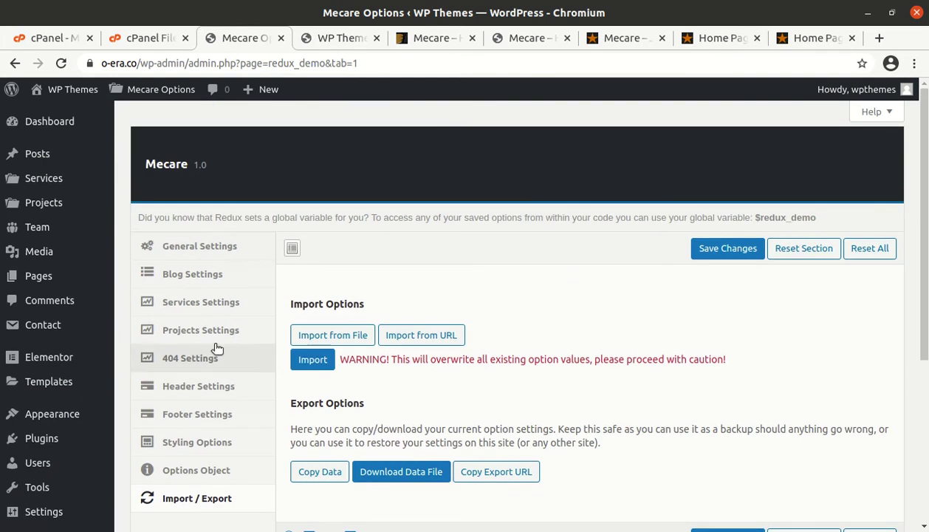
pyautogui.scroll(-3, 201, 303)
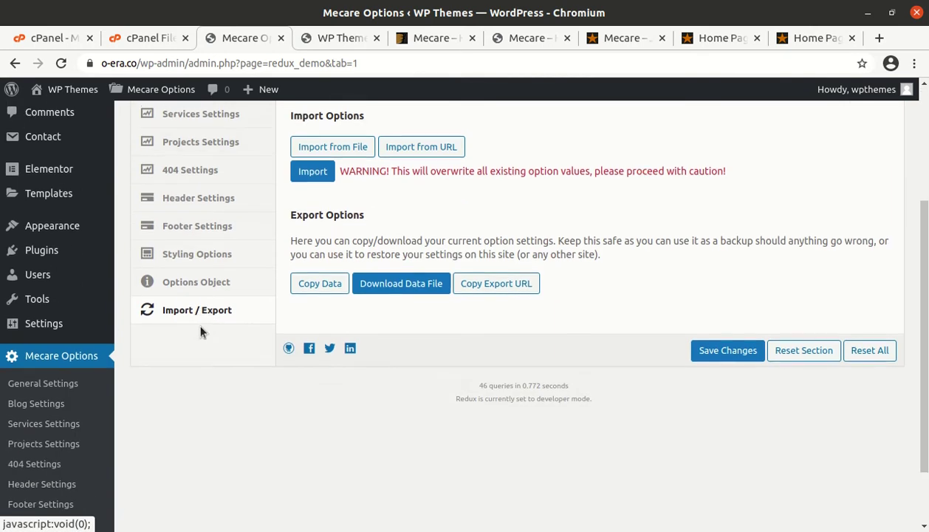
pyautogui.scroll(3, 200, 332)
# - Open the 24hr Health Program service for editing from the Services list and look through its content and featured image
pyautogui.moveTo(63, 181)
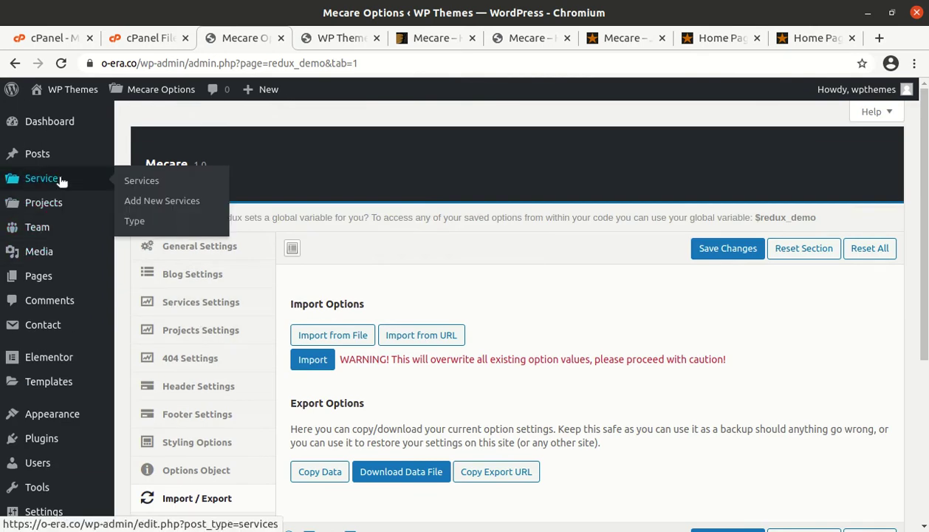
pyautogui.click(136, 187)
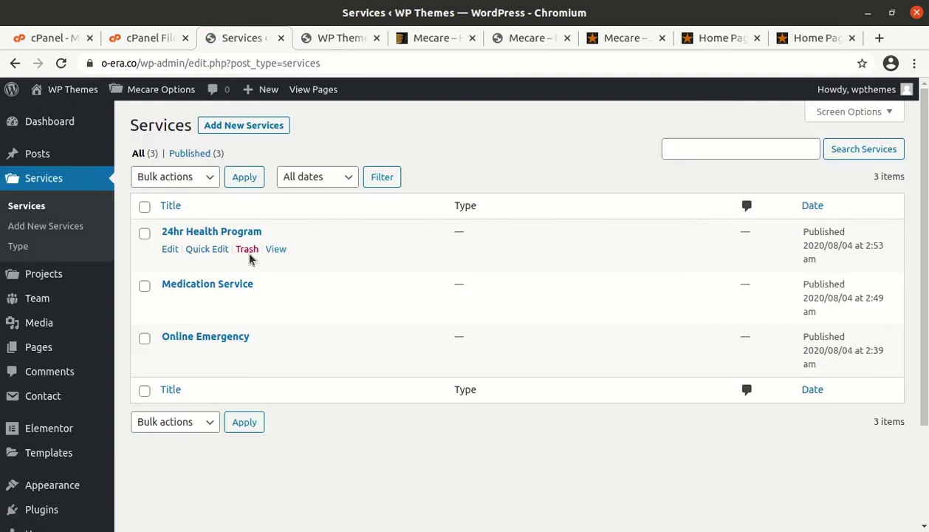
pyautogui.click(171, 250)
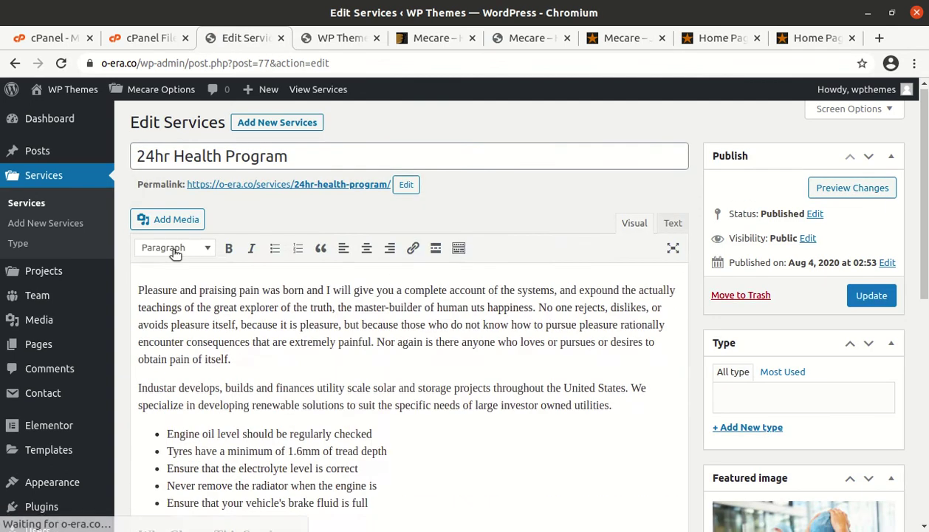
pyautogui.scroll(-3, 288, 297)
pyautogui.scroll(-9, 289, 297)
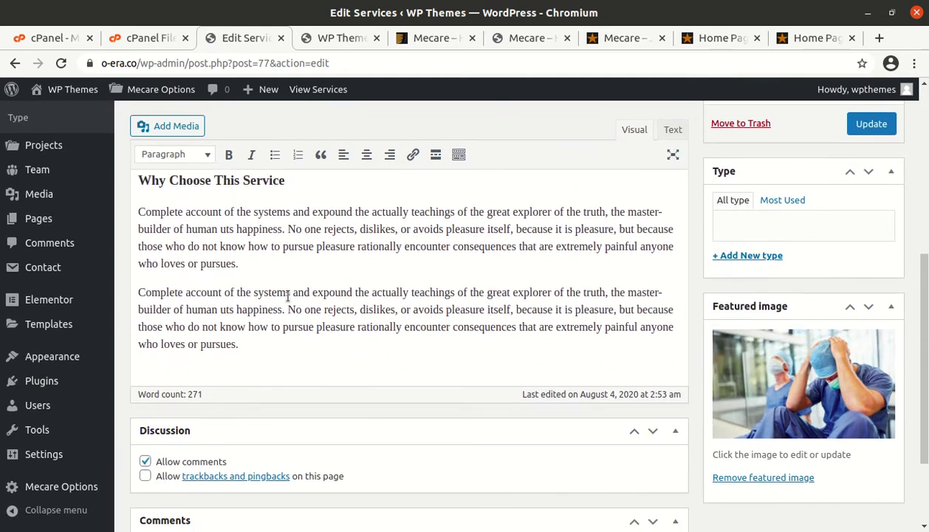
pyautogui.scroll(6, 288, 297)
pyautogui.scroll(4, 288, 297)
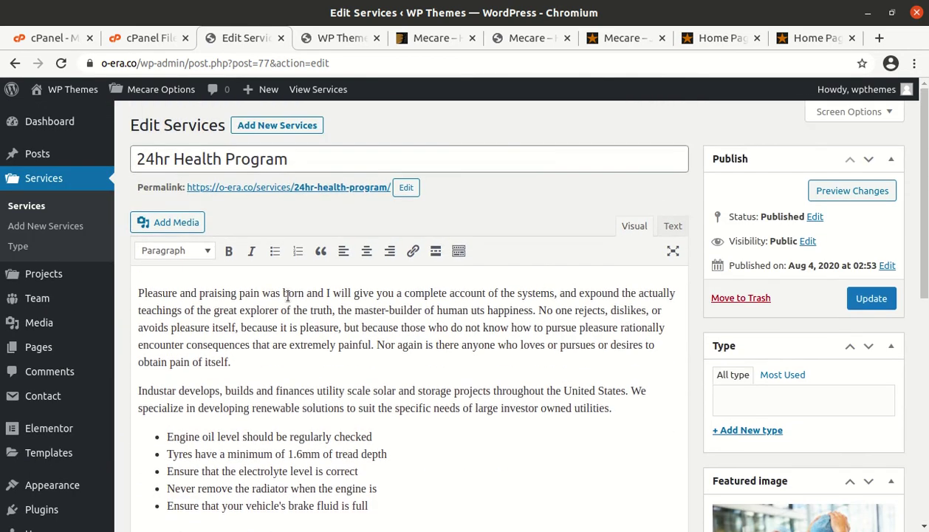
pyautogui.scroll(-6, 265, 290)
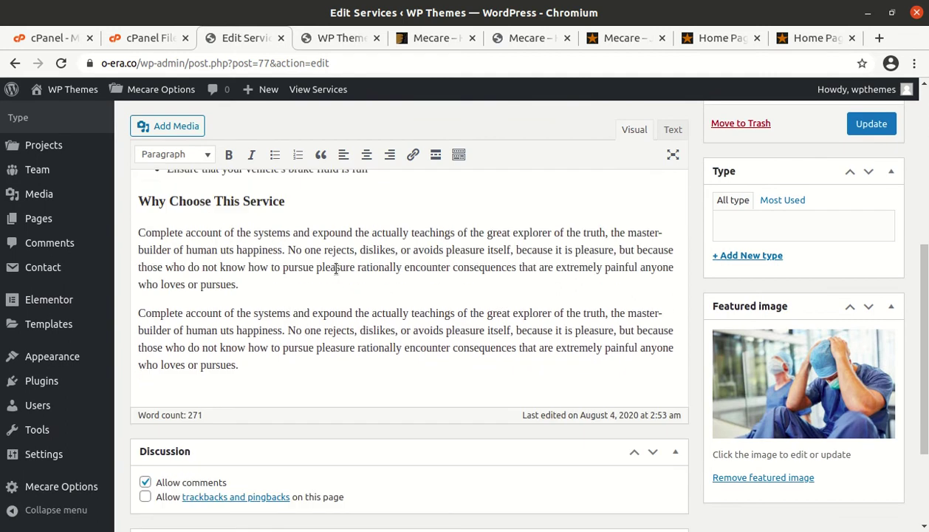
pyautogui.scroll(-2, 300, 269)
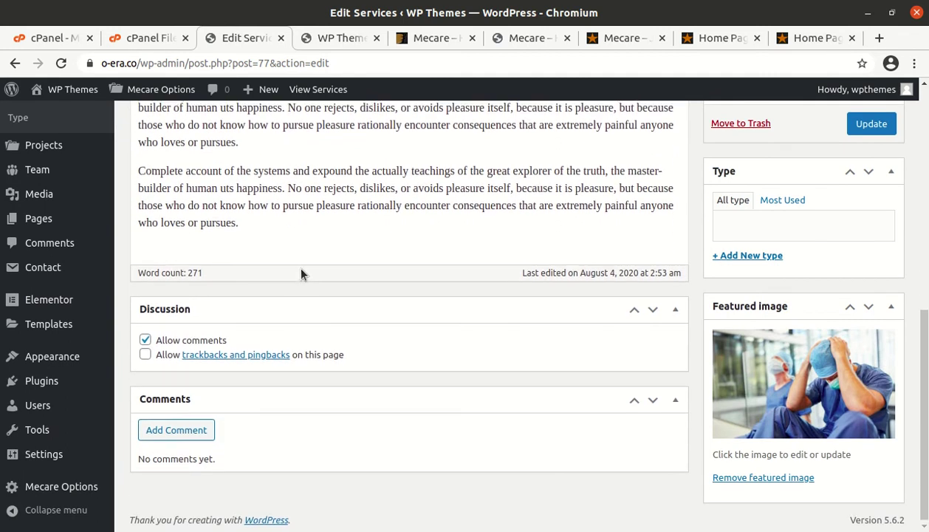
pyautogui.scroll(8, 301, 269)
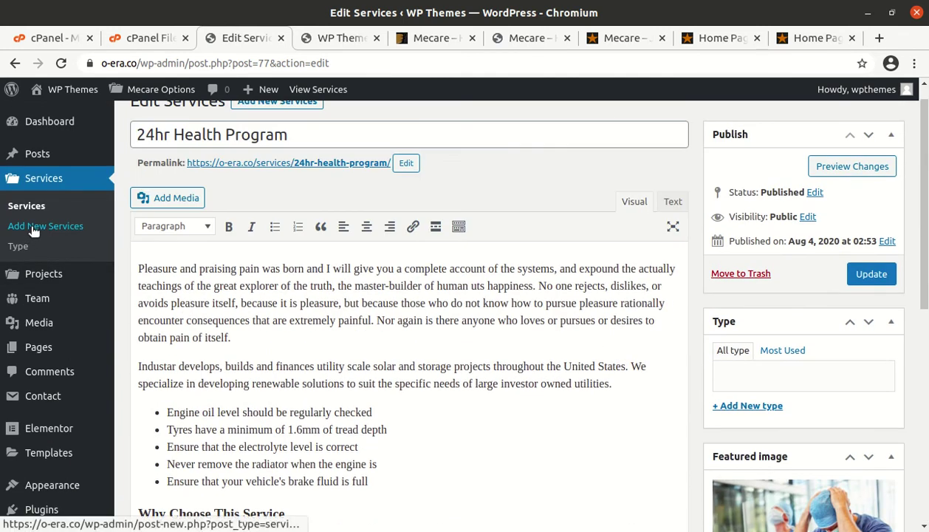
# - Switch to the o-era.co site's browser tab and open the Services page from its navigation to view the service listing
pyautogui.click(323, 40)
pyautogui.moveTo(383, 179)
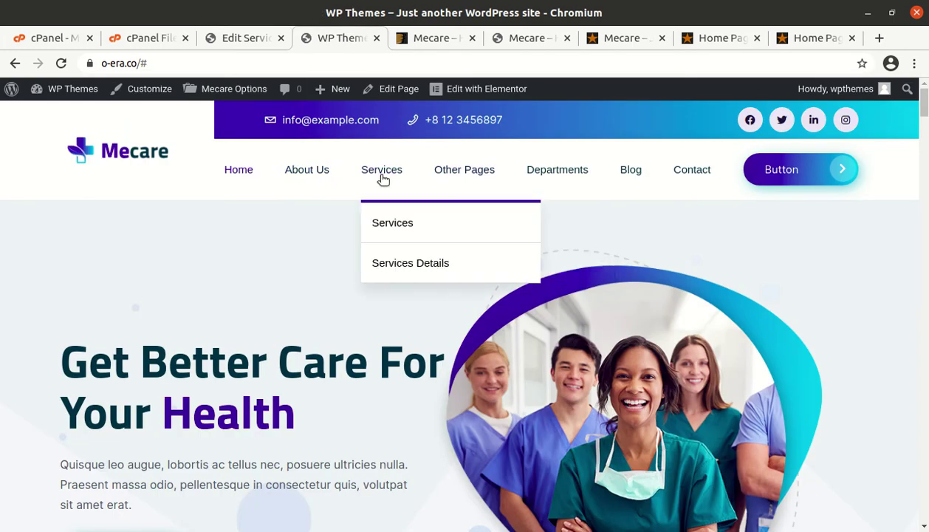
pyautogui.click(382, 220)
pyautogui.scroll(-6, 382, 218)
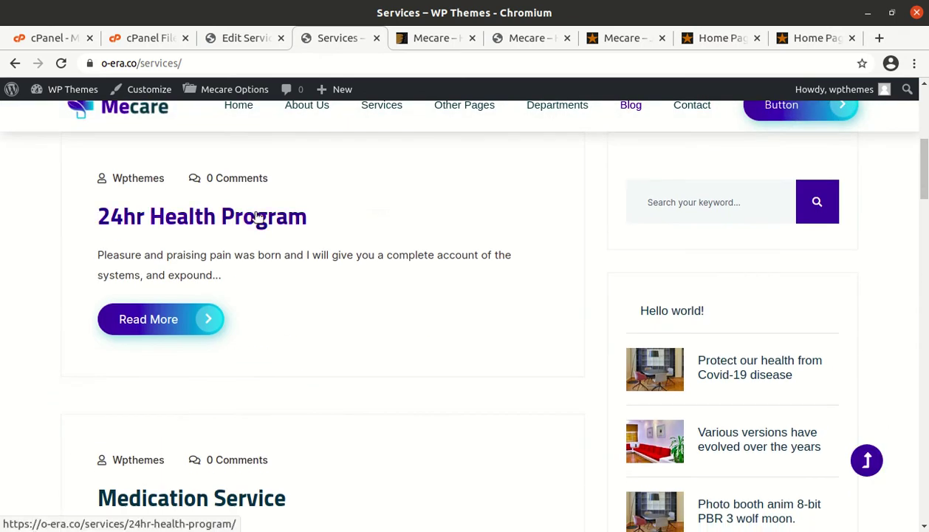
# - Open the full 24hr Health Program entry from the service listing and look through its details page down to the footer
pyautogui.click(139, 330)
pyautogui.scroll(-10, 235, 330)
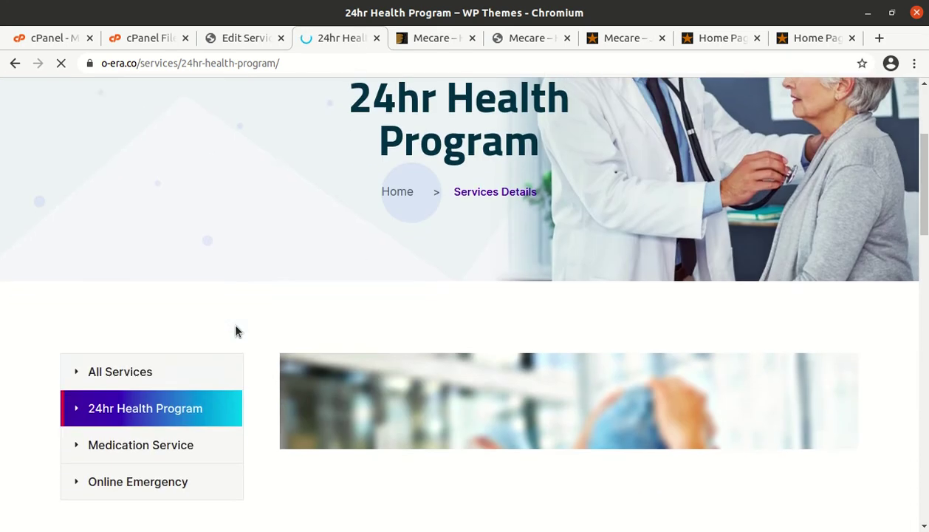
pyautogui.scroll(4, 286, 336)
pyautogui.scroll(-3, 231, 338)
pyautogui.scroll(3, 214, 328)
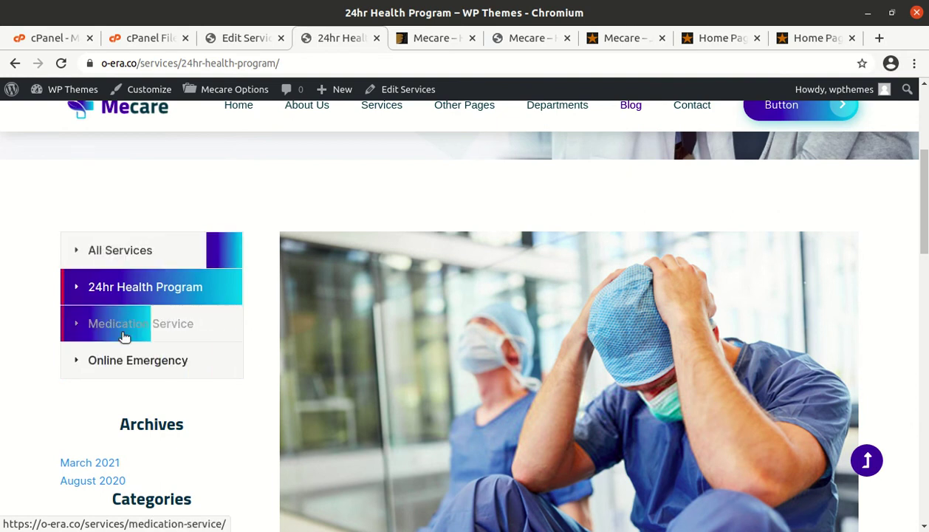
pyautogui.scroll(-8, 123, 338)
pyautogui.scroll(-7, 315, 347)
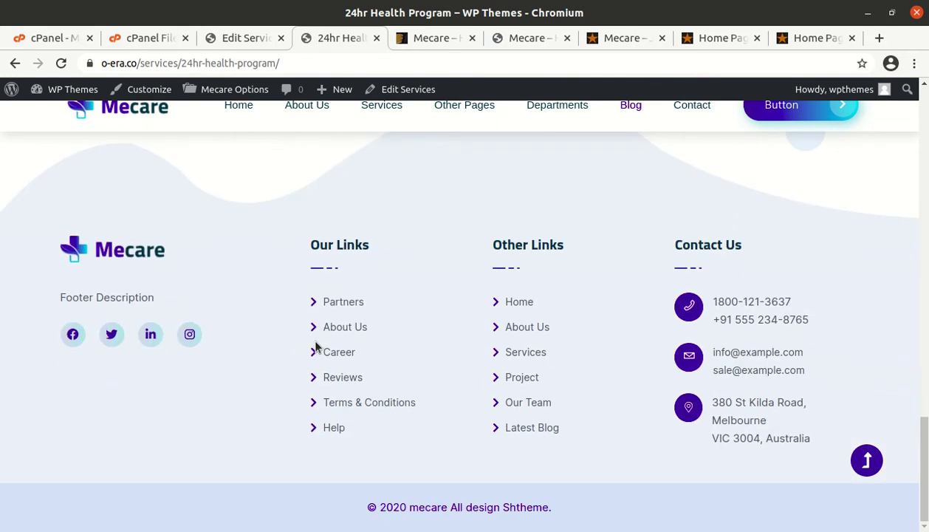
# - Return from the 24hr Health Program page to the WordPress admin and open the Projects list
pyautogui.scroll(15, 316, 347)
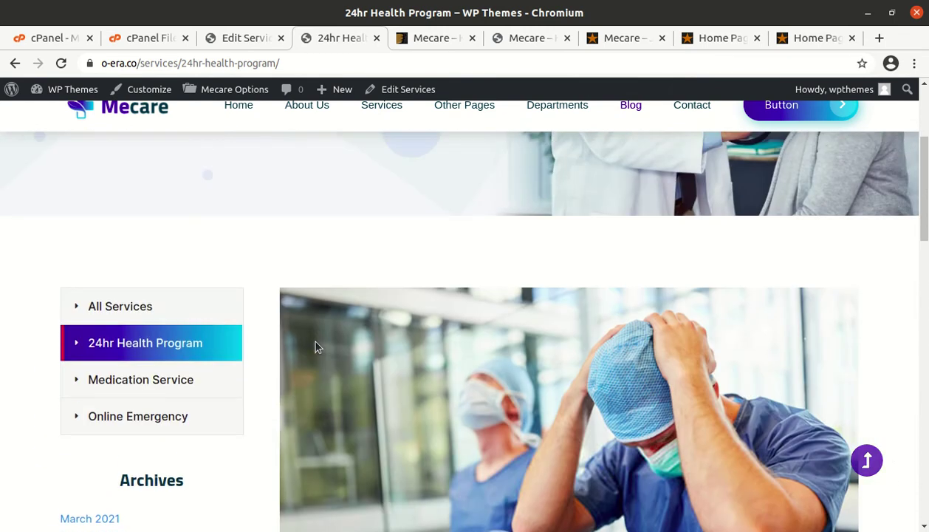
pyautogui.scroll(4, 315, 348)
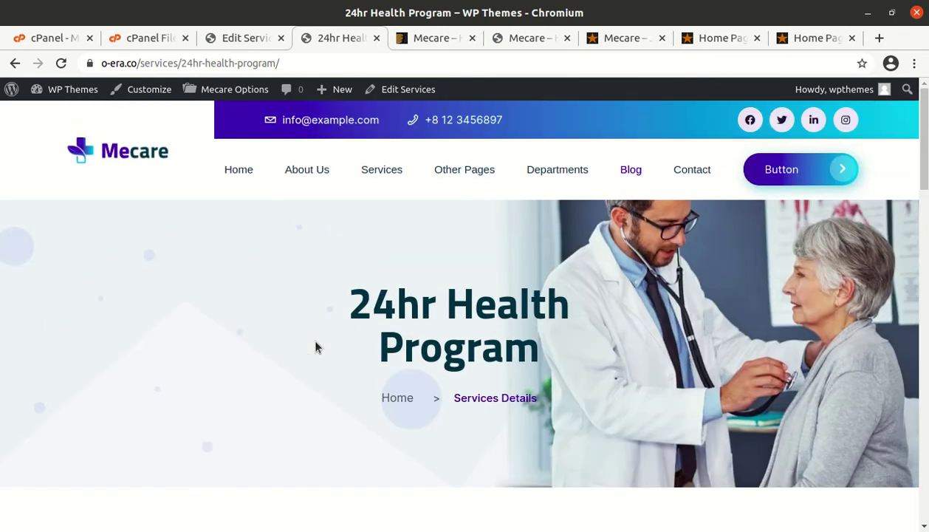
pyautogui.click(244, 42)
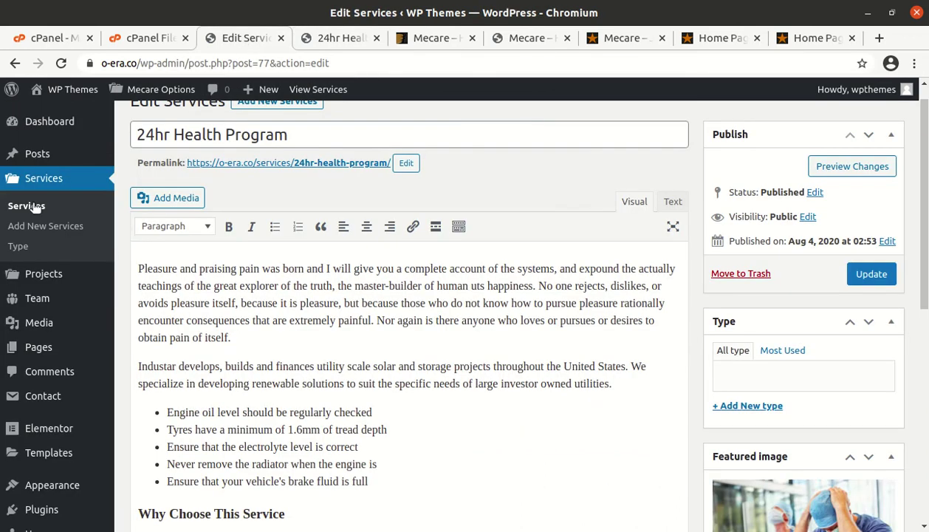
pyautogui.moveTo(47, 279)
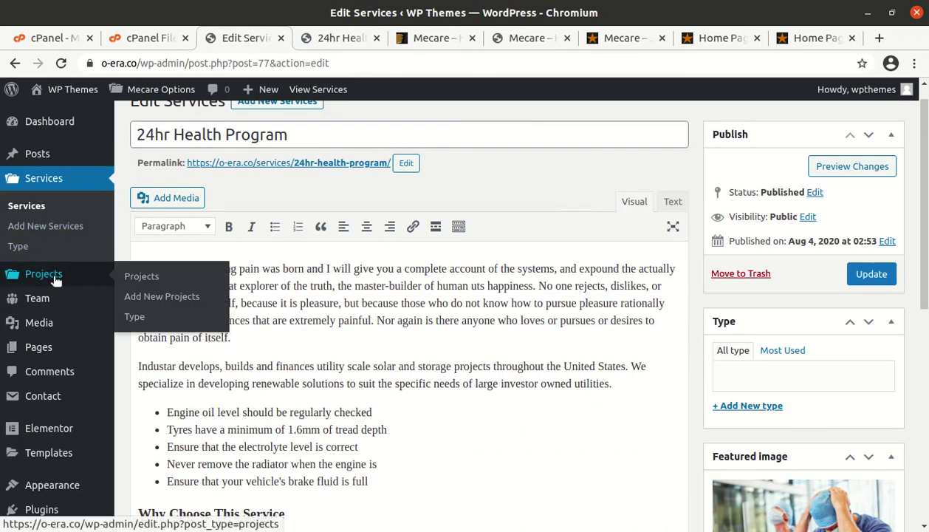
pyautogui.click(137, 281)
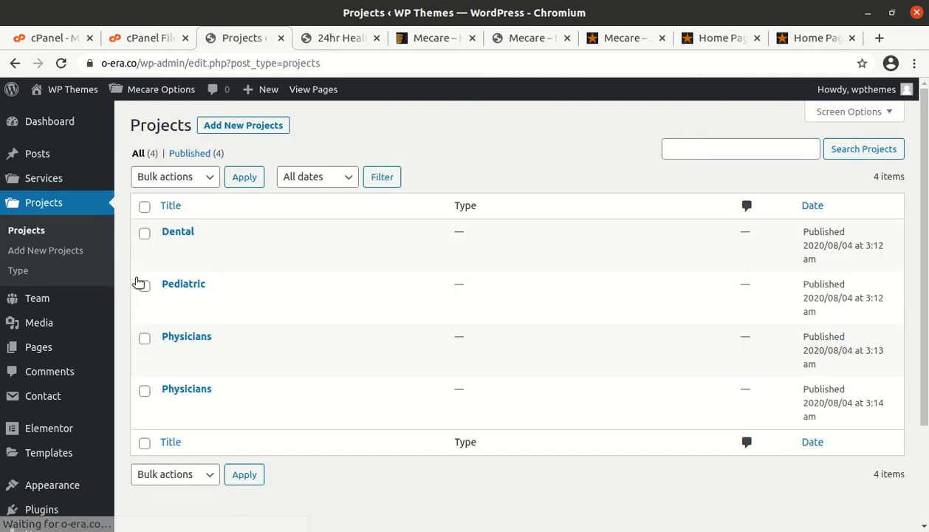
pyautogui.moveTo(182, 242)
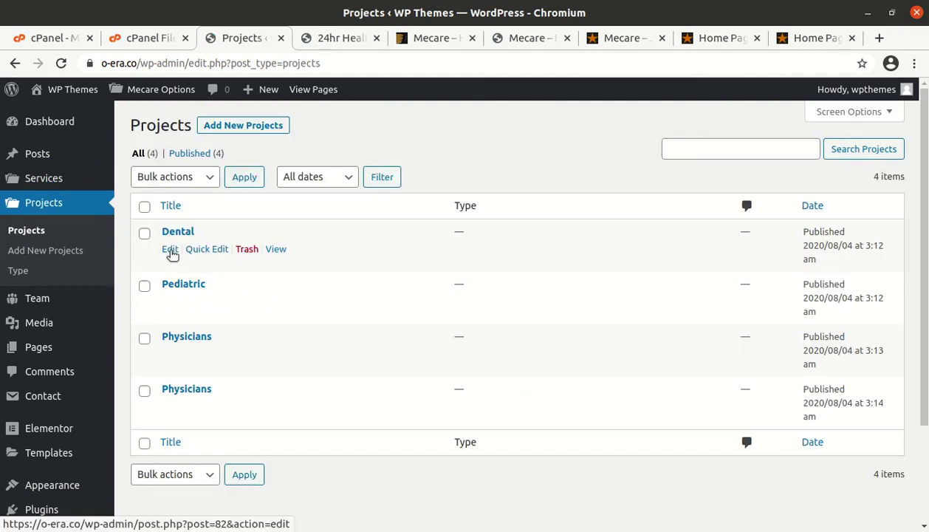
# - View the Dental project's public page in a new tab and look through it down to the footer
pyautogui.click(347, 37)
pyautogui.moveTo(367, 166)
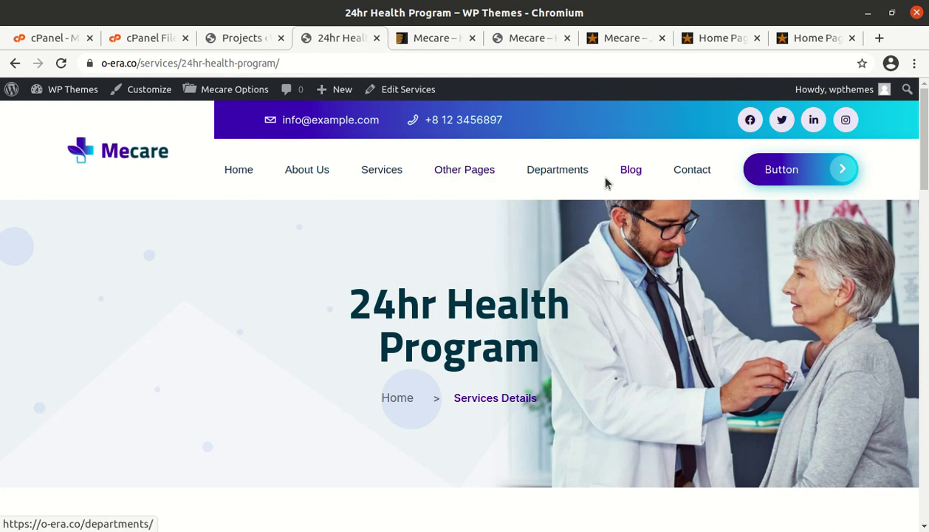
pyautogui.click(235, 37)
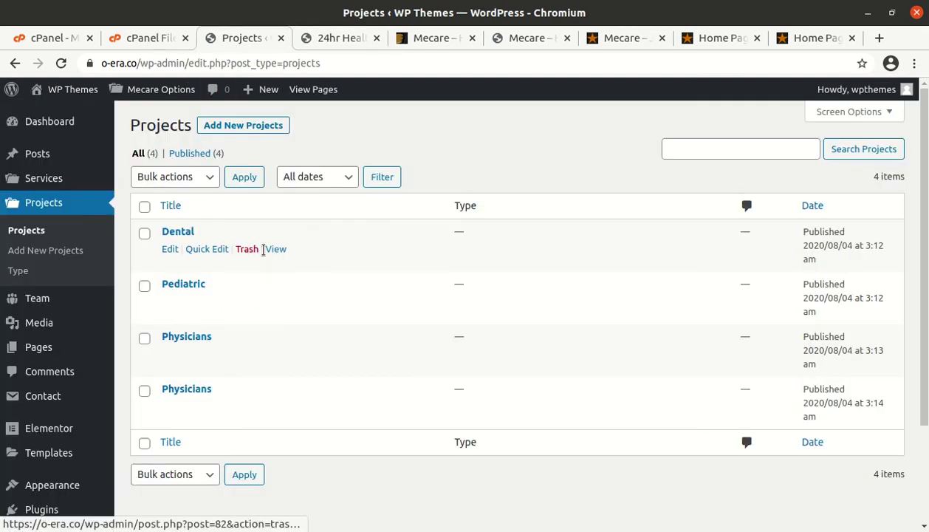
pyautogui.middleClick(276, 250)
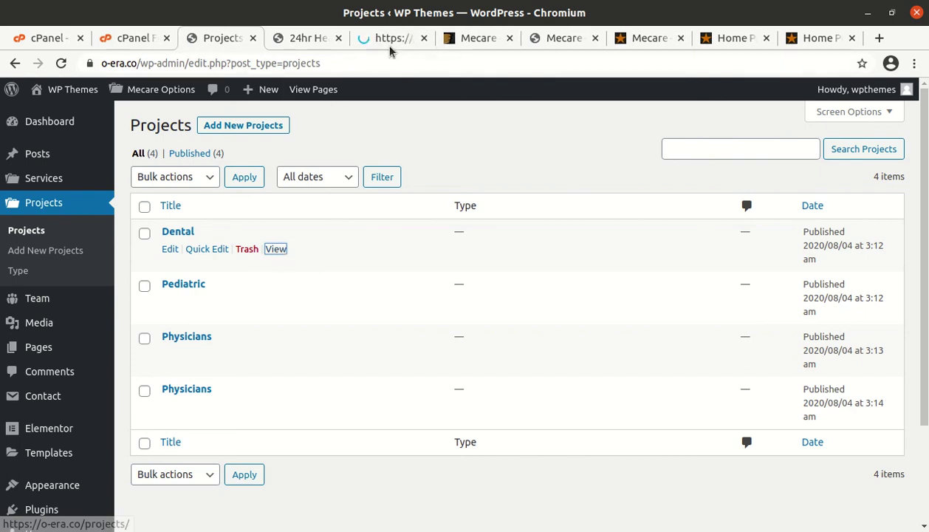
pyautogui.click(390, 47)
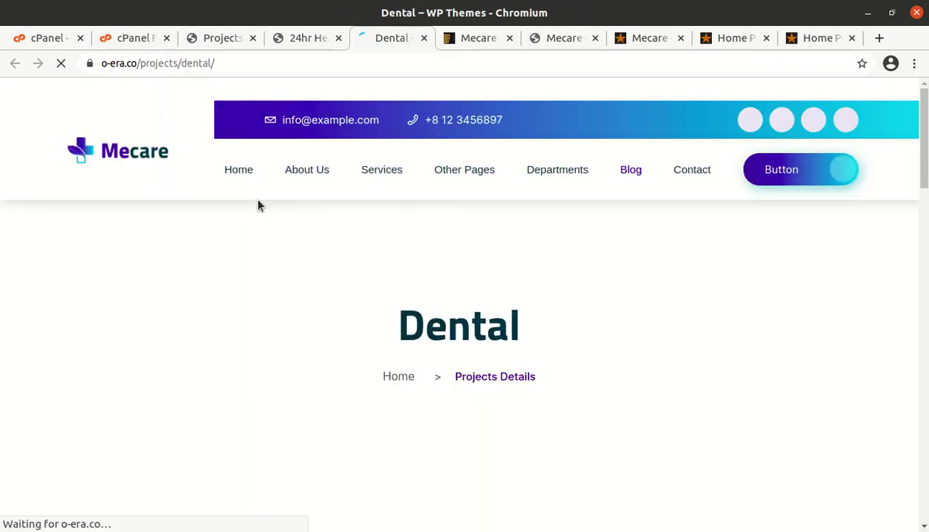
pyautogui.scroll(-2, 298, 248)
pyautogui.scroll(-10, 299, 254)
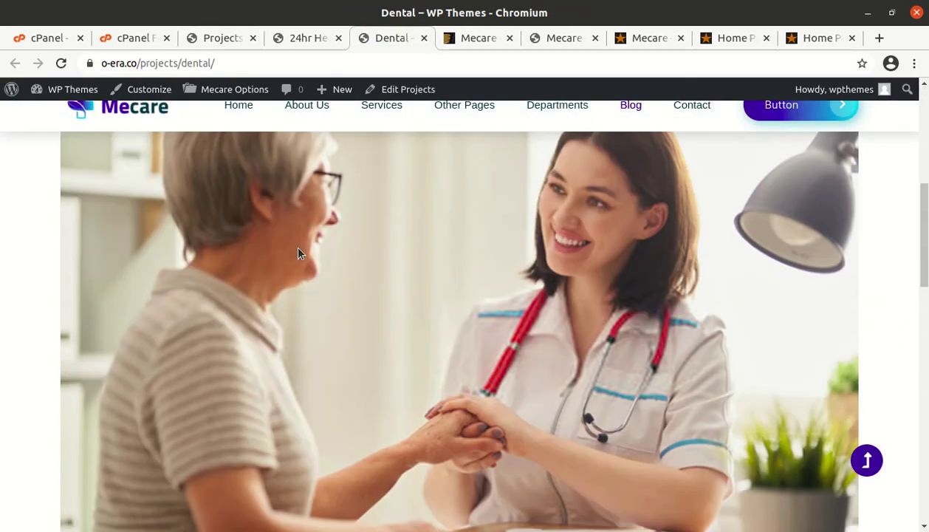
pyautogui.scroll(-8, 298, 254)
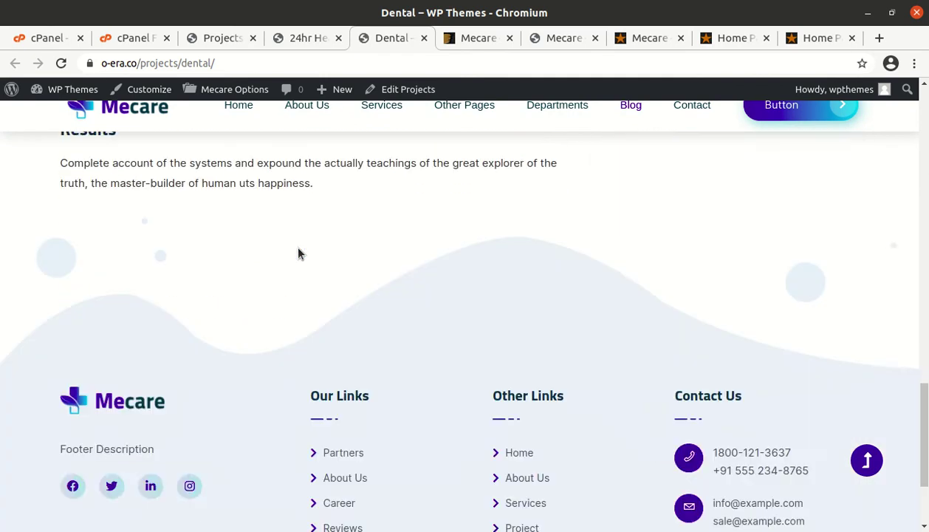
# - Examine the Dental project's description, What We Did and Results text, and the Doctors work schedule
pyautogui.scroll(4, 298, 254)
pyautogui.scroll(2, 298, 253)
pyautogui.scroll(-1, 637, 337)
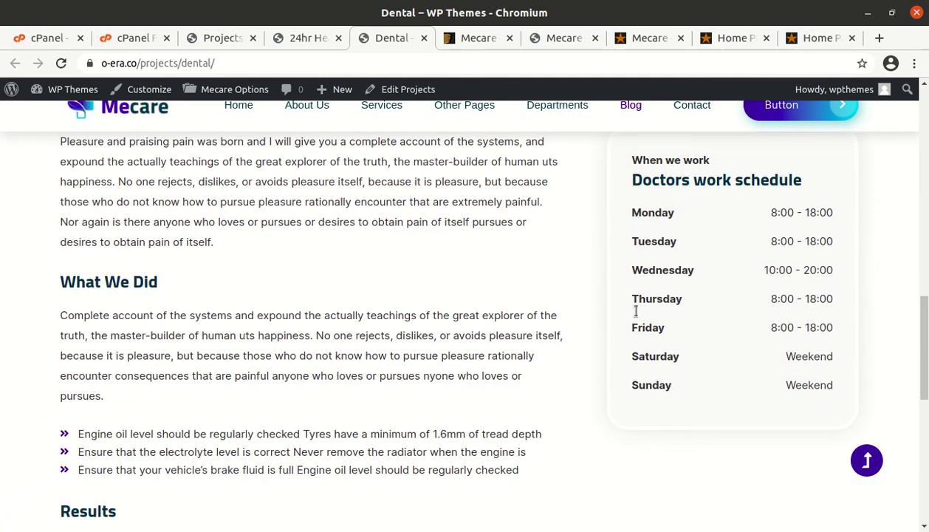
pyautogui.moveTo(626, 201); pyautogui.dragTo(746, 410)
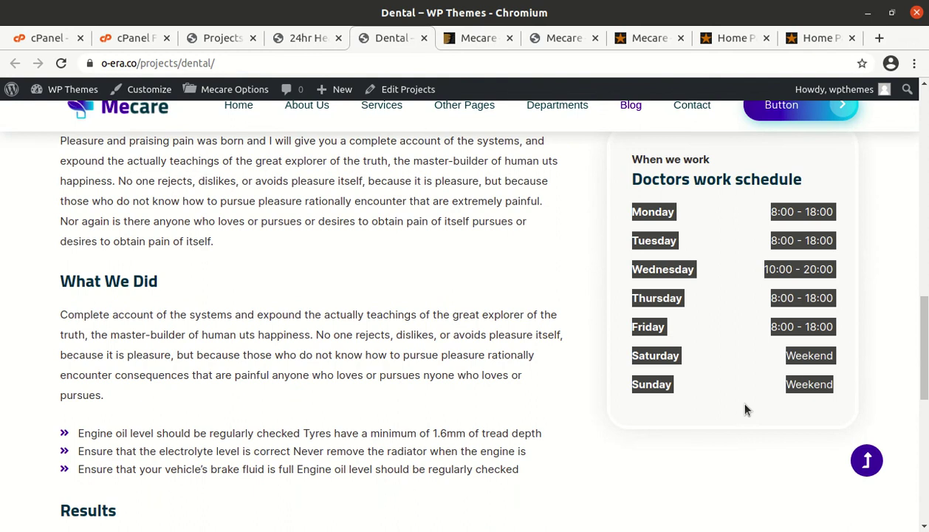
pyautogui.click(576, 468)
pyautogui.scroll(-5, 307, 376)
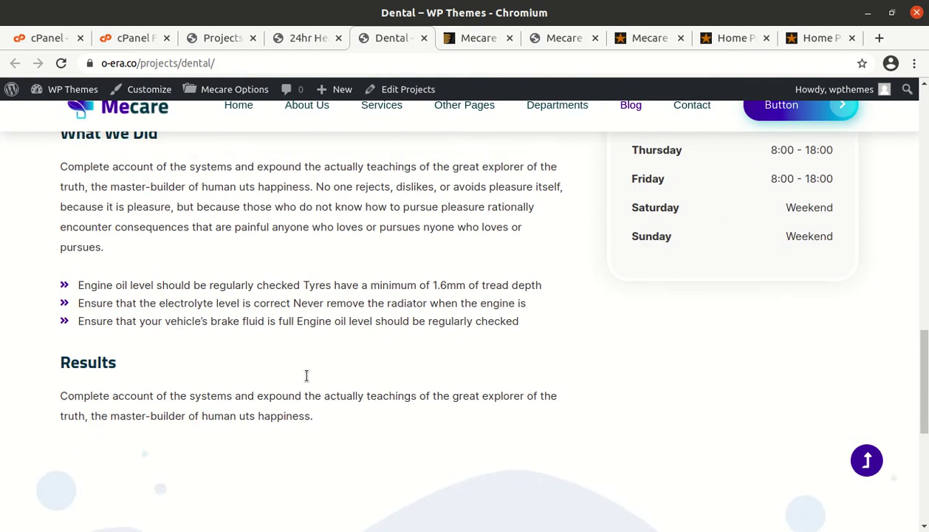
pyautogui.scroll(3, 307, 380)
pyautogui.scroll(8, 307, 380)
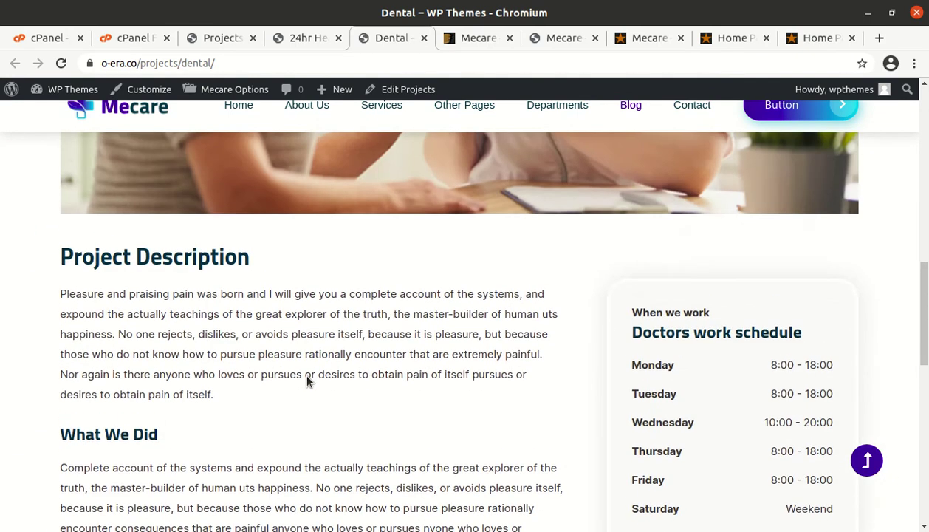
# - Go back to the WordPress admin tab and open the Team list
pyautogui.click(208, 40)
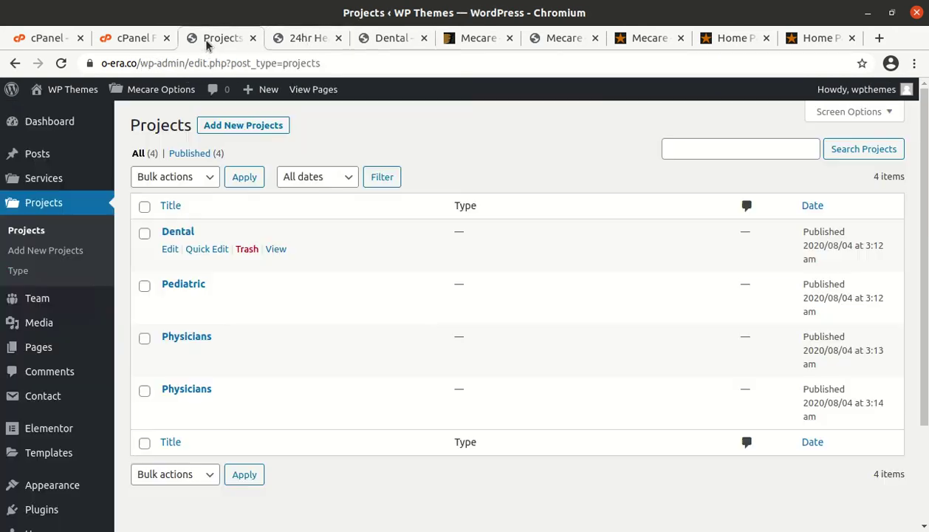
pyautogui.moveTo(41, 302)
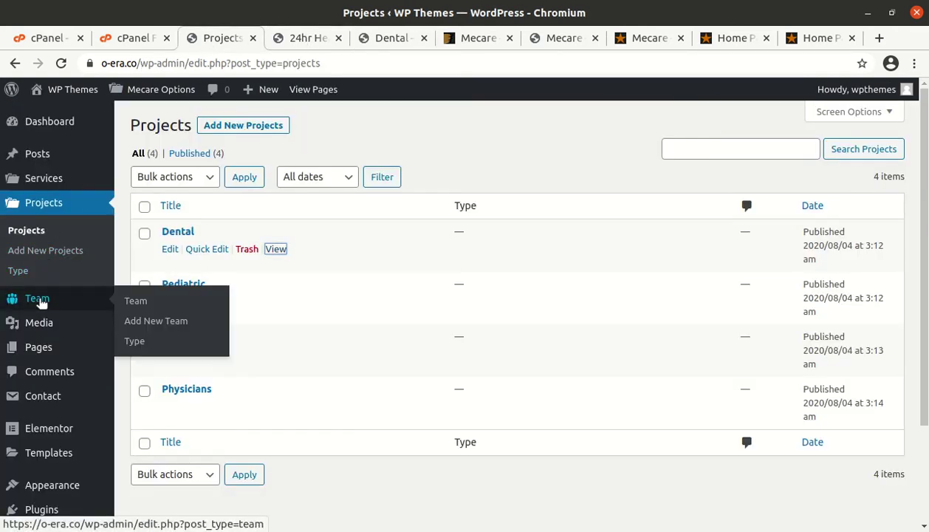
pyautogui.click(130, 304)
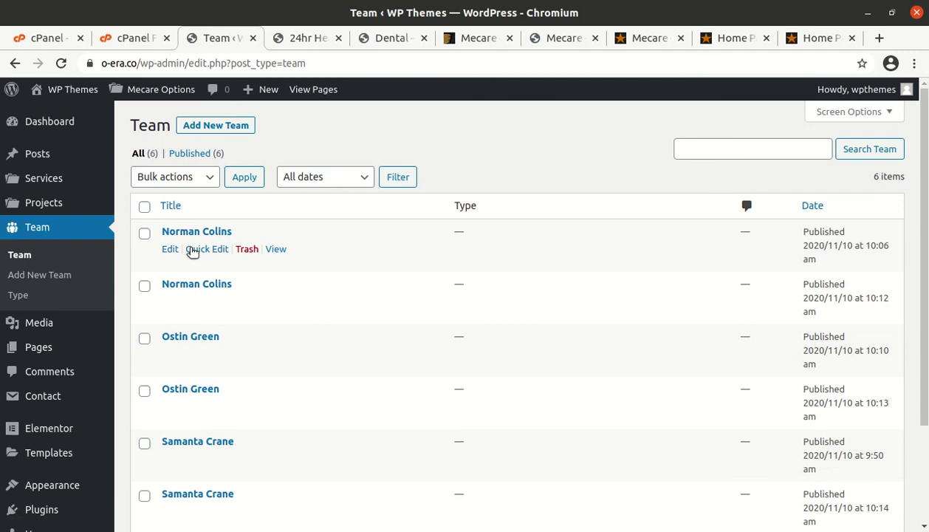
# - View the first team member's public page in a new tab and look through the photo, biography and social links
pyautogui.middleClick(276, 249)
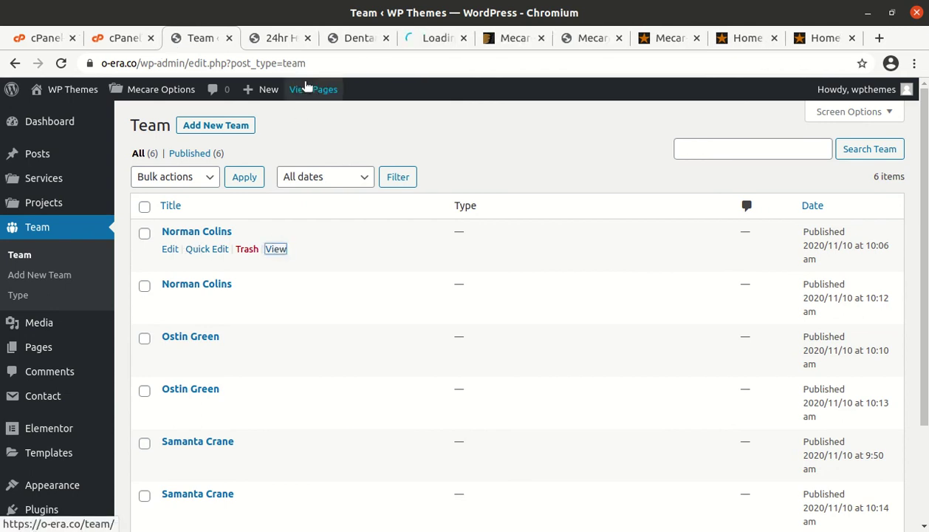
pyautogui.click(432, 38)
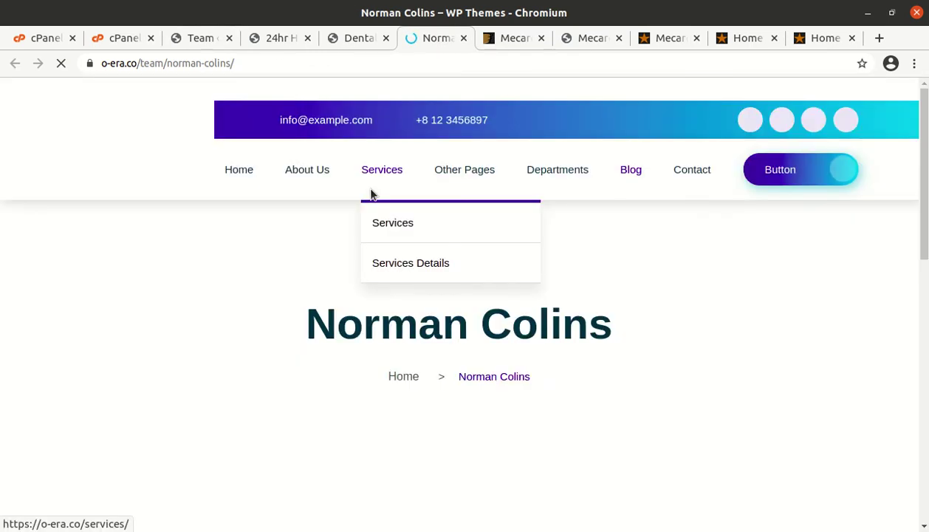
pyautogui.scroll(-5, 237, 332)
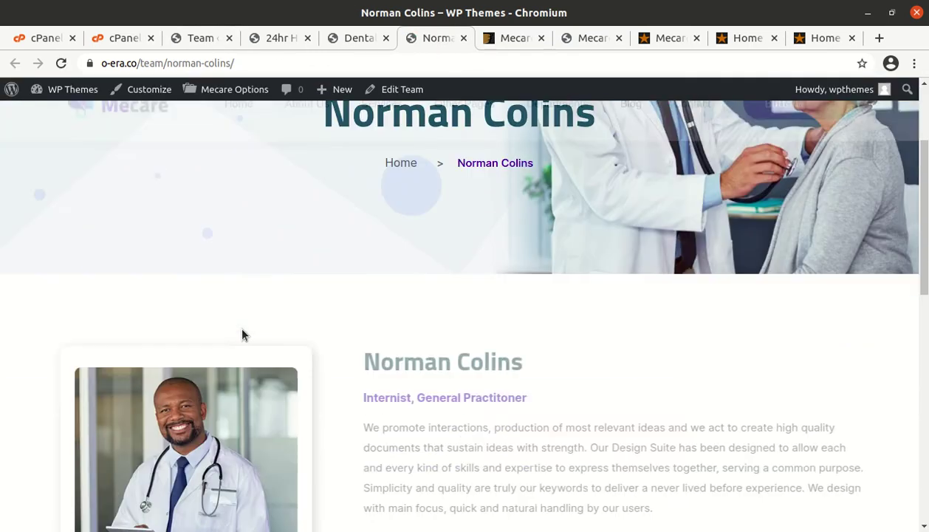
pyautogui.scroll(-6, 309, 303)
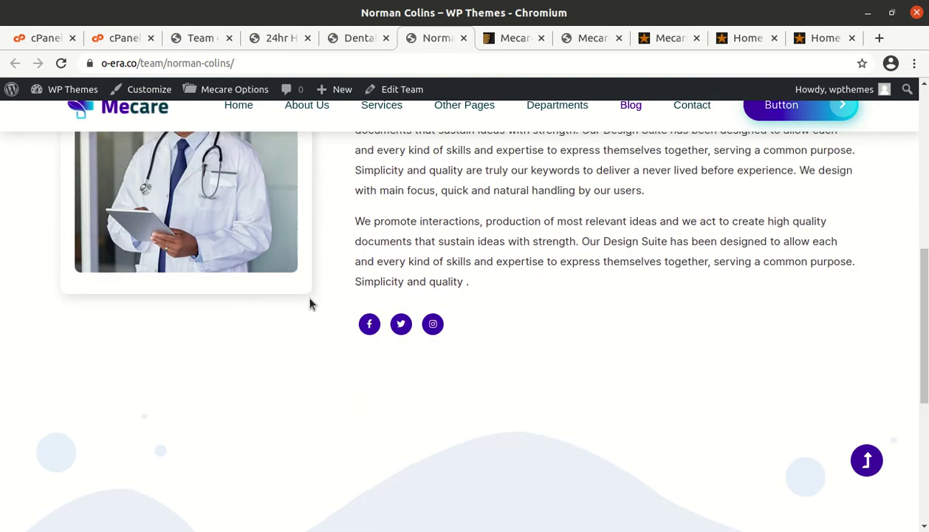
pyautogui.scroll(4, 309, 303)
pyautogui.scroll(4, 310, 303)
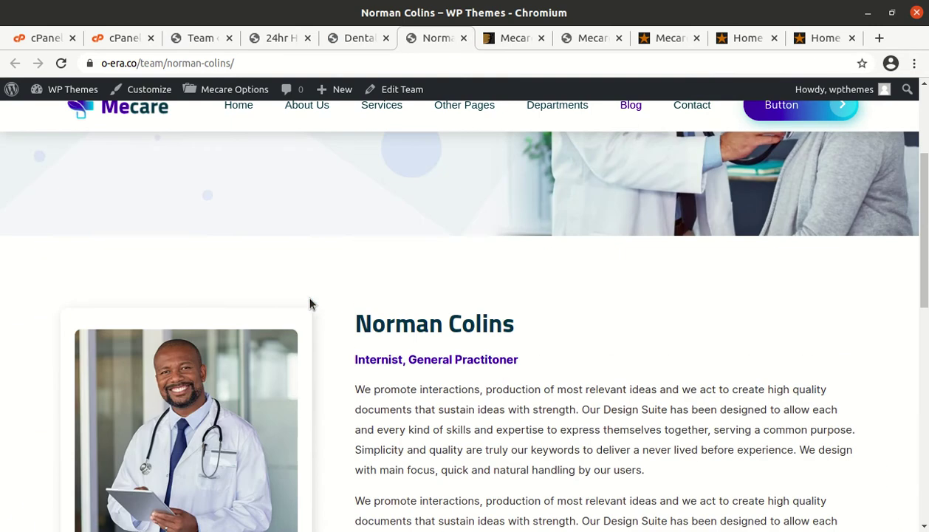
pyautogui.scroll(-2, 354, 336)
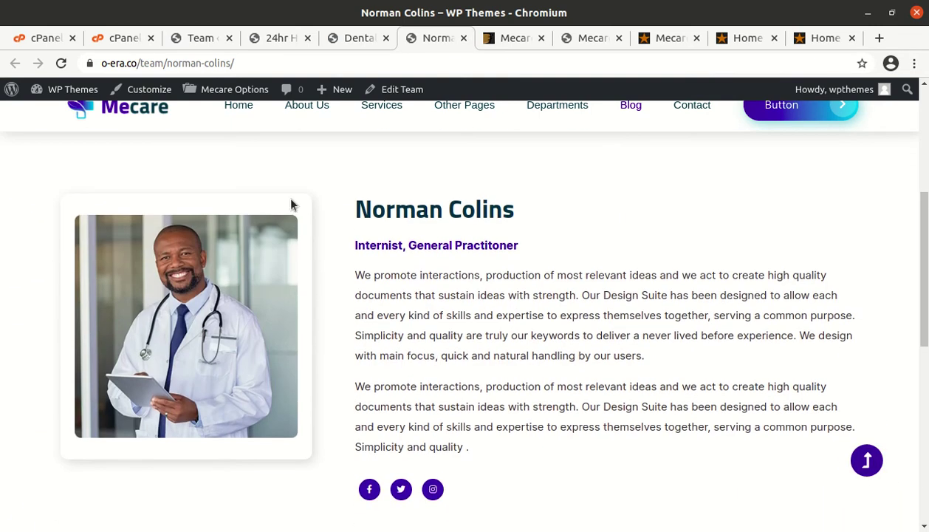
# - Close the Dental project's browser tab and return to the Team list in the WordPress admin
pyautogui.click(346, 46)
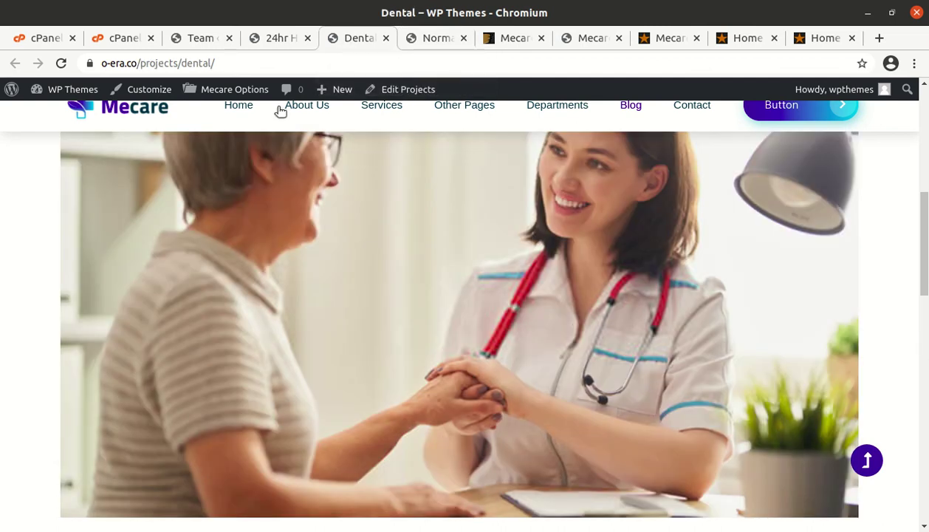
pyautogui.click(385, 38)
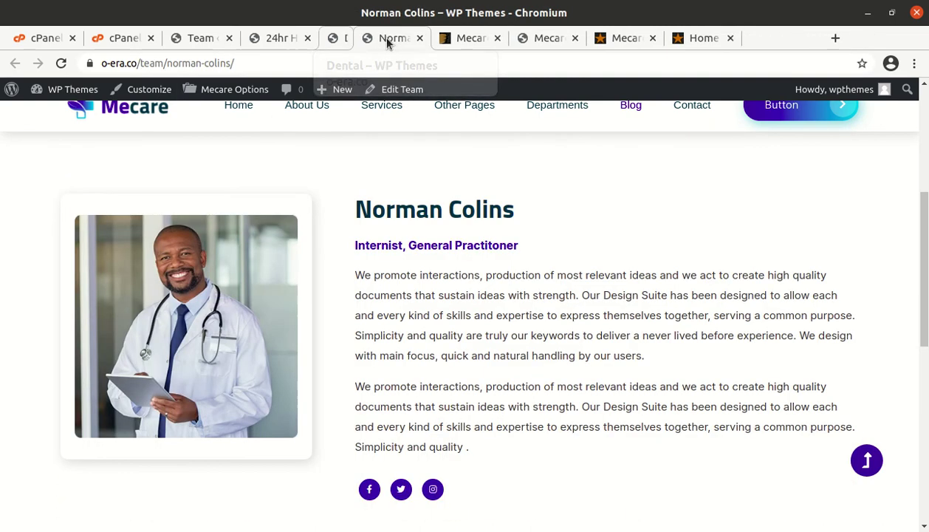
pyautogui.click(286, 38)
pyautogui.click(205, 40)
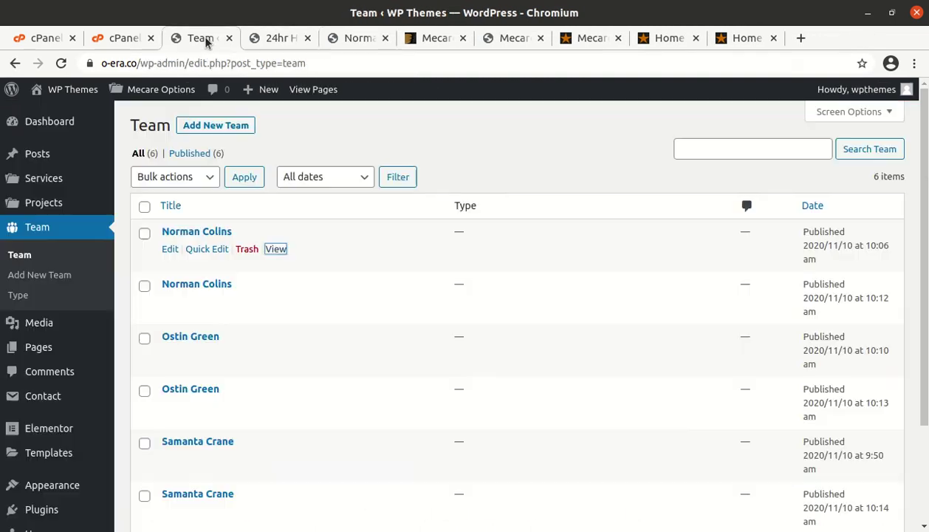
pyautogui.scroll(-2, 215, 379)
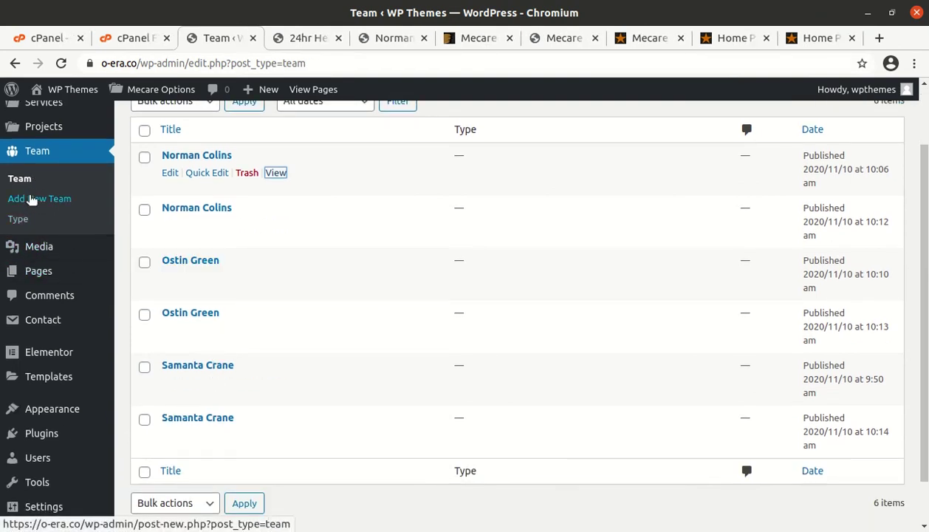
pyautogui.scroll(-1, 37, 218)
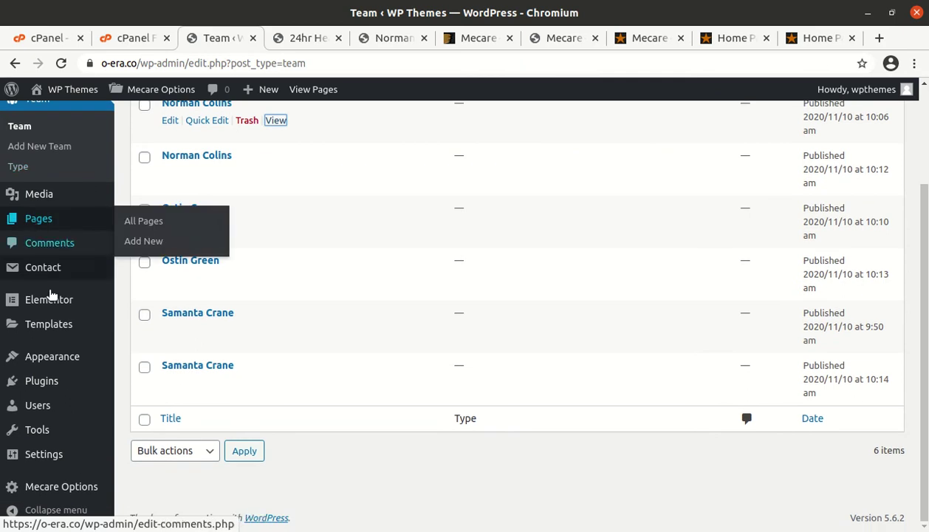
pyautogui.moveTo(52, 299)
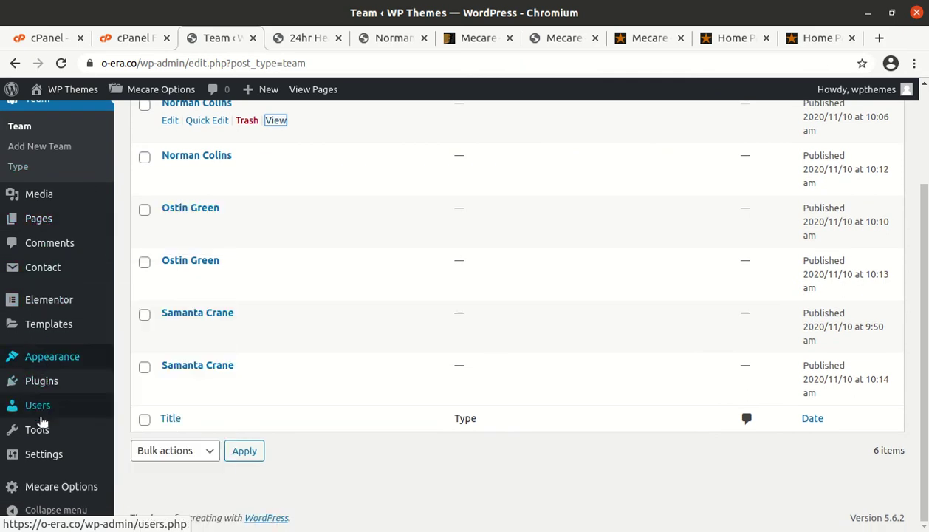
pyautogui.scroll(3, 54, 505)
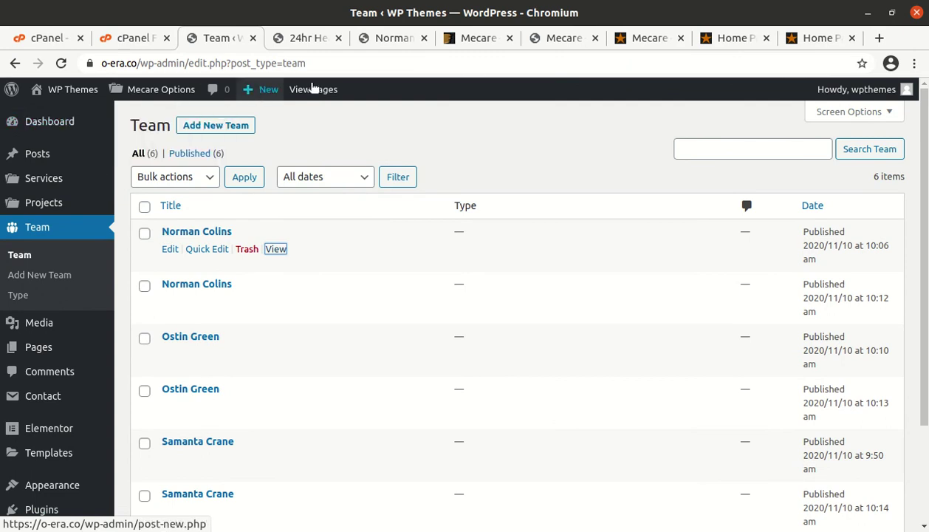
# - Visit the o-era.co home page from the admin and open it for editing in Elementor
pyautogui.moveTo(67, 111)
pyautogui.moveTo(68, 90)
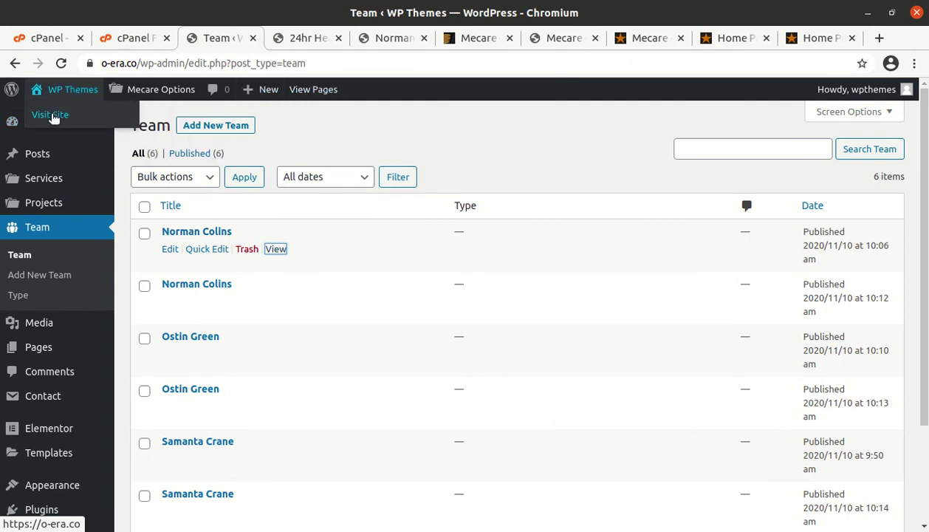
pyautogui.click(53, 116)
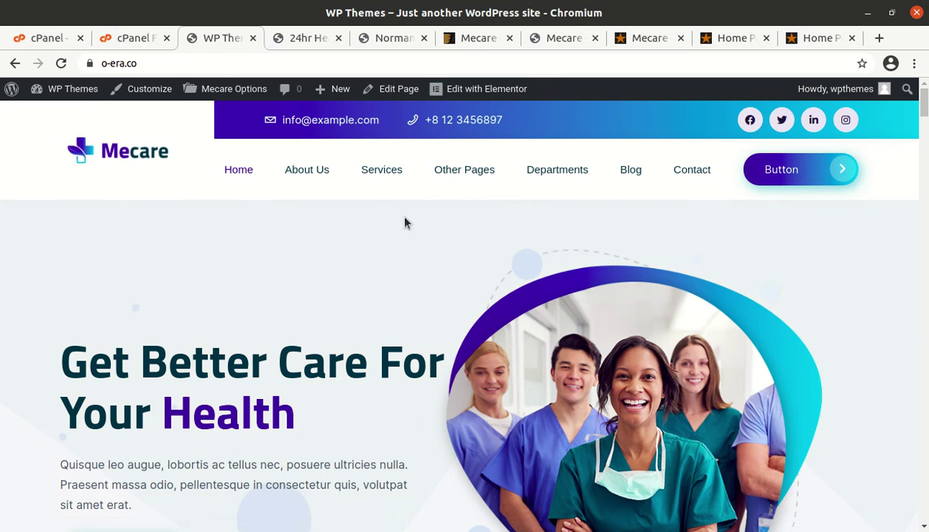
pyautogui.scroll(-2, 404, 222)
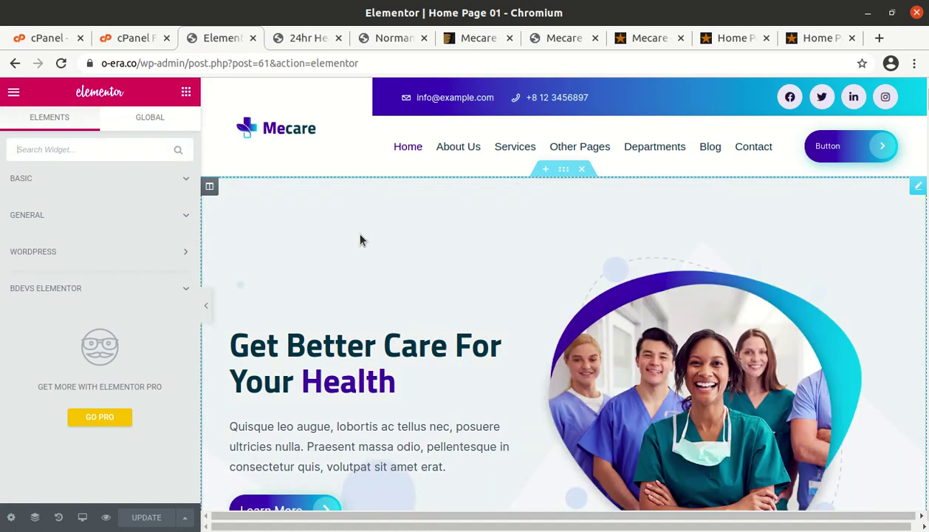
# - Open the home page's hero slider for editing and examine its background image, featured image, heading and content settings
pyautogui.scroll(-3, 361, 238)
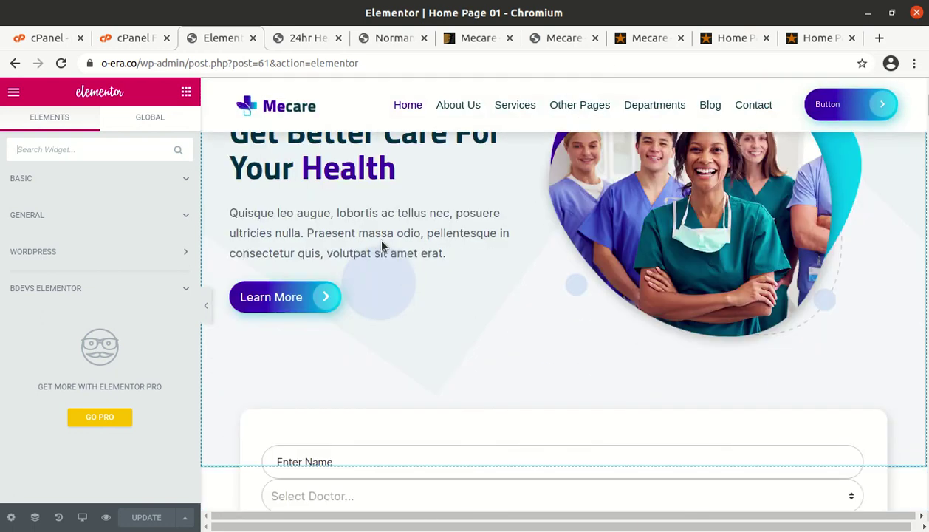
pyautogui.click(381, 246)
pyautogui.scroll(3, 369, 273)
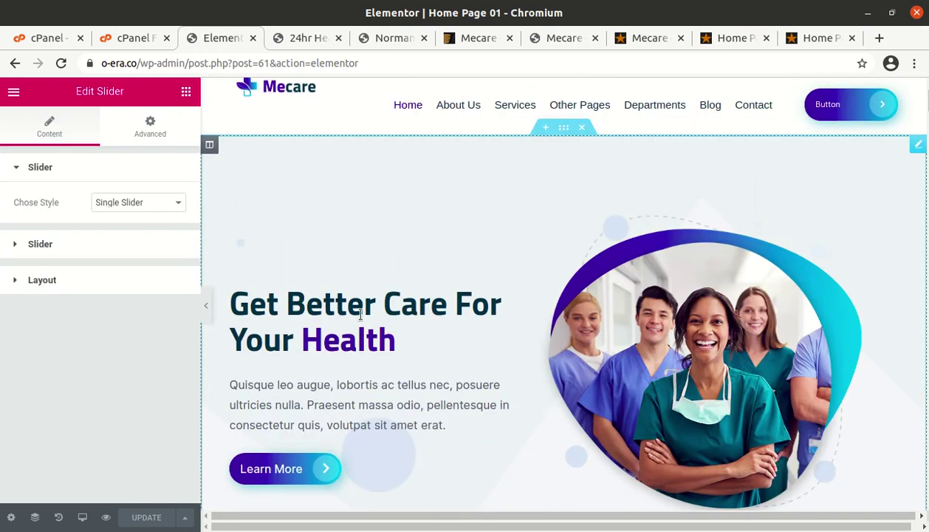
pyautogui.click(68, 246)
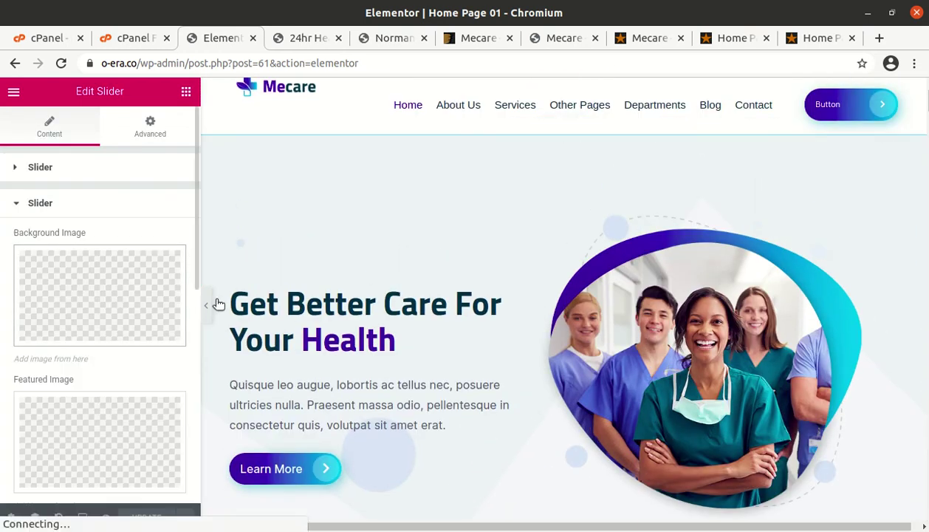
pyautogui.scroll(-6, 238, 326)
pyautogui.scroll(-4, 136, 332)
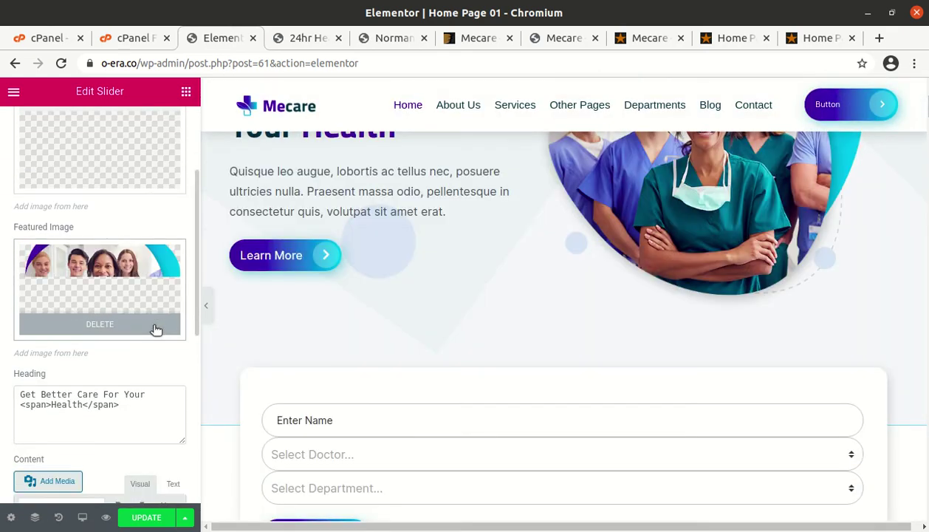
pyautogui.scroll(-3, 133, 329)
pyautogui.scroll(-2, 100, 347)
pyautogui.moveTo(60, 387); pyautogui.dragTo(128, 425)
pyautogui.moveTo(230, 176); pyautogui.dragTo(300, 203)
pyautogui.click(100, 423)
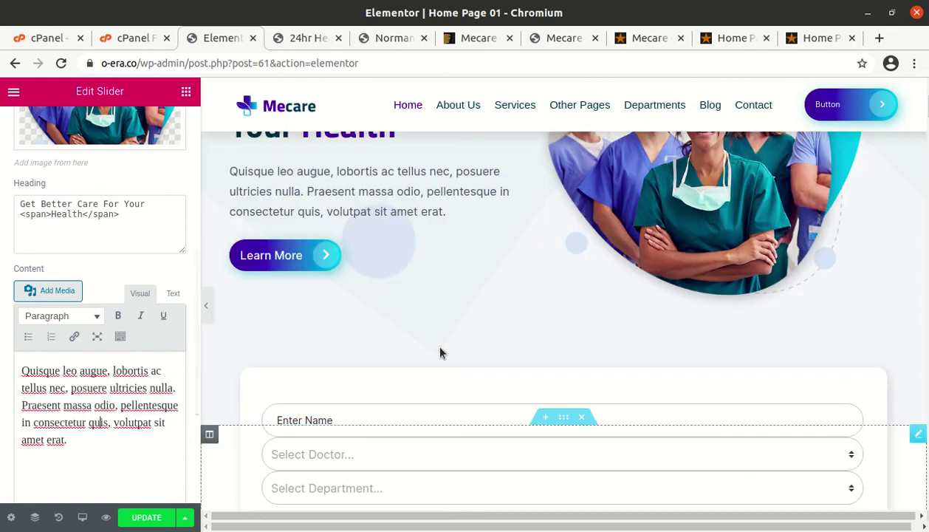
# - Open the Our Services section's settings below the hero slider and appointment form
pyautogui.scroll(-4, 439, 353)
pyautogui.scroll(2, 392, 280)
pyautogui.scroll(-3, 392, 280)
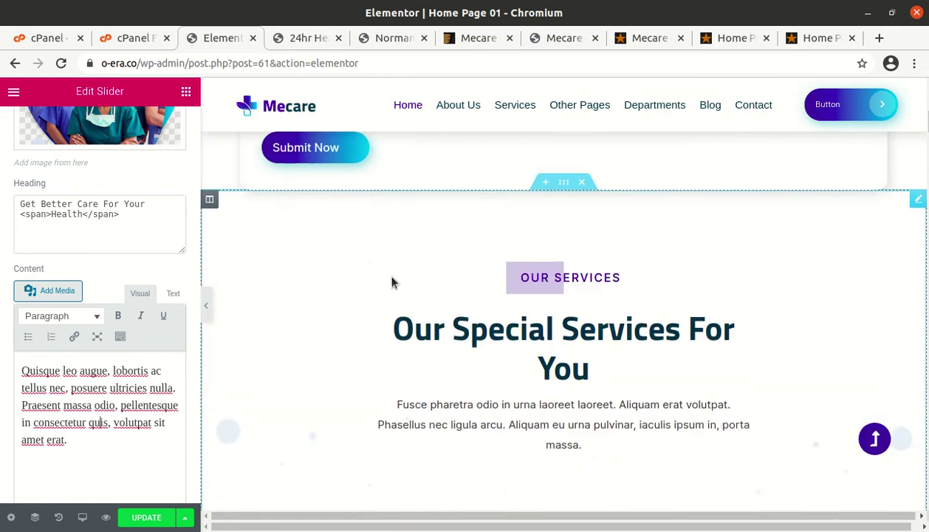
pyautogui.scroll(-3, 392, 282)
pyautogui.click(369, 423)
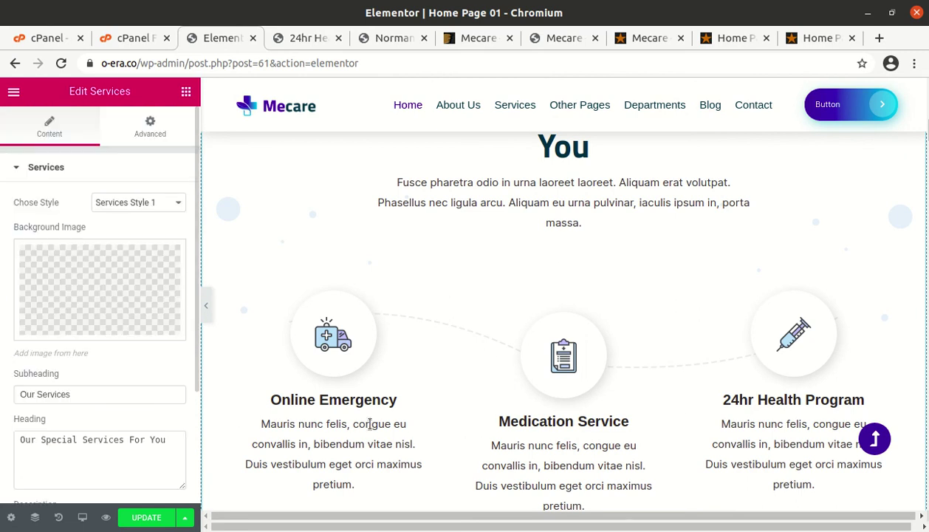
# - Open the About Us section's settings and look through the counter and departments sections below it
pyautogui.scroll(-2, 278, 386)
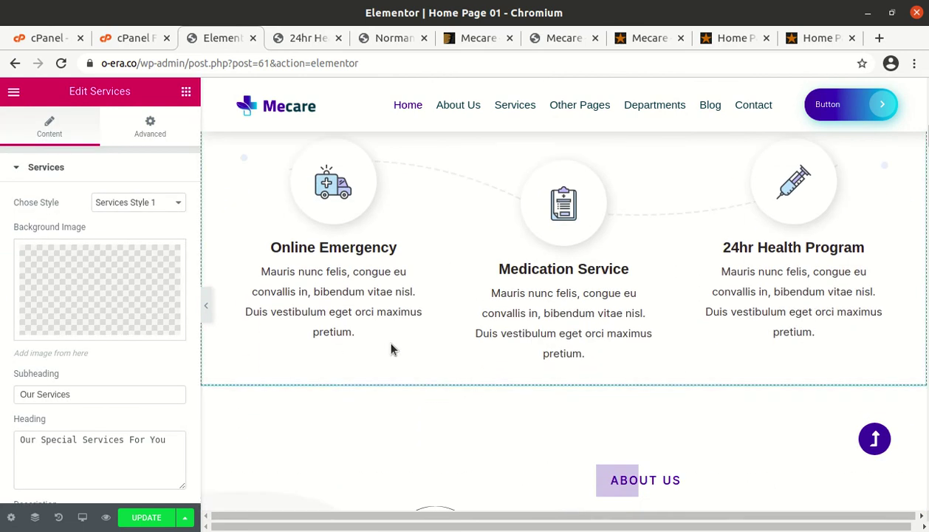
pyautogui.scroll(-4, 394, 349)
pyautogui.click(728, 313)
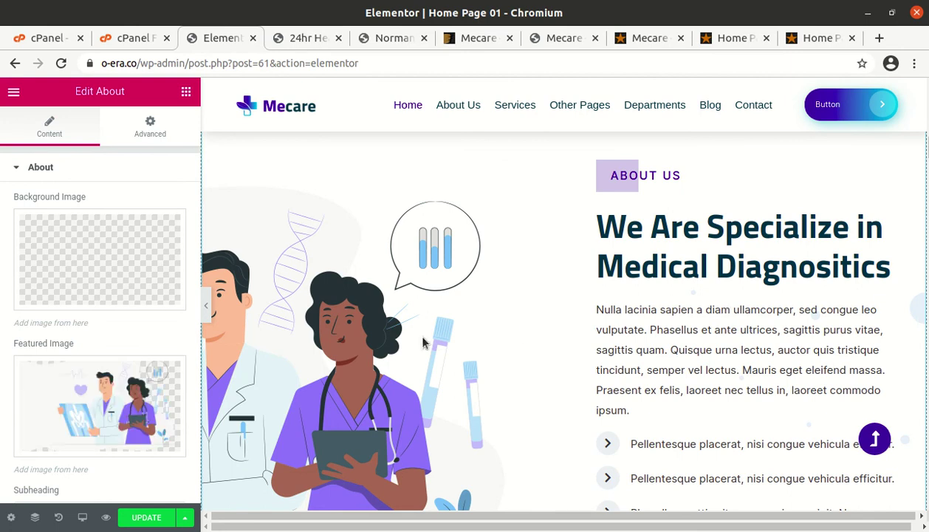
pyautogui.scroll(-7, 422, 342)
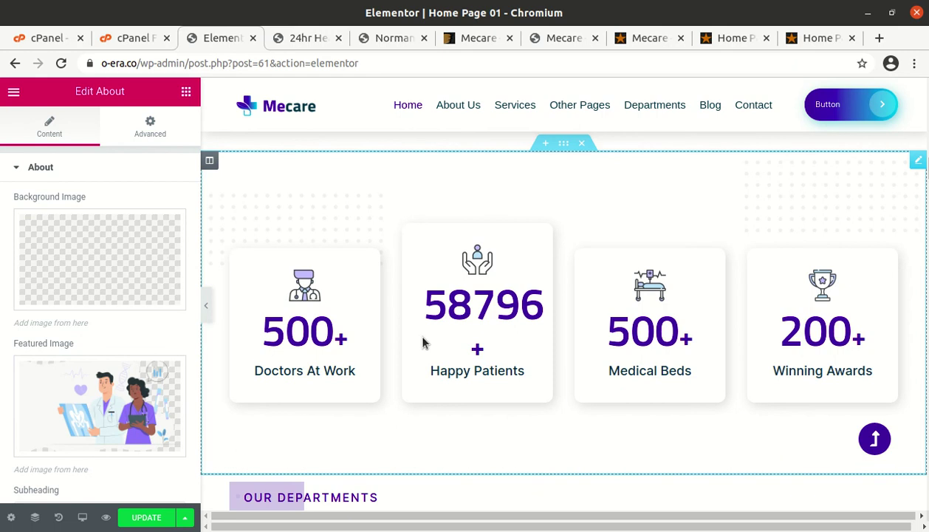
pyautogui.scroll(-7, 561, 343)
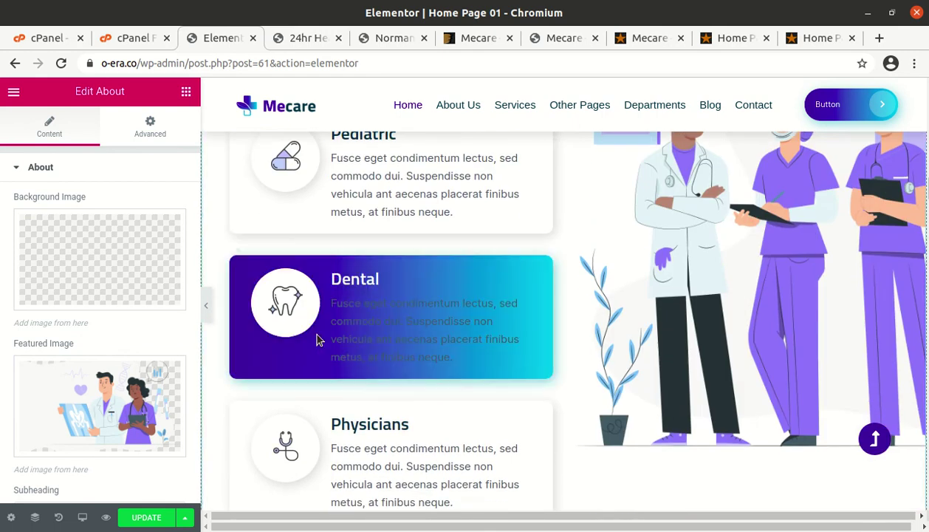
pyautogui.scroll(7, 342, 342)
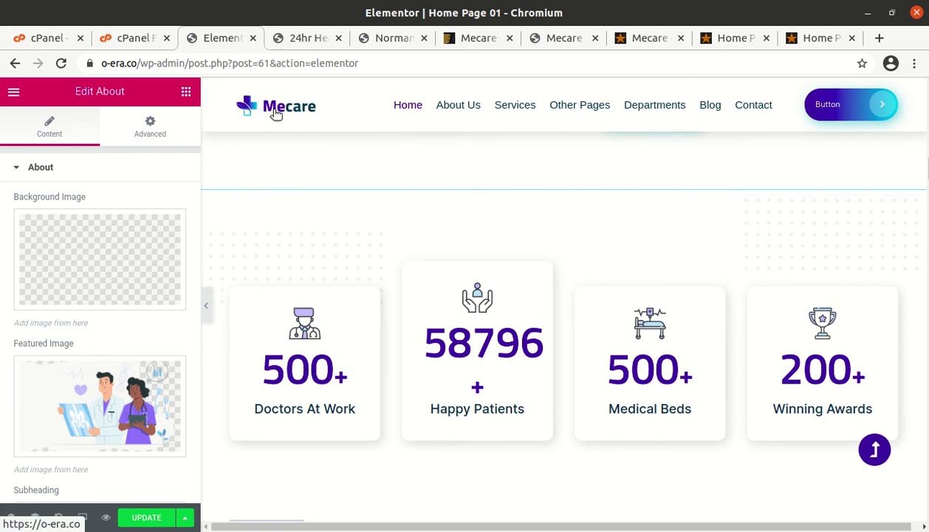
# - Leave the Elementor editor without saving and view the live home page
pyautogui.click(276, 113)
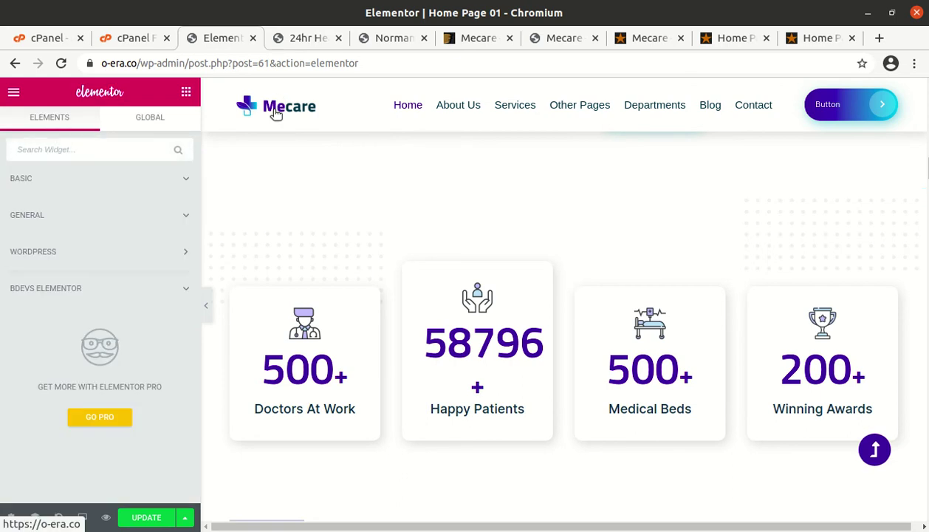
pyautogui.click(13, 90)
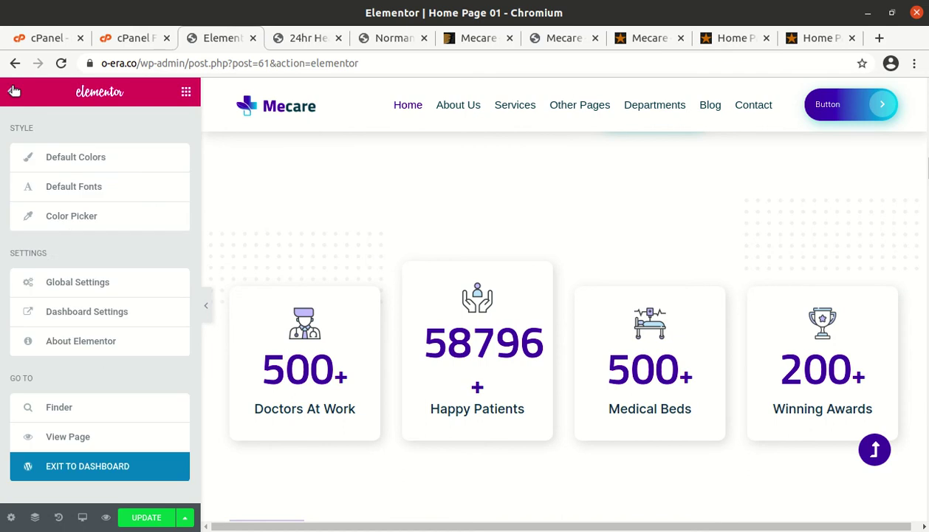
pyautogui.click(74, 436)
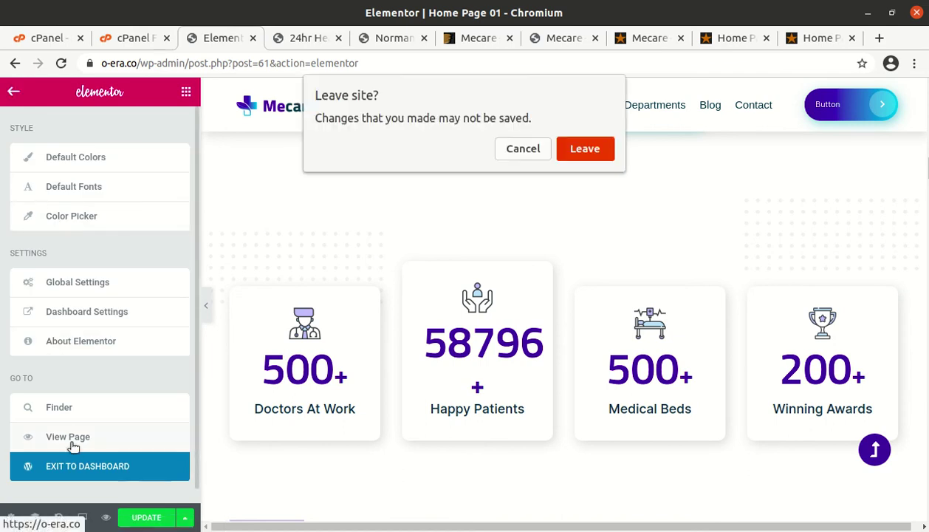
pyautogui.click(563, 150)
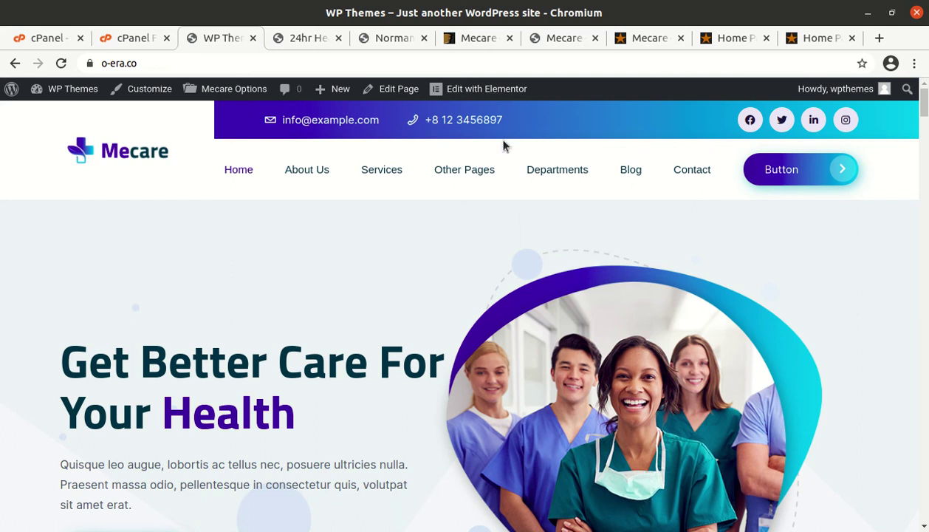
# - Look through the live home page's hero, appointment form and Our Services section, highlighting the services heading and description
pyautogui.scroll(-5, 385, 295)
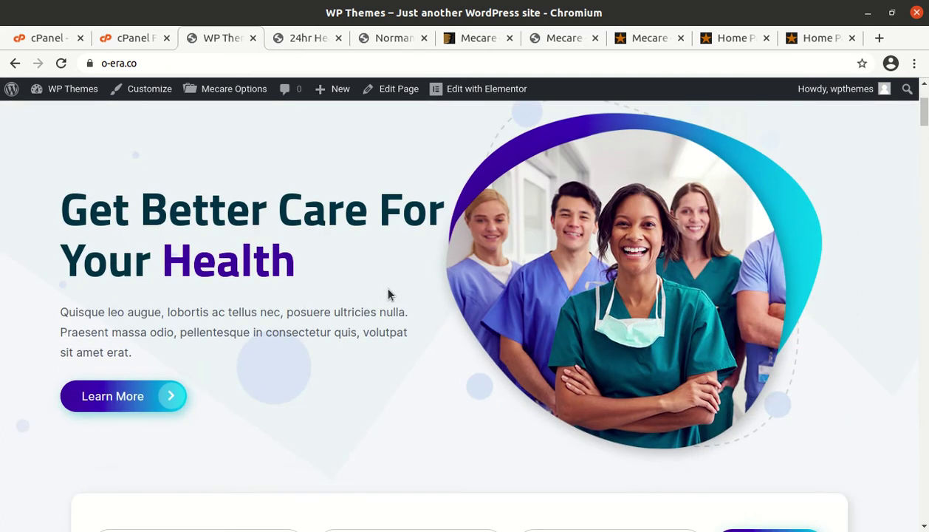
pyautogui.scroll(-3, 390, 294)
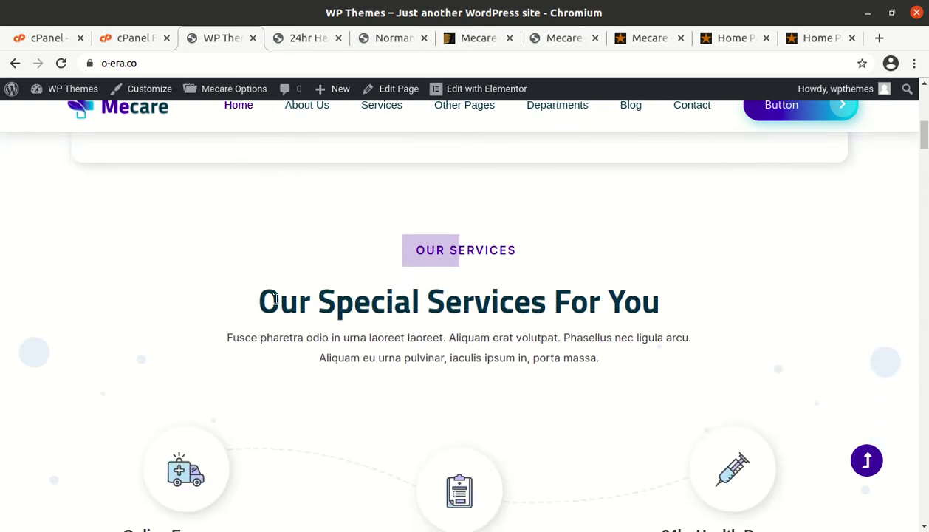
pyautogui.moveTo(256, 299); pyautogui.dragTo(433, 360)
pyautogui.scroll(10, 433, 360)
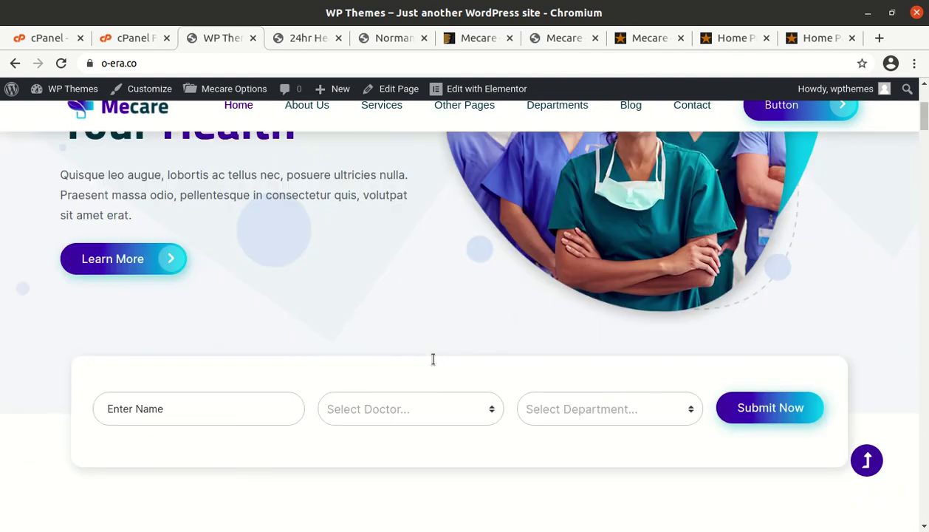